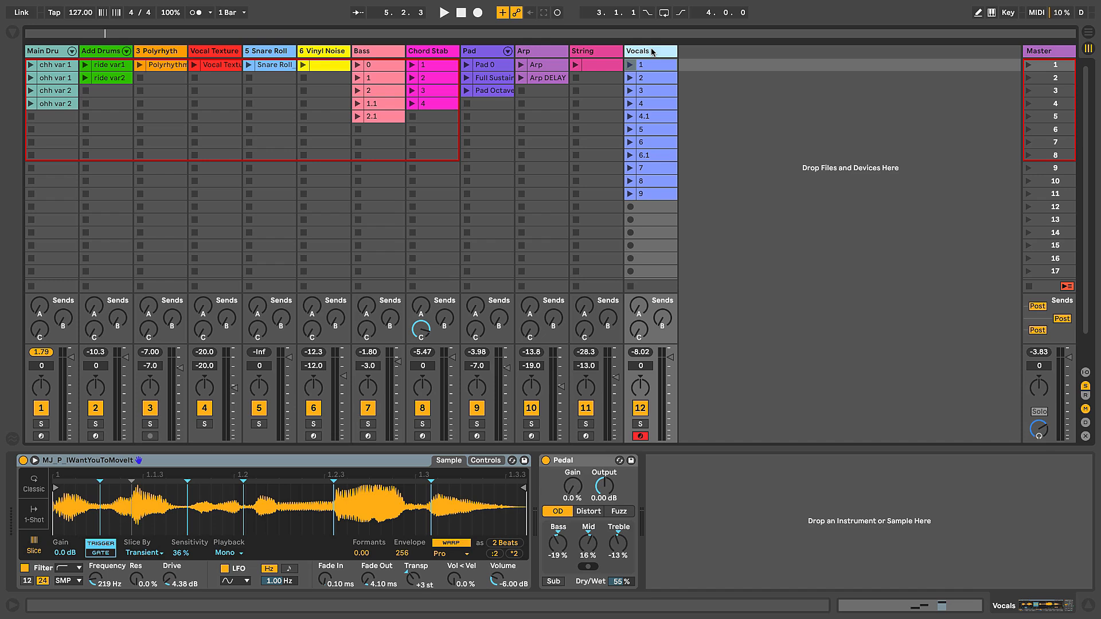
# Step: Insert a new MIDI track after the Vocals track
pyautogui.click(651, 52)
pyautogui.hotkey('ctrl', 'shift', 't')
pyautogui.click(691, 53)
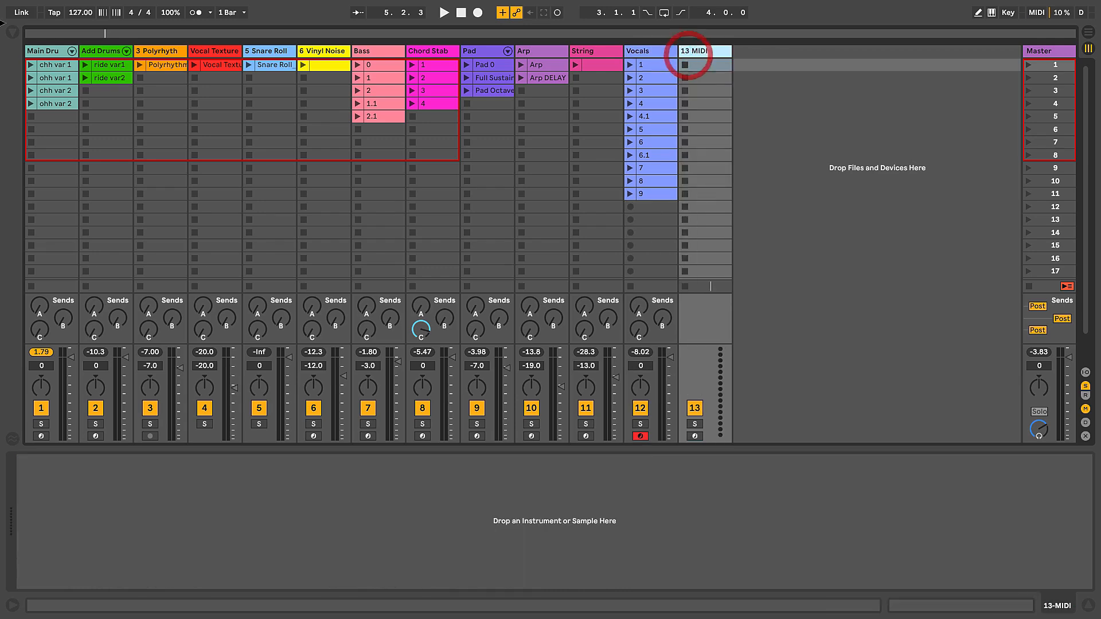
# Step: Hide the Date Modified column in the browser and load an empty Drum Rack onto the new MIDI track
pyautogui.click(14, 32)
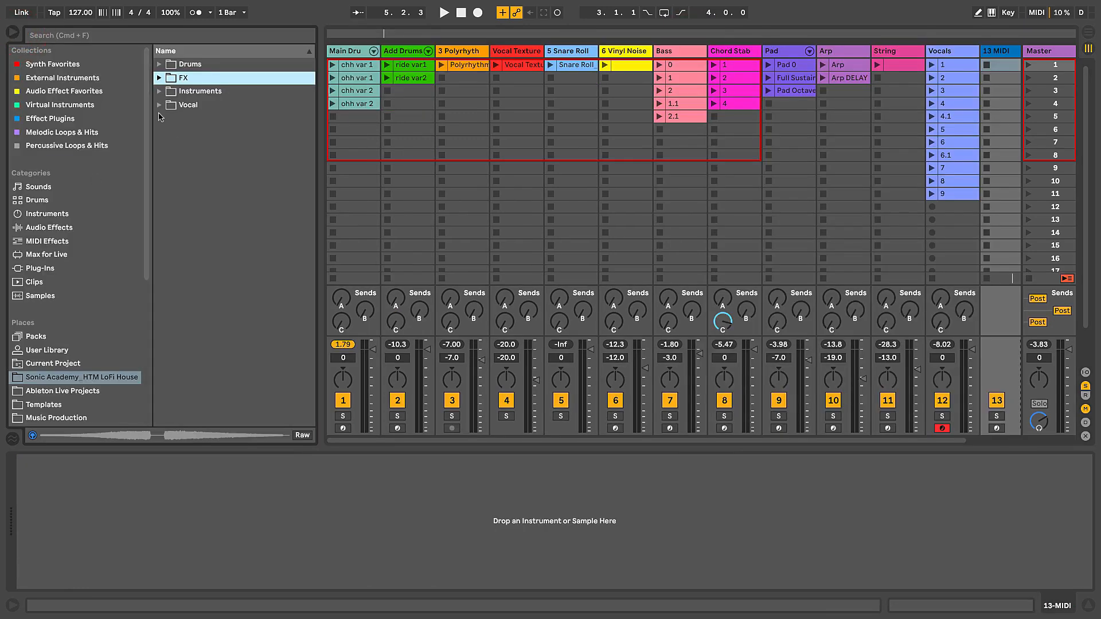
pyautogui.moveTo(319, 94); pyautogui.dragTo(279, 95)
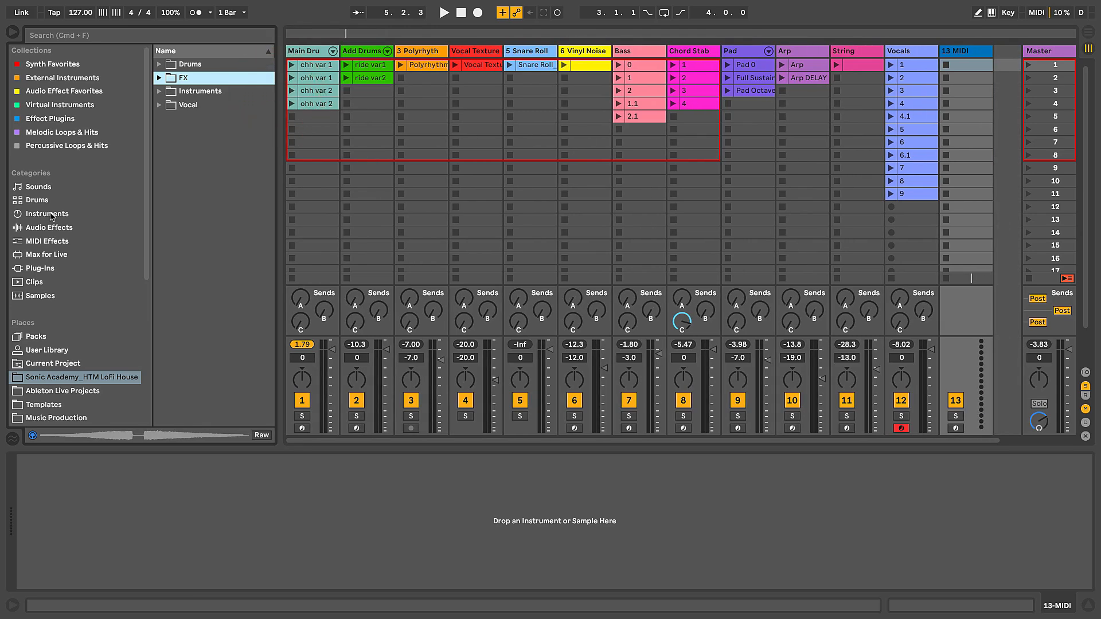
pyautogui.click(38, 200)
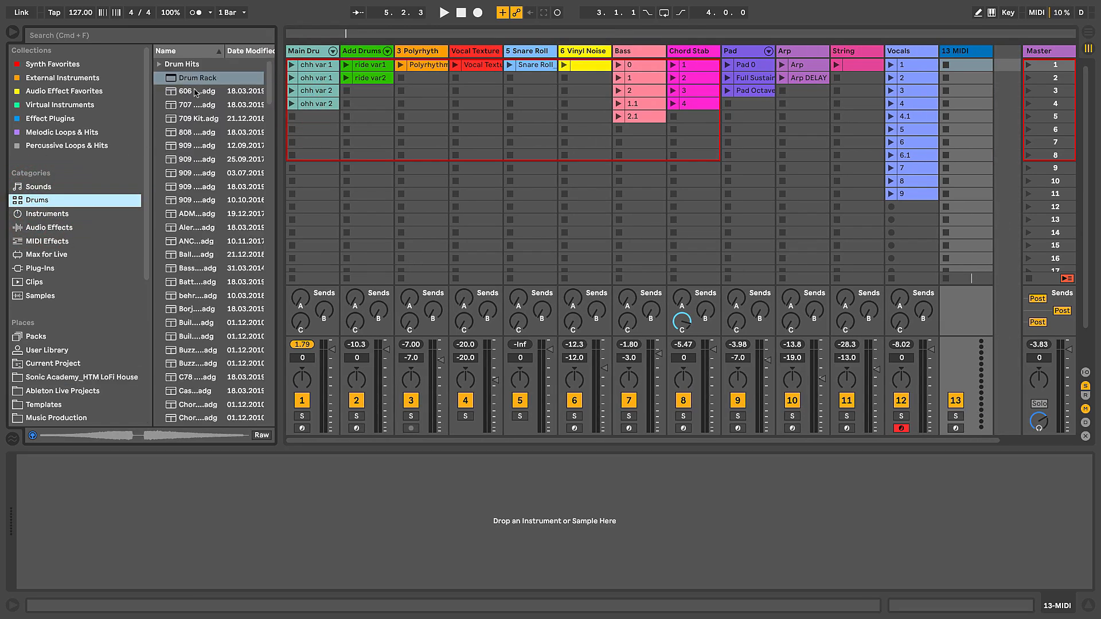
pyautogui.moveTo(274, 88); pyautogui.dragTo(344, 74)
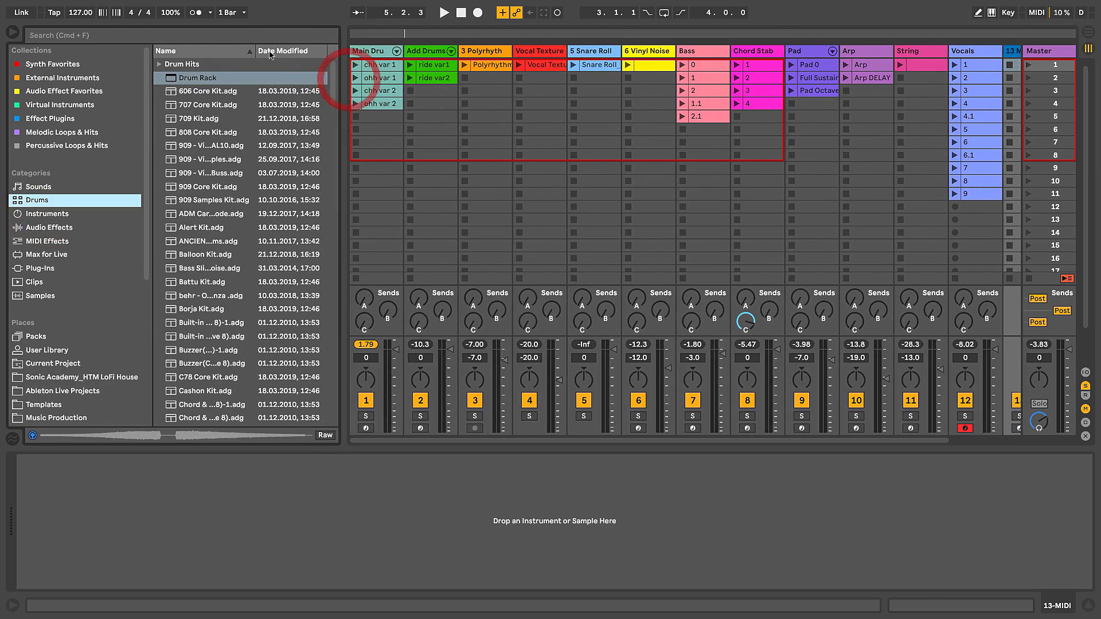
pyautogui.rightClick(233, 53)
pyautogui.click(239, 59)
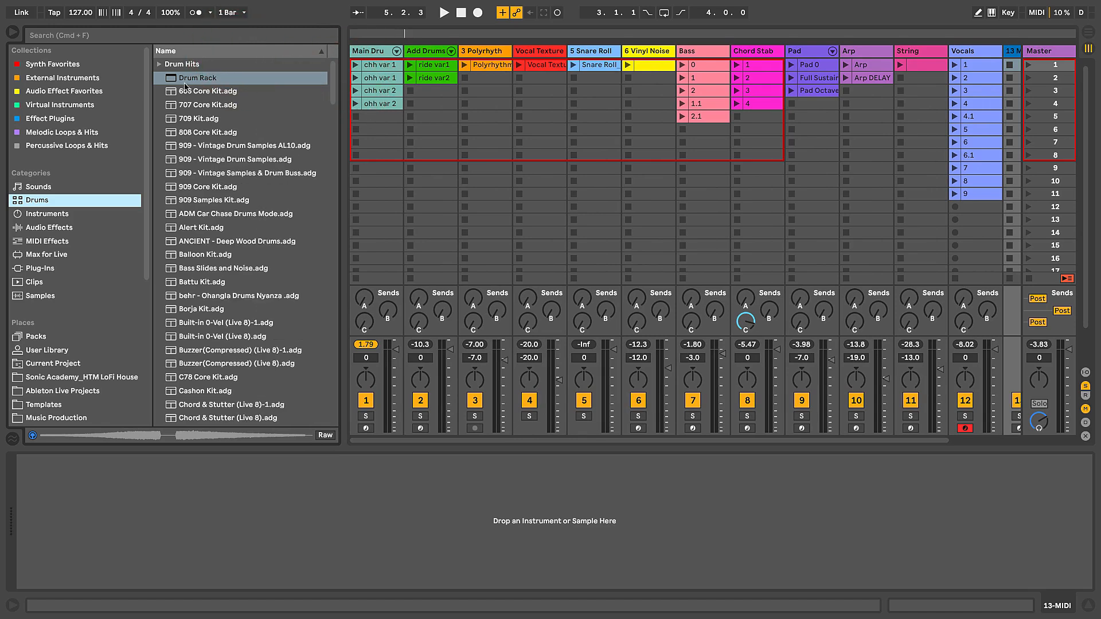
pyautogui.moveTo(182, 81); pyautogui.dragTo(933, 55)
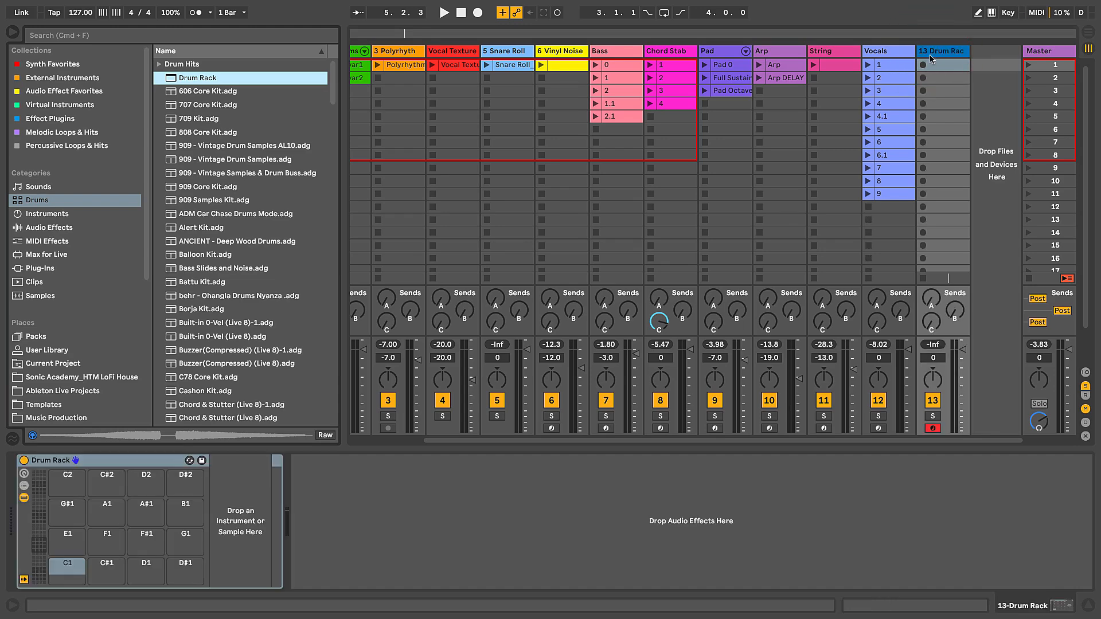
# Step: Open the Cymbal folder among the drum samples of the Core Library pack
pyautogui.click(34, 338)
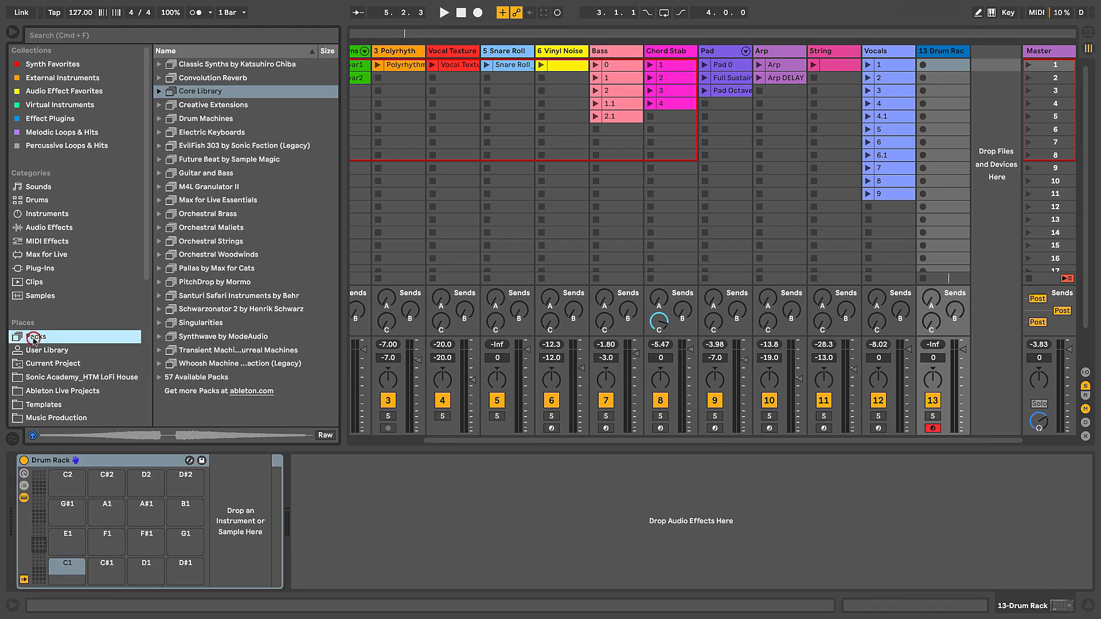
pyautogui.click(179, 93)
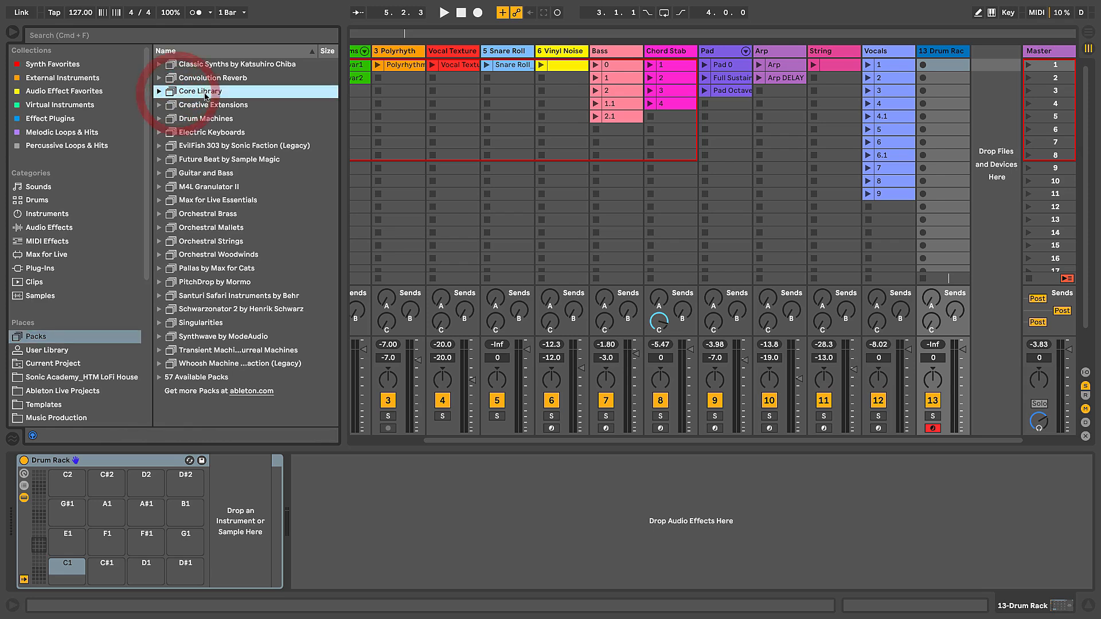
pyautogui.click(160, 92)
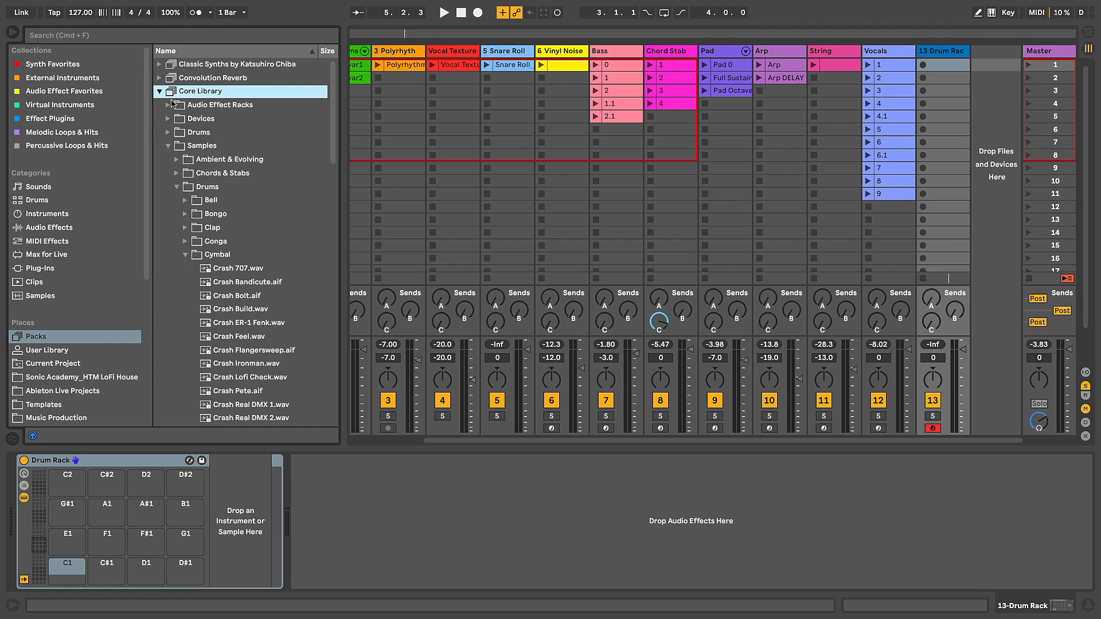
pyautogui.click(194, 147)
pyautogui.click(204, 189)
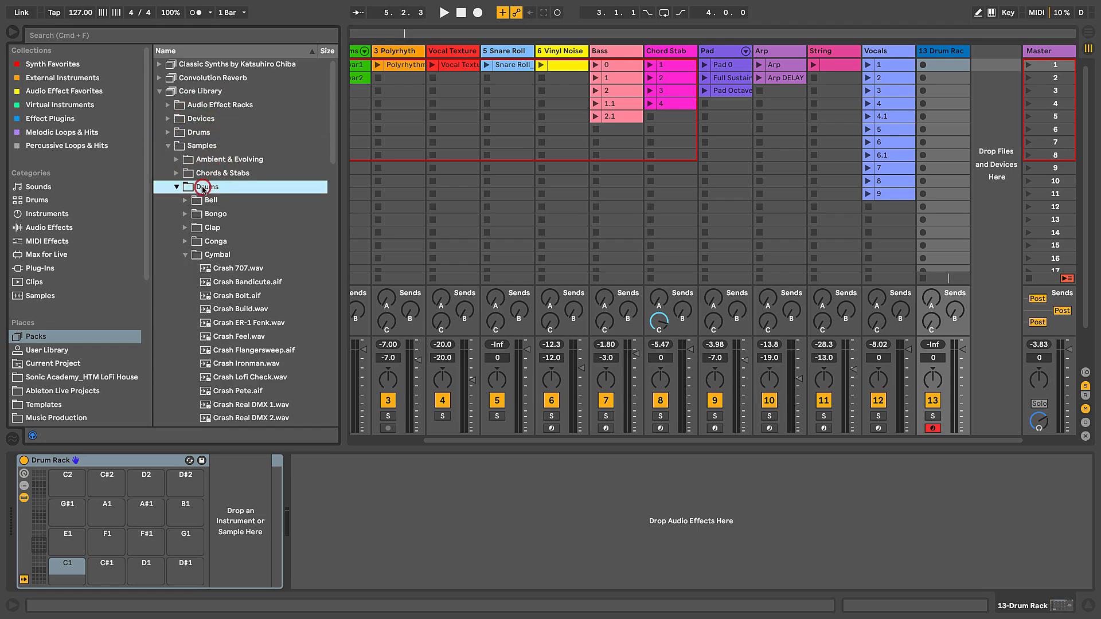
pyautogui.click(216, 256)
pyautogui.scroll(-5, 251, 261)
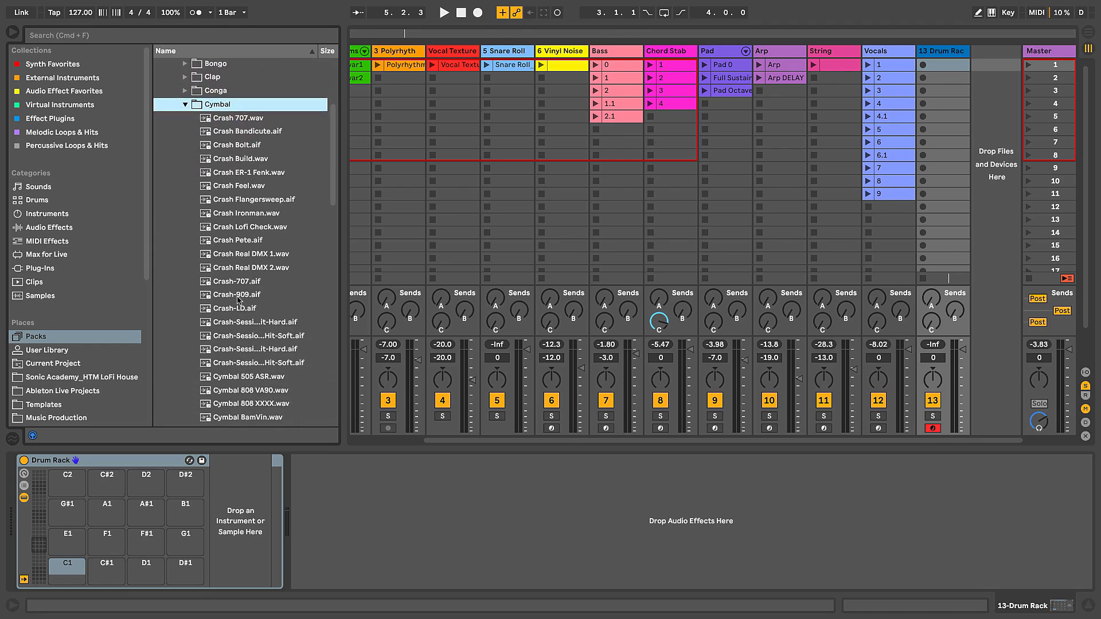
# Step: Preview the Crash-909.aif sample and load it onto the Drum Rack's C#2 pad
pyautogui.click(239, 295)
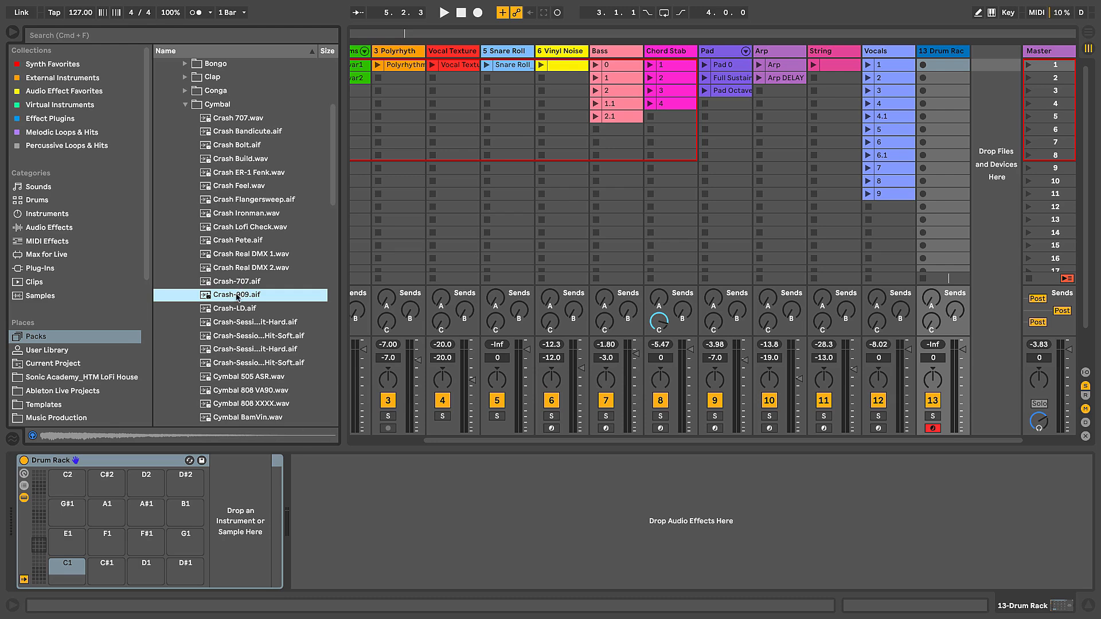
pyautogui.moveTo(345, 210); pyautogui.dragTo(351, 210)
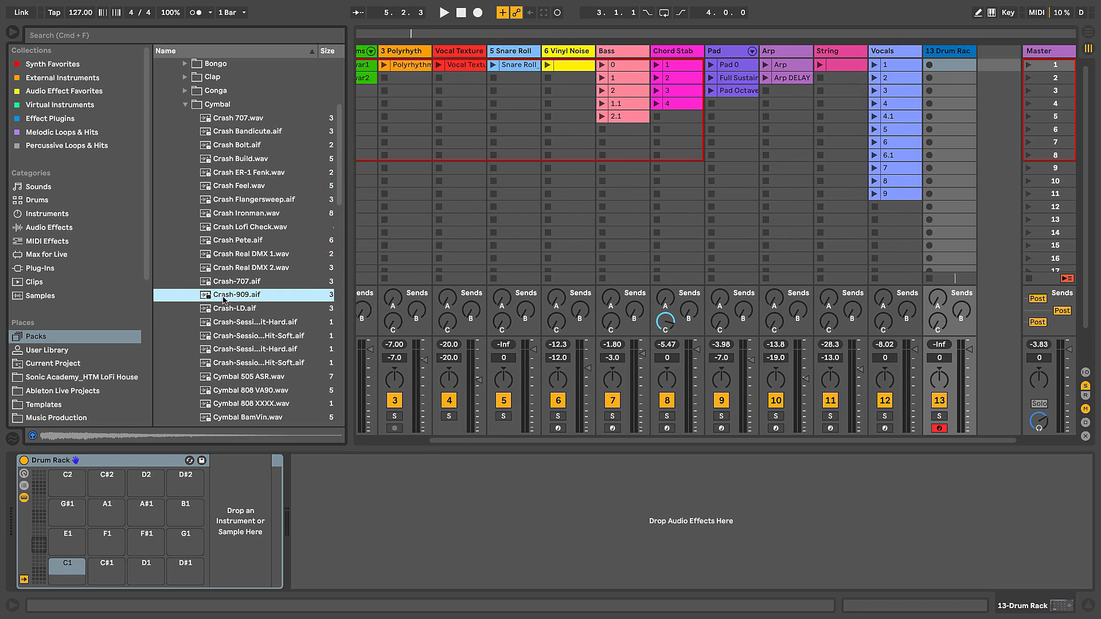
pyautogui.moveTo(224, 296); pyautogui.dragTo(97, 486)
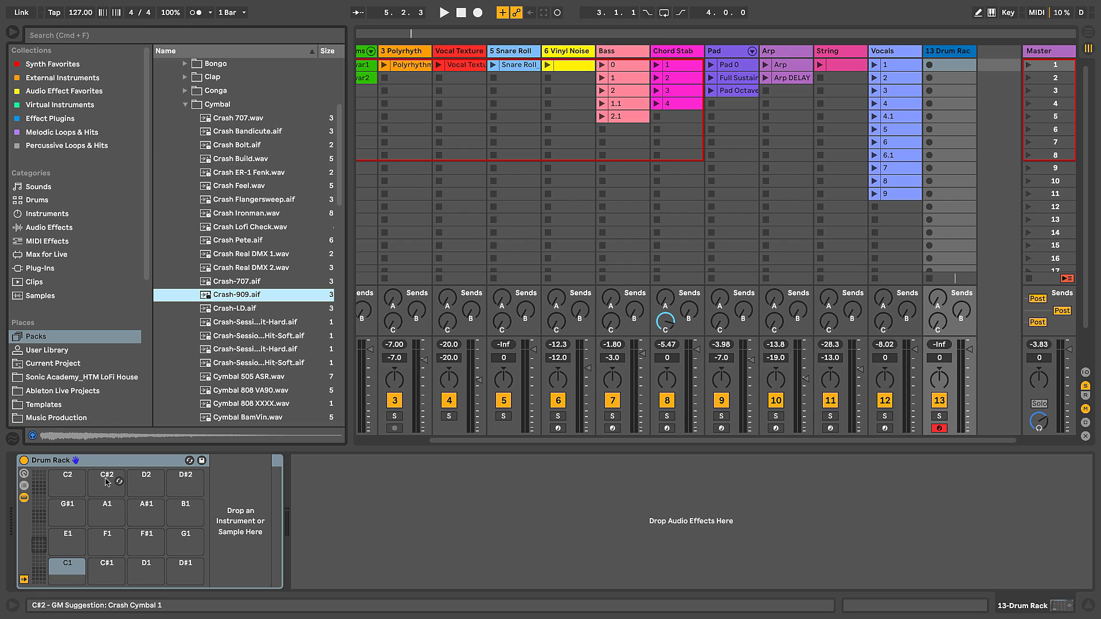
pyautogui.moveTo(223, 295); pyautogui.dragTo(108, 484)
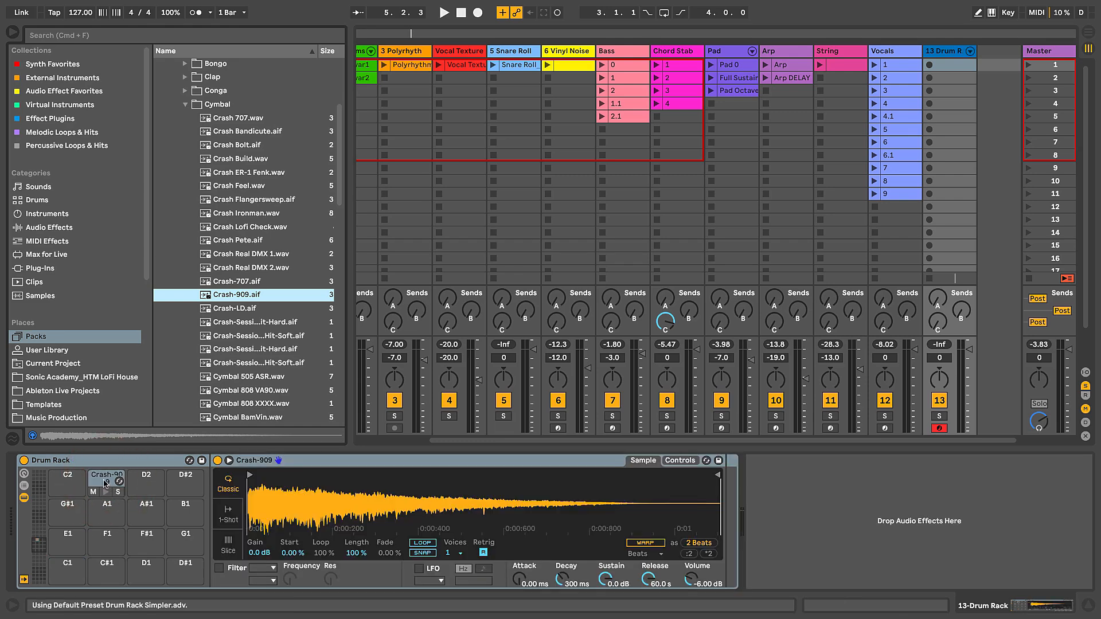
# Step: Examine the Crash-909 Simpler's voice count, velocity and release settings, and audition its pad
pyautogui.click(285, 461)
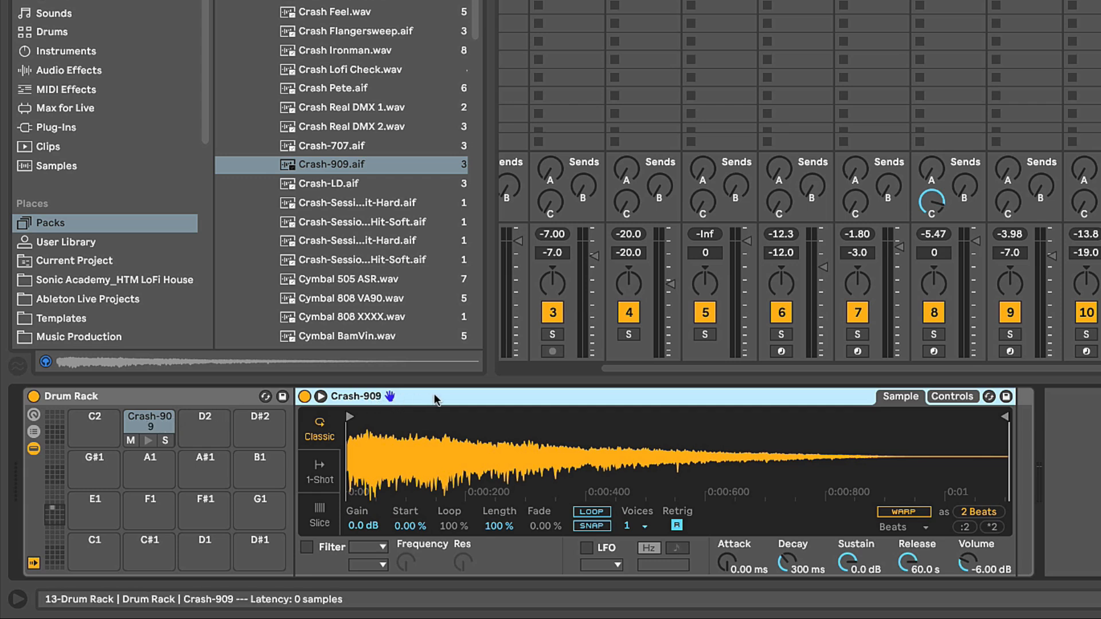
pyautogui.click(635, 527)
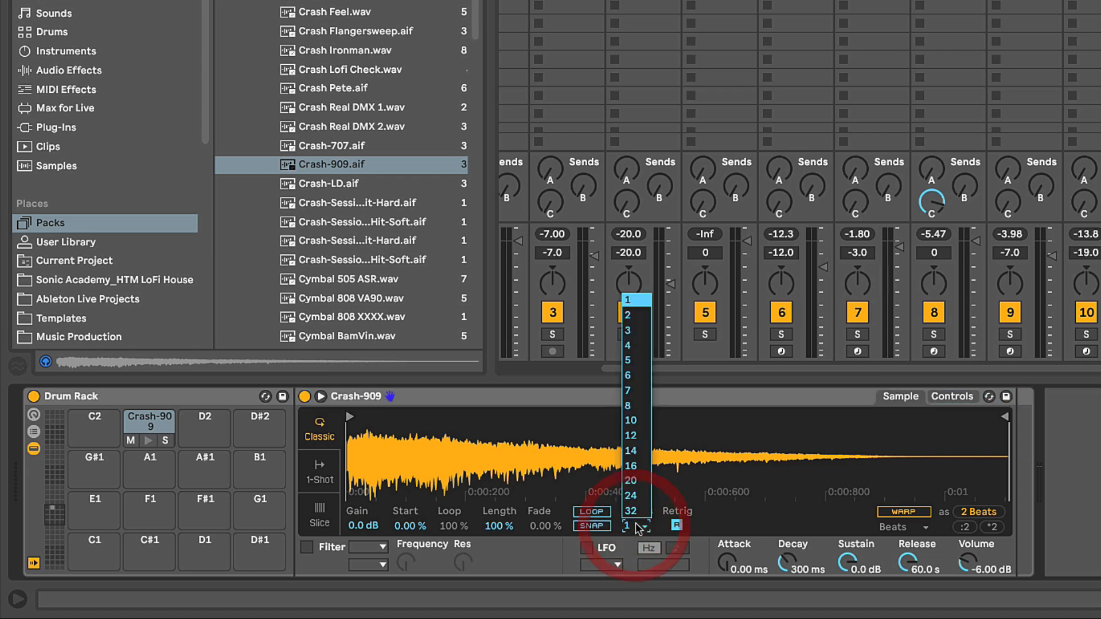
pyautogui.click(629, 301)
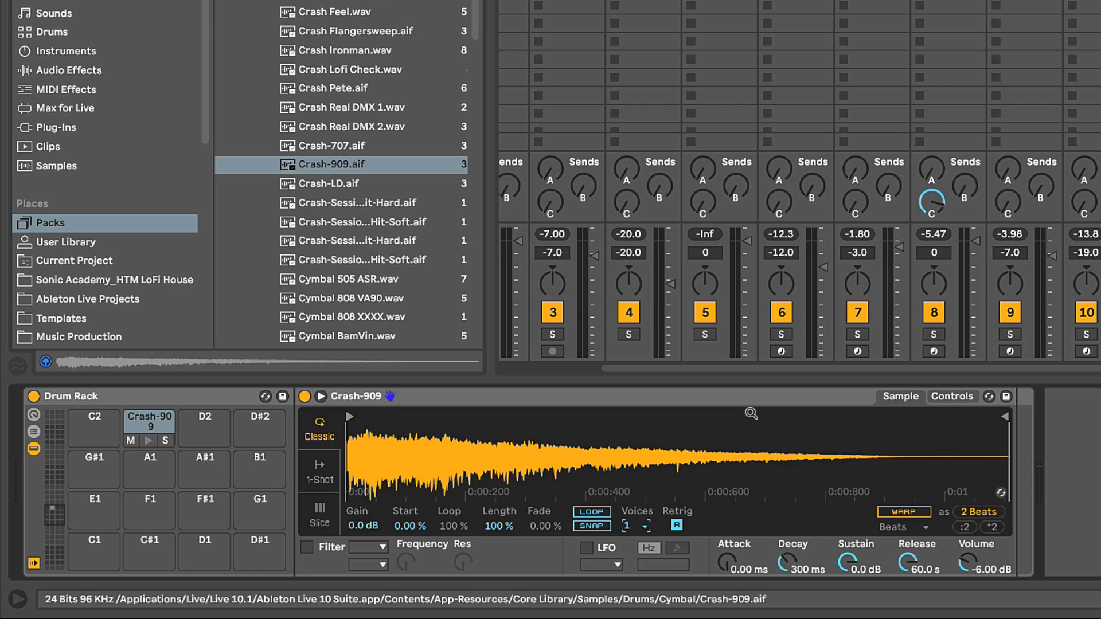
pyautogui.click(949, 397)
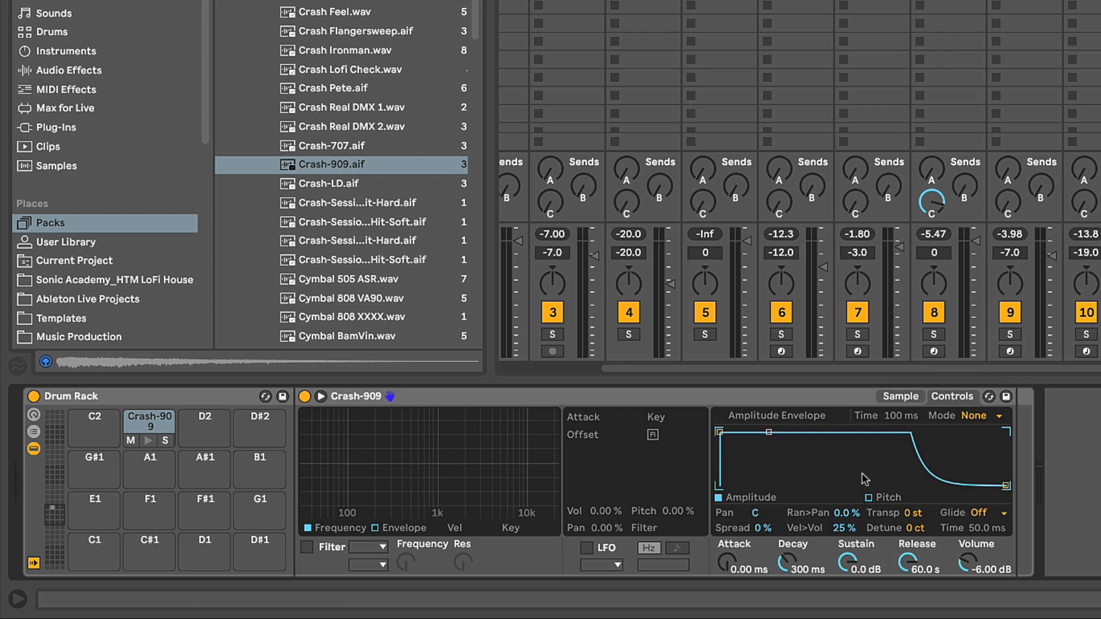
pyautogui.click(843, 529)
pyautogui.click(907, 562)
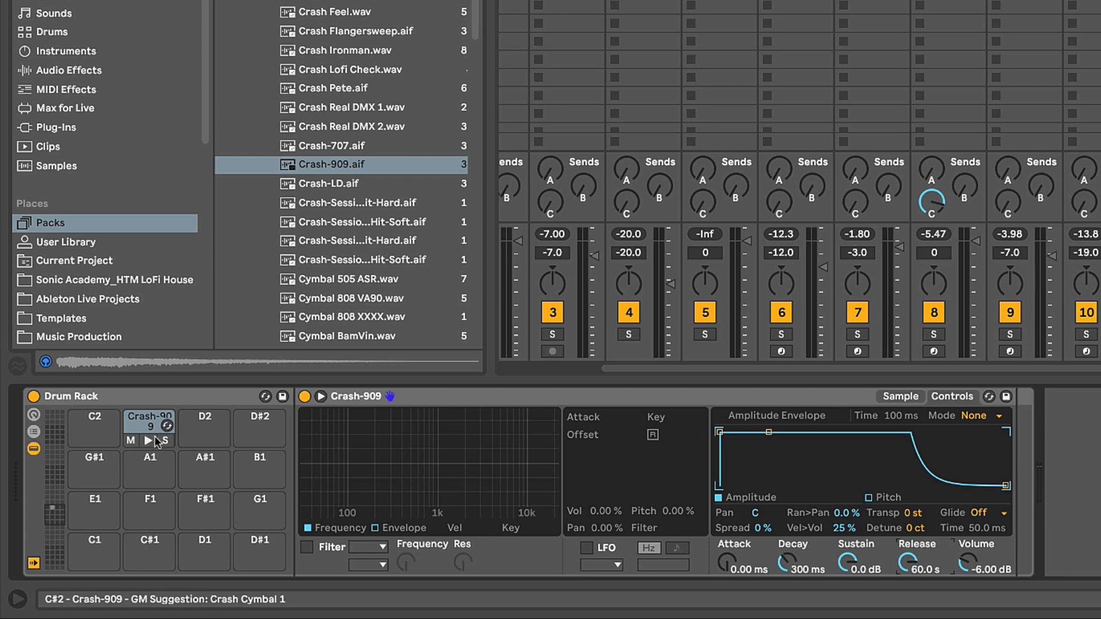
pyautogui.click(153, 440)
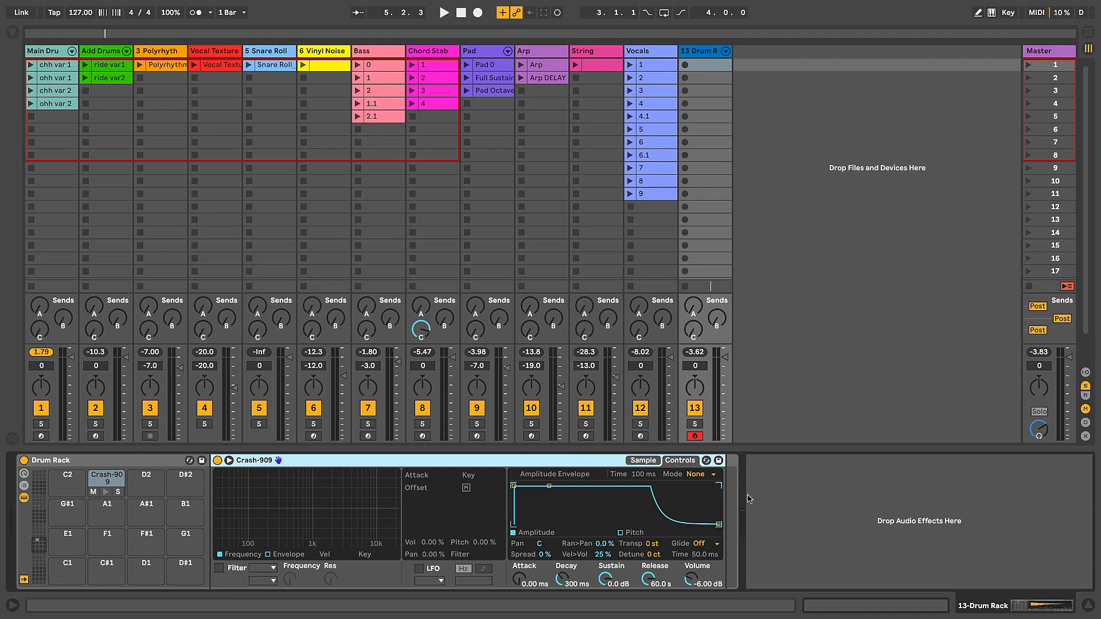
# Step: Add the Long Tail preset from the Hall reverbs to the Crash-909 pad's device chain
pyautogui.click(12, 35)
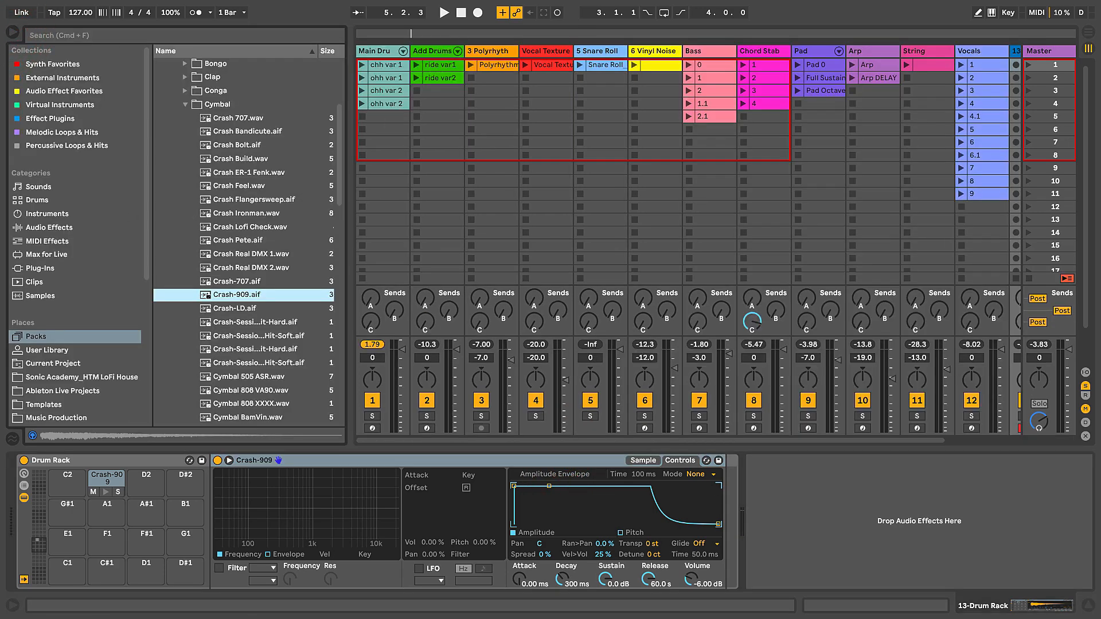
pyautogui.moveTo(350, 115); pyautogui.dragTo(342, 115)
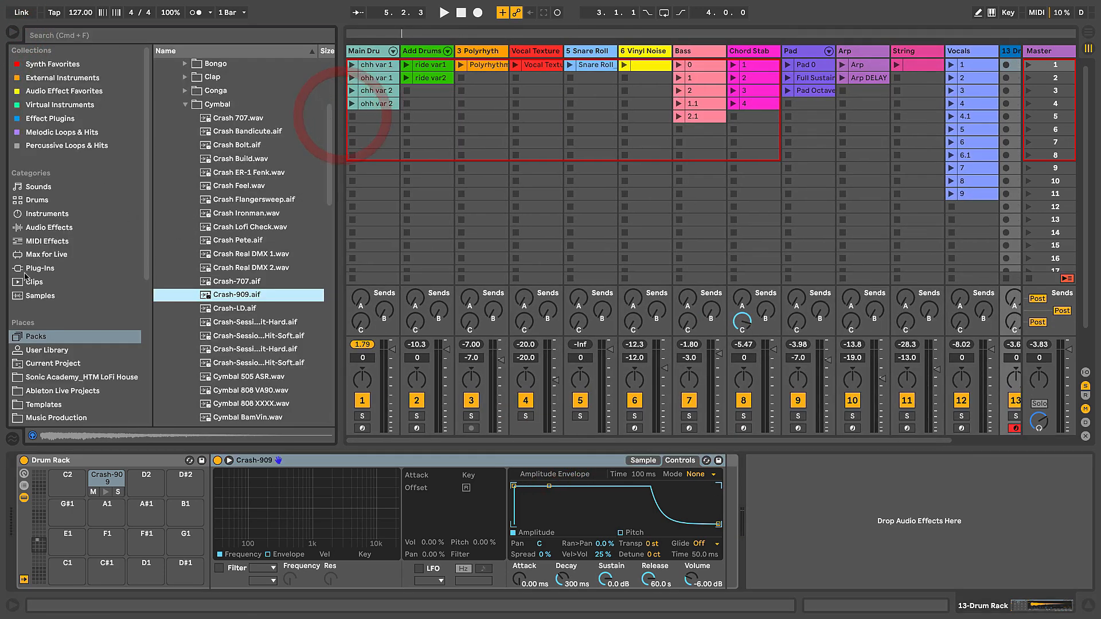
pyautogui.click(51, 229)
pyautogui.scroll(-5, 200, 295)
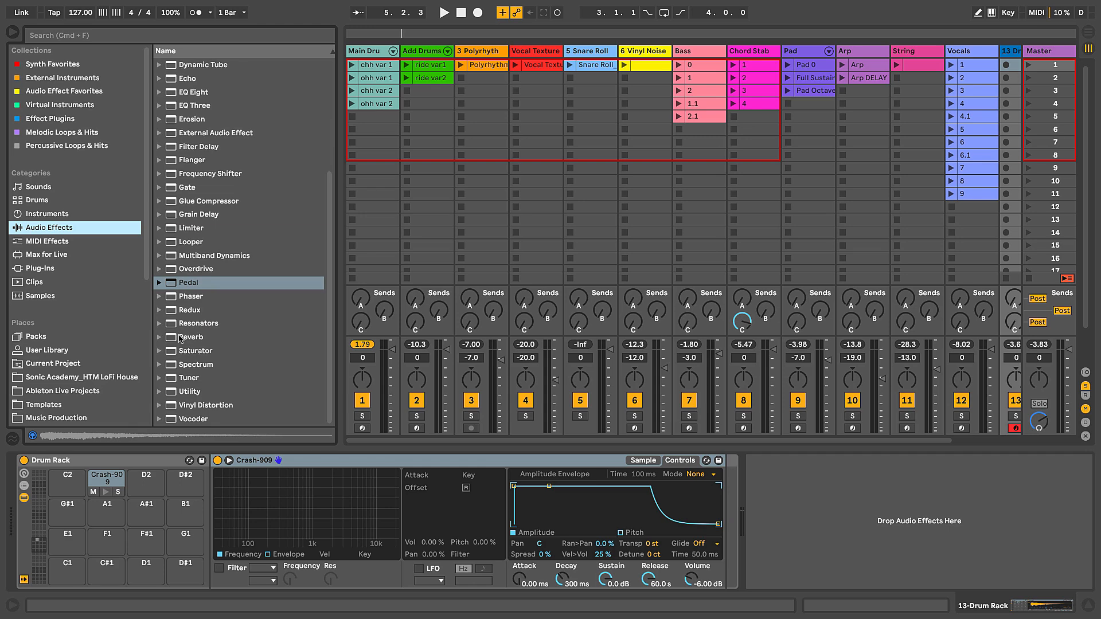
pyautogui.click(159, 337)
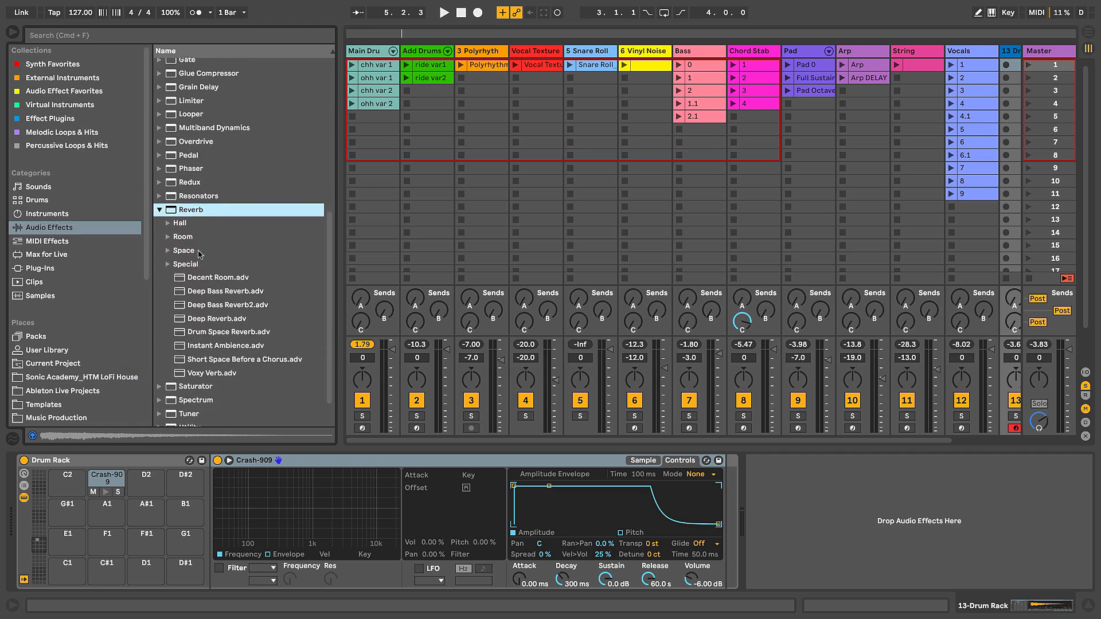
pyautogui.click(167, 224)
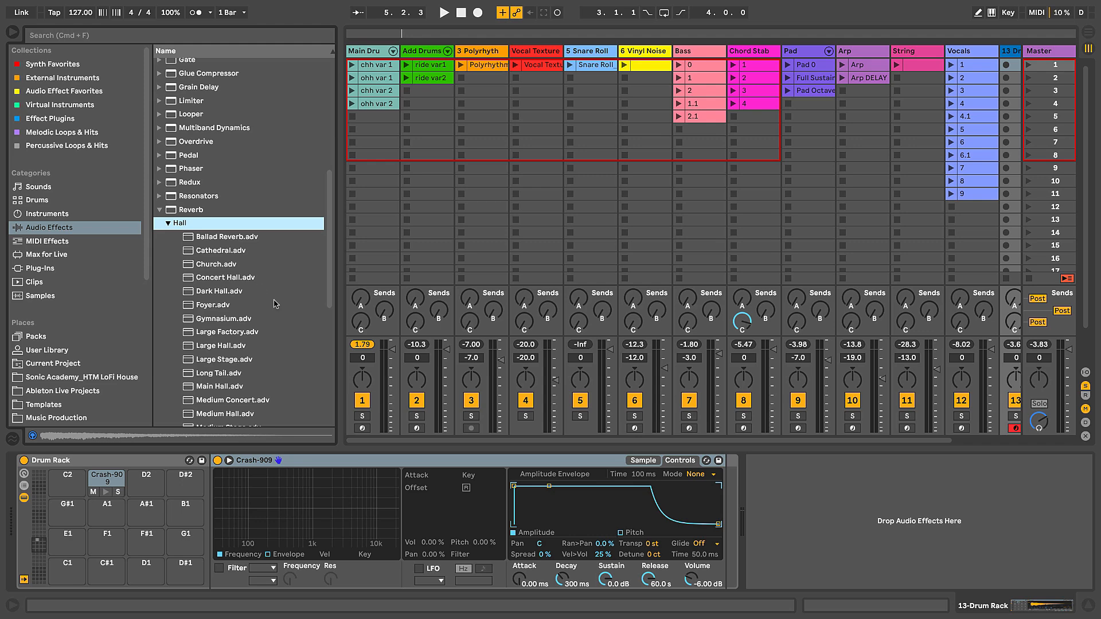
pyautogui.scroll(-3, 246, 287)
pyautogui.click(204, 302)
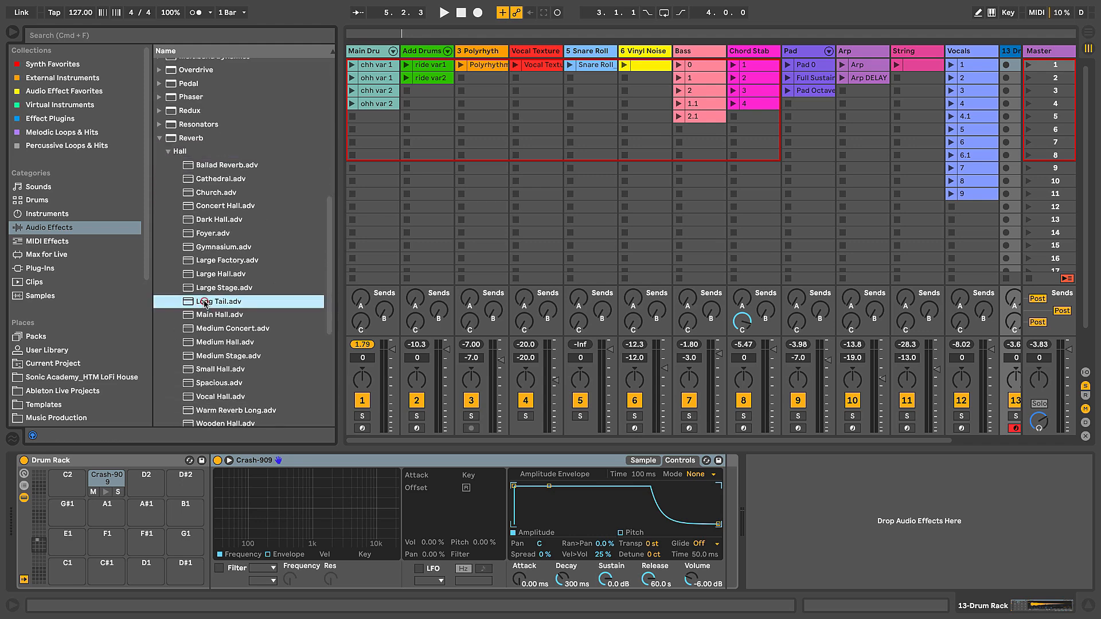
pyautogui.moveTo(201, 302); pyautogui.dragTo(106, 477)
pyautogui.click(764, 462)
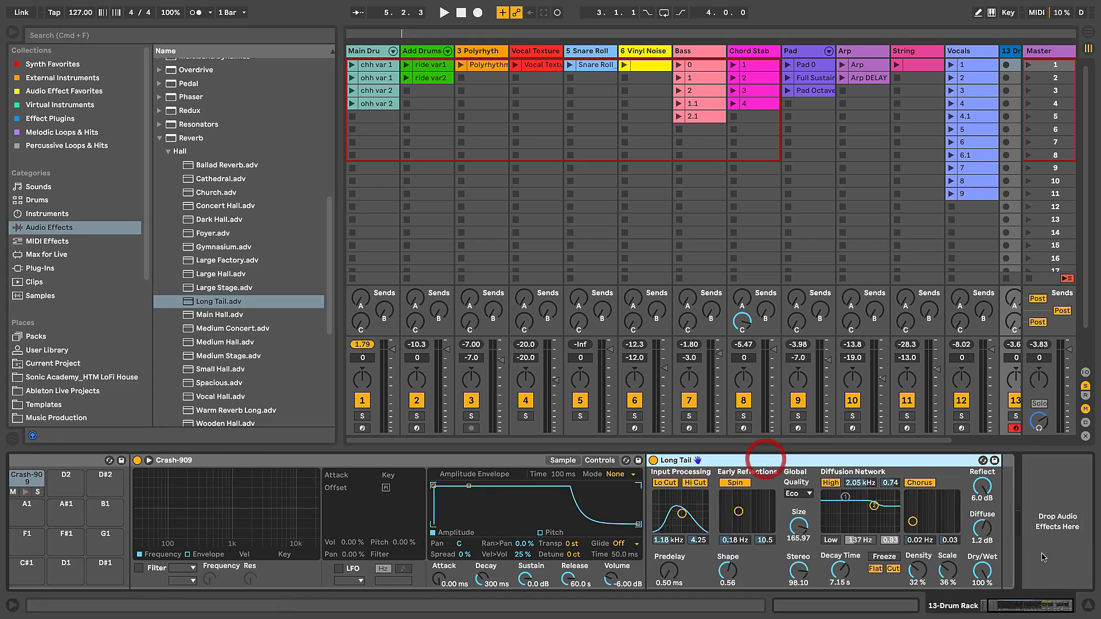
# Step: Set the Long Tail reverb's global quality to High
pyautogui.click(982, 572)
pyautogui.click(805, 494)
pyautogui.click(802, 526)
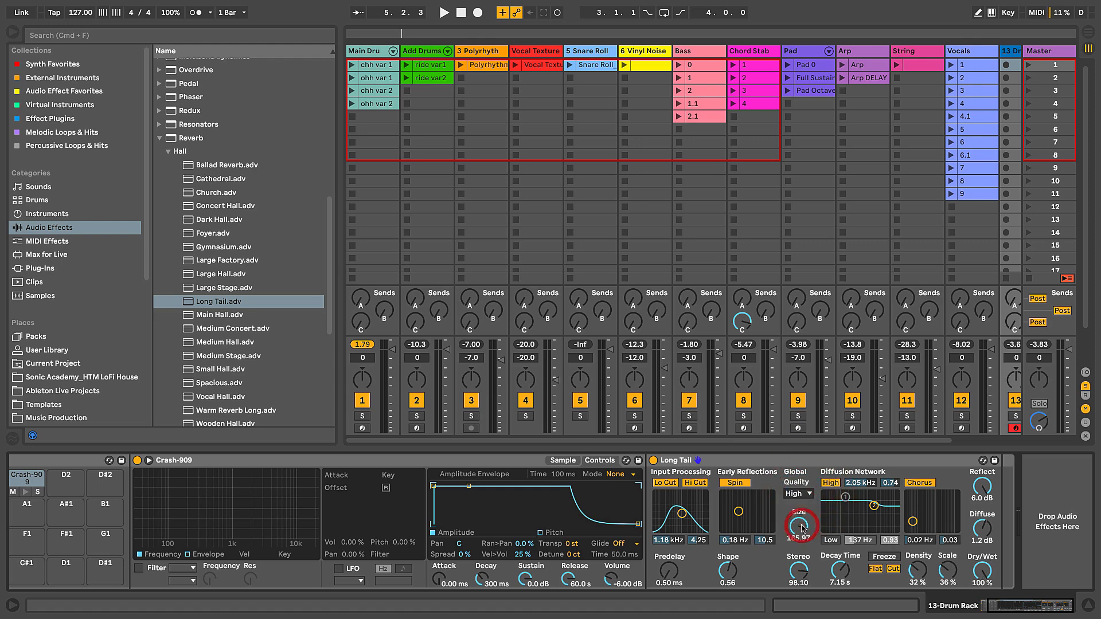
pyautogui.click(793, 462)
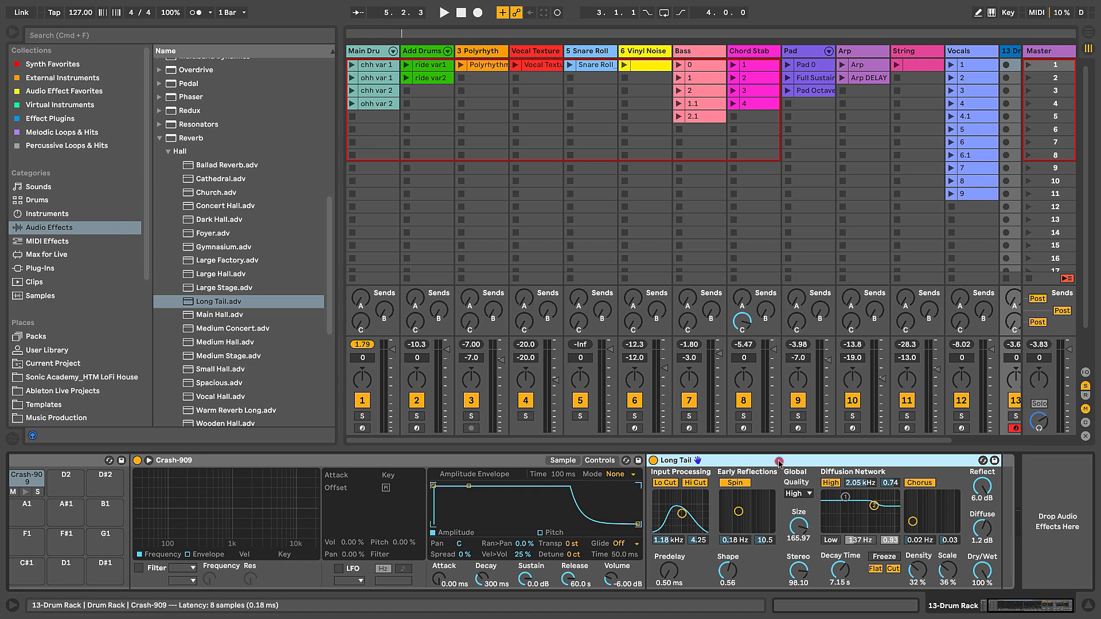
# Step: Group the Long Tail reverb into an Audio Effect Rack and show the rack's chain list
pyautogui.click(759, 461)
pyautogui.press('super+g')
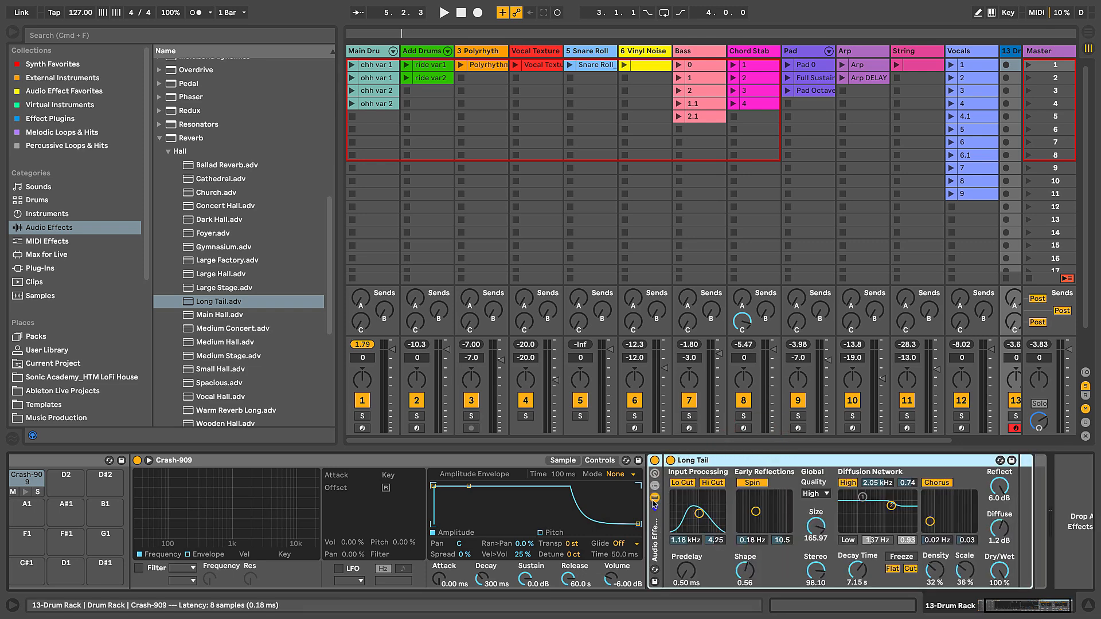
pyautogui.click(14, 32)
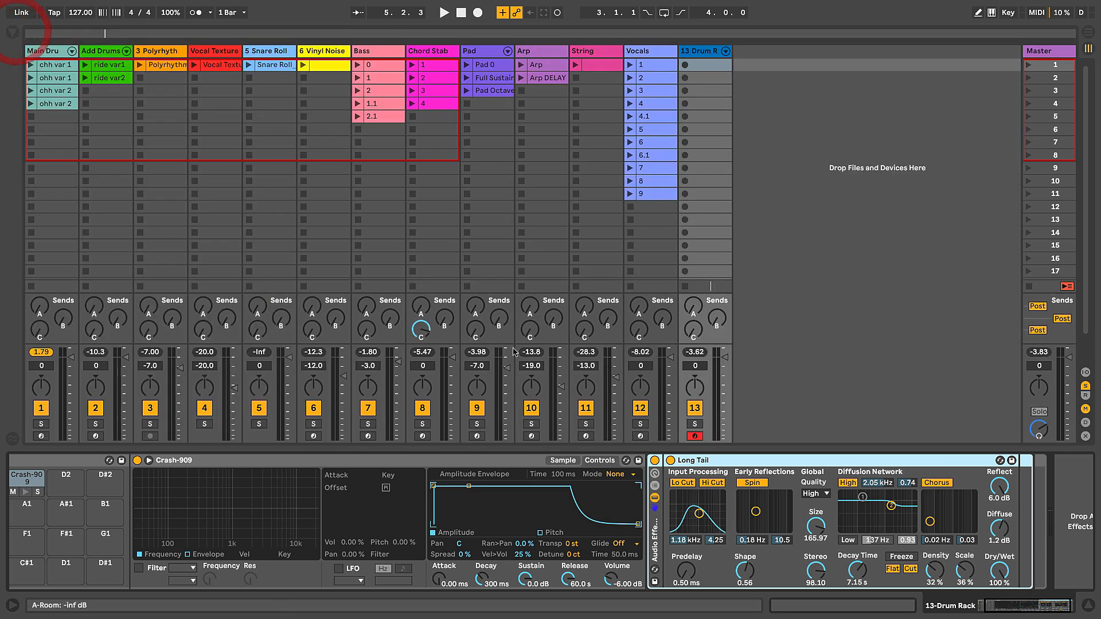
pyautogui.click(655, 487)
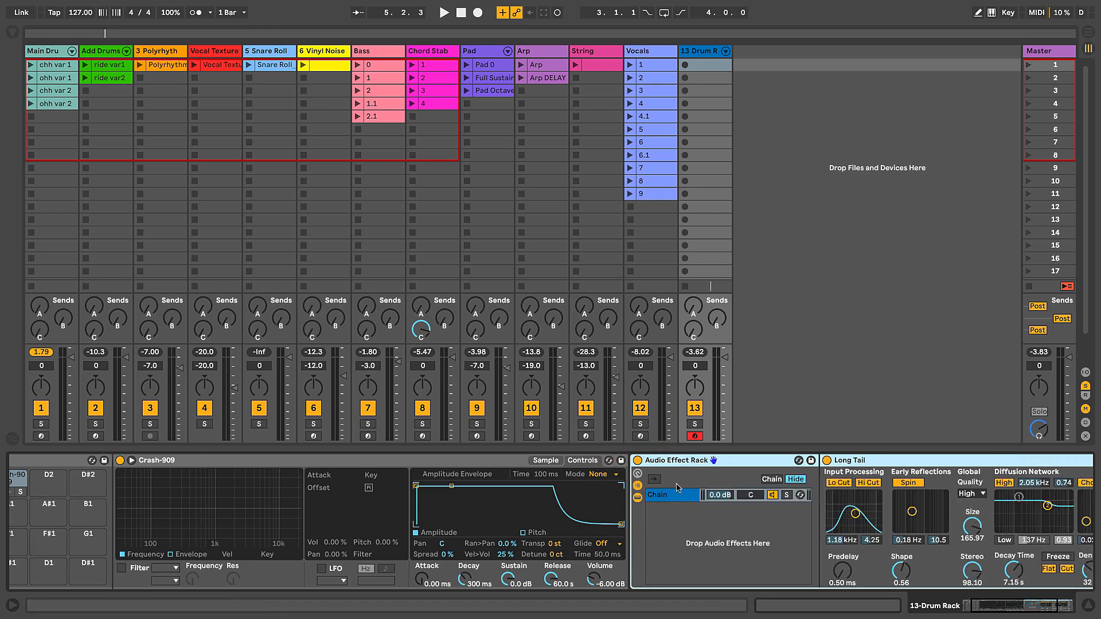
# Step: Rename the rack chain holding the Long Tail reverb as wet
pyautogui.hotkey('ctrl', 'r')
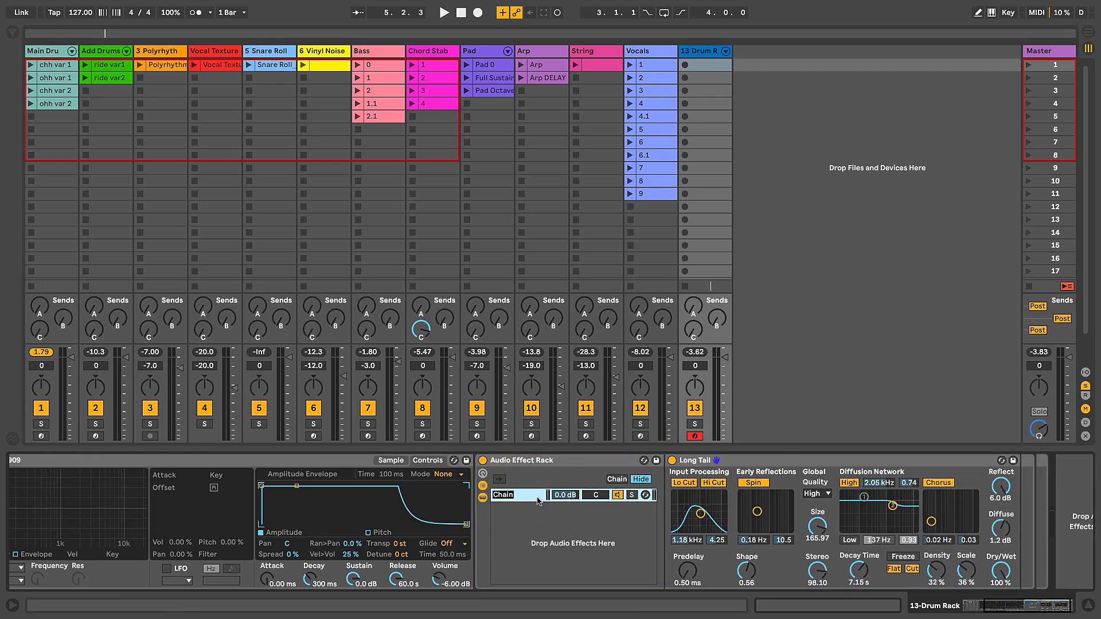
pyautogui.write('wet')
# Step: Create a second, empty chain in the Audio Effect Rack and rename it dry
pyautogui.click(565, 519)
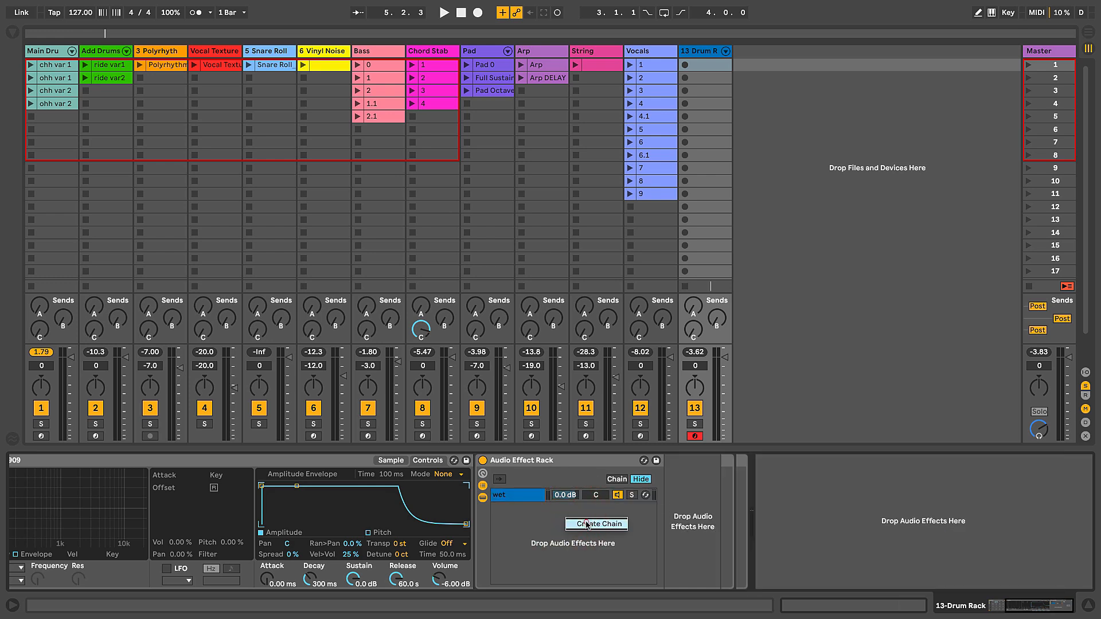
pyautogui.hotkey('ctrl', 't')
pyautogui.rightClick(571, 541)
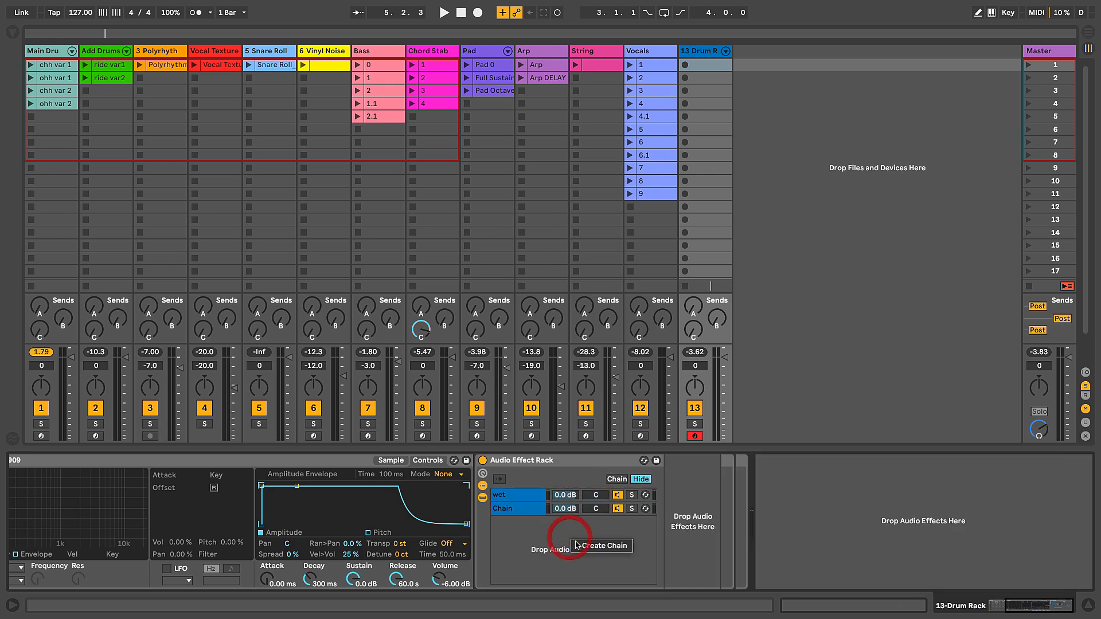
pyautogui.click(539, 527)
pyautogui.click(522, 512)
pyautogui.hotkey('ctrl', 'r')
pyautogui.write('d')
# Step: Audition the Crash-909 pad and compare the devices in the wet and dry chains
pyautogui.hscroll(-5, 523, 516)
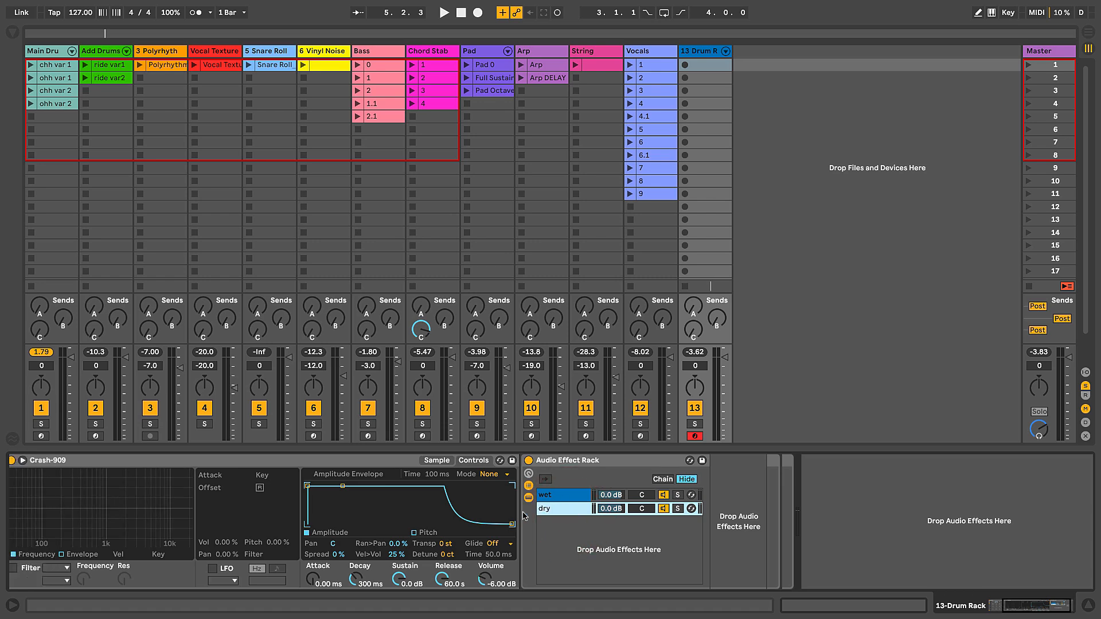
pyautogui.click(108, 494)
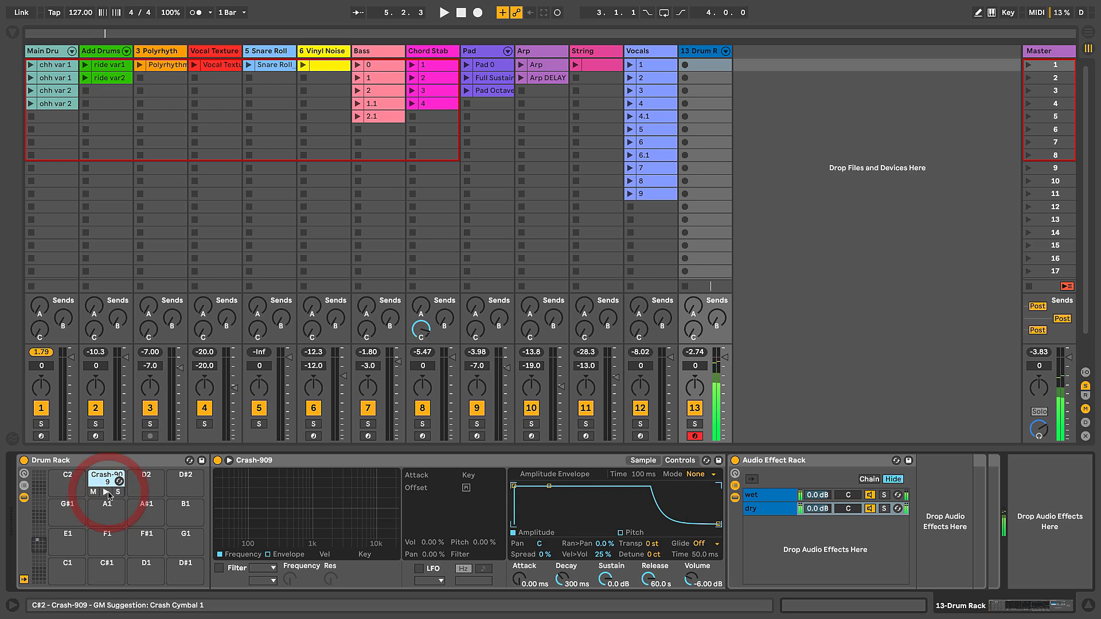
pyautogui.click(760, 496)
pyautogui.click(766, 509)
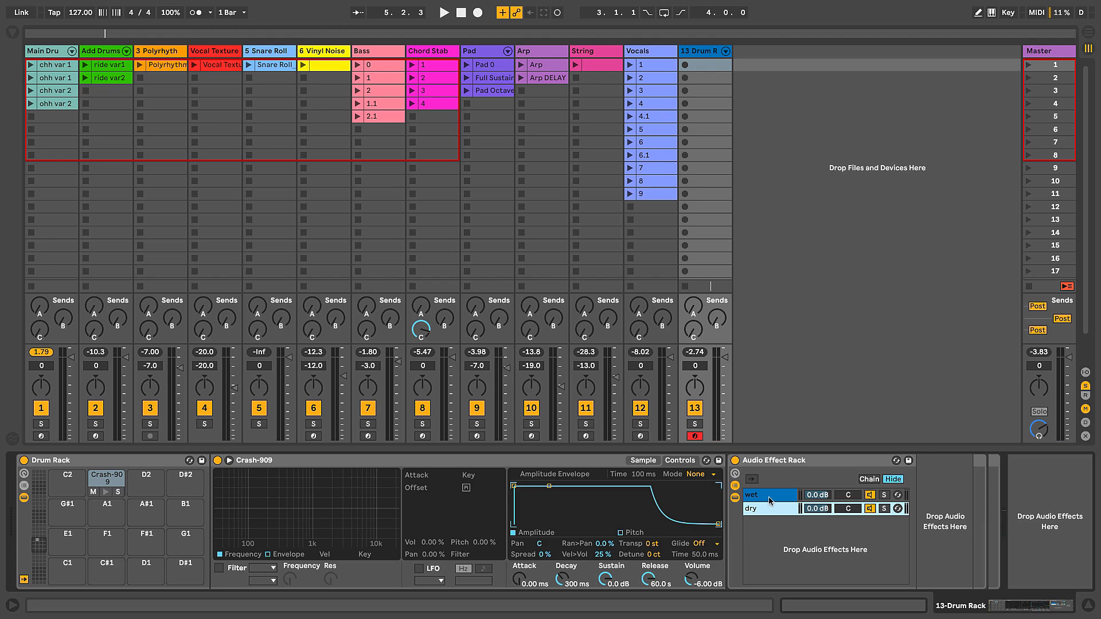
pyautogui.click(768, 496)
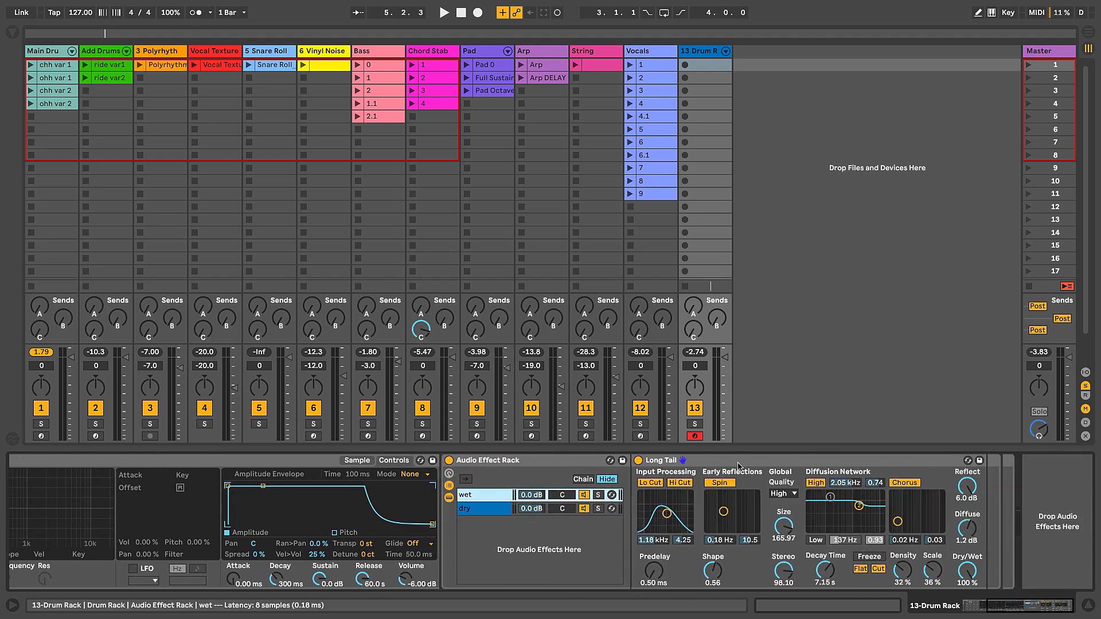
# Step: Lower the wet chain's volume to -11.5 dB, leaving the dry chain selected
pyautogui.moveTo(533, 497); pyautogui.dragTo(533, 501)
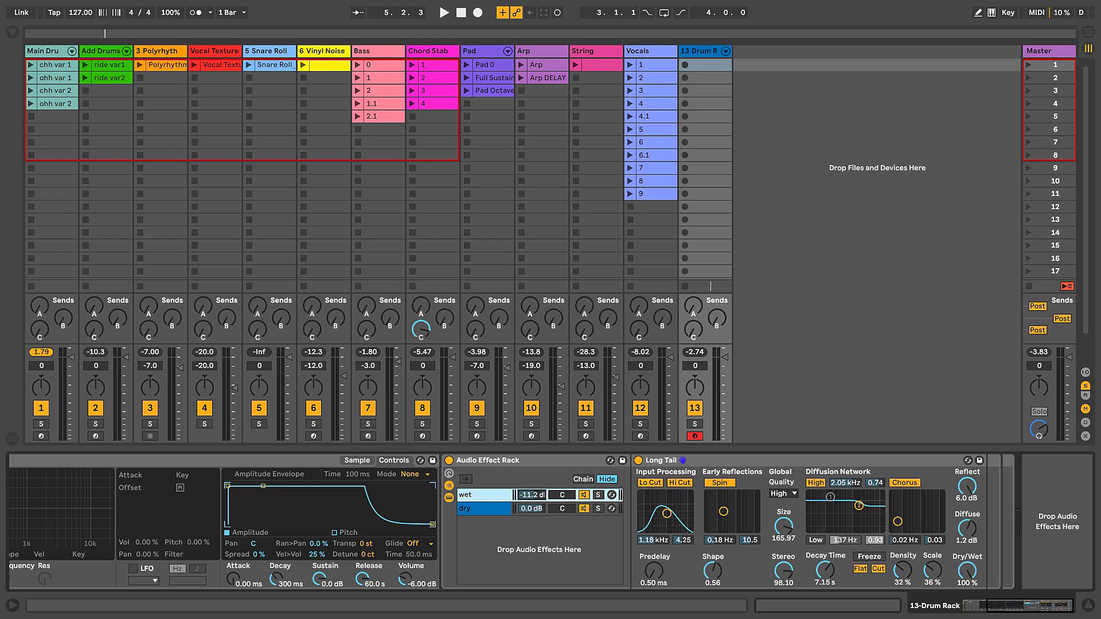
pyautogui.click(965, 574)
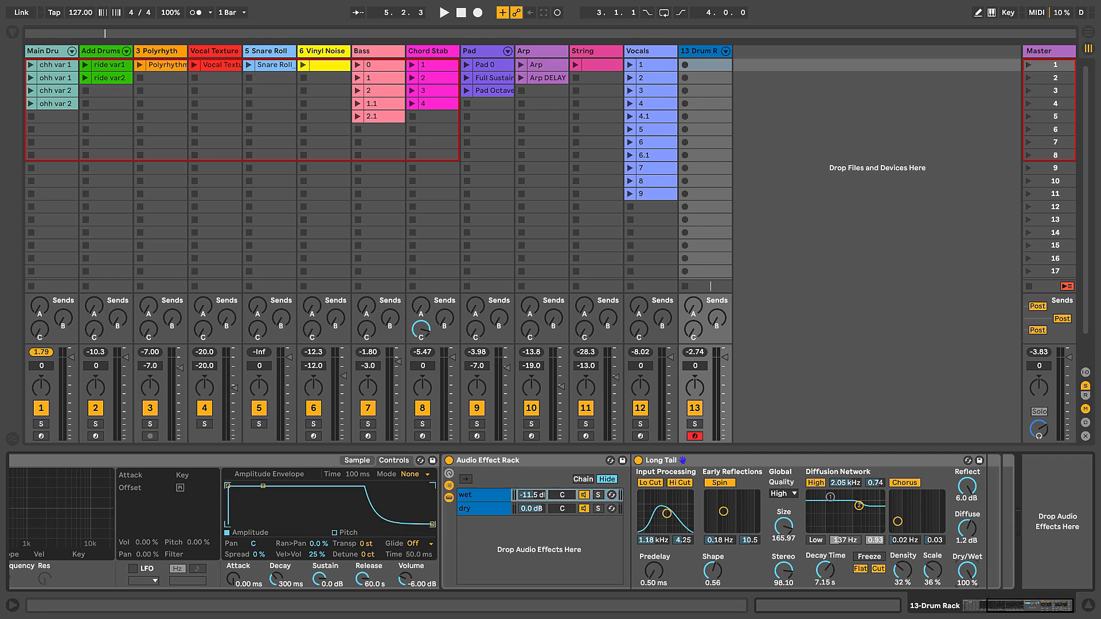
pyautogui.click(531, 510)
# Step: Audition the Crash-909 pad and raise the wet chain's volume to about -8.4 dB
pyautogui.press('space')
pyautogui.hscroll(-5, 315, 516)
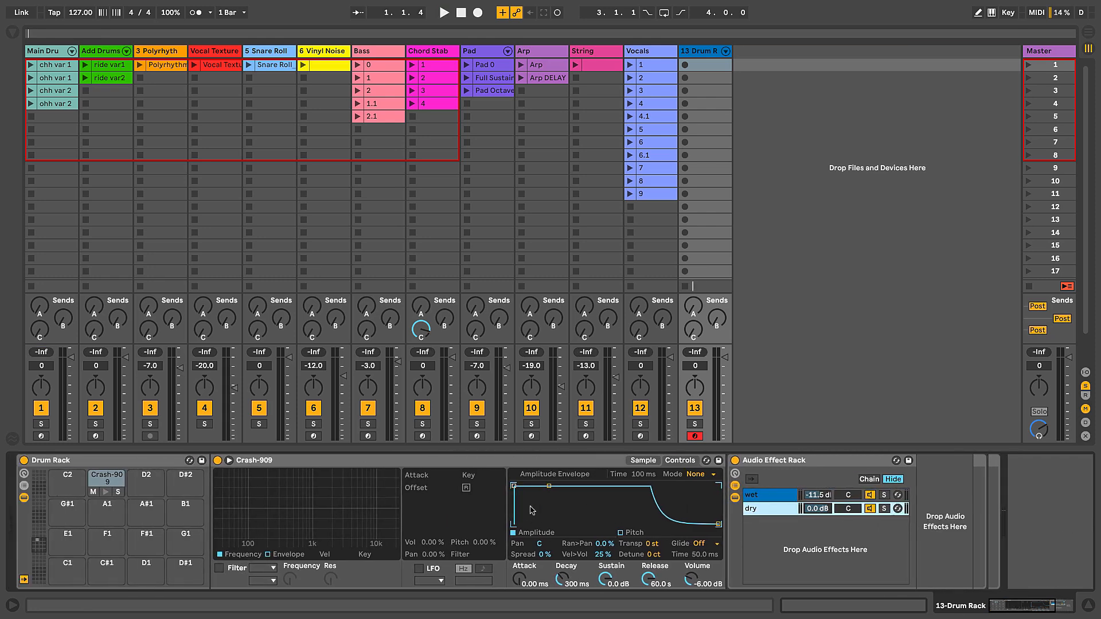
pyautogui.click(105, 485)
pyautogui.click(105, 492)
pyautogui.click(105, 492)
pyautogui.click(769, 495)
pyautogui.moveTo(817, 495); pyautogui.dragTo(817, 488)
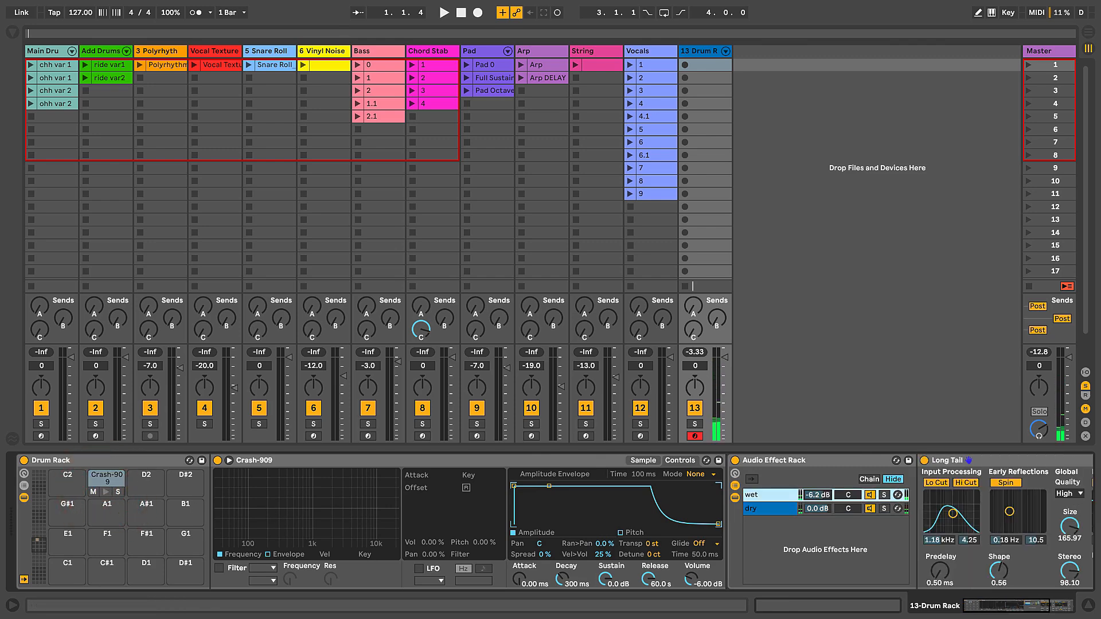
# Step: Set the wet chain's volume to -9.0 dB, with the Long Tail reverb selected
pyautogui.hscroll(5, 820, 497)
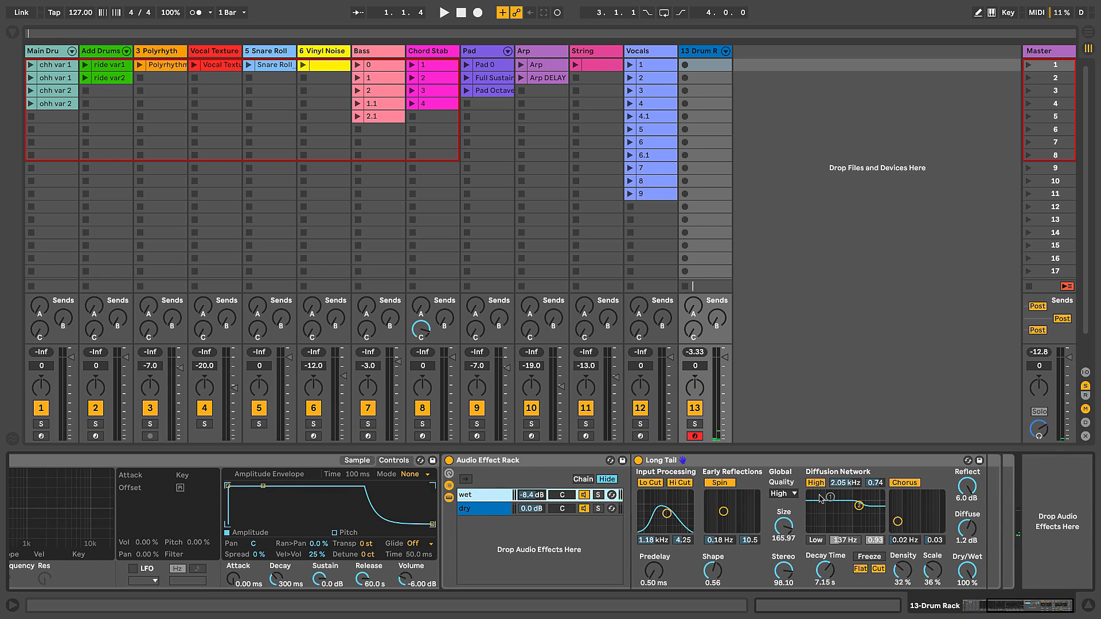
pyautogui.click(669, 462)
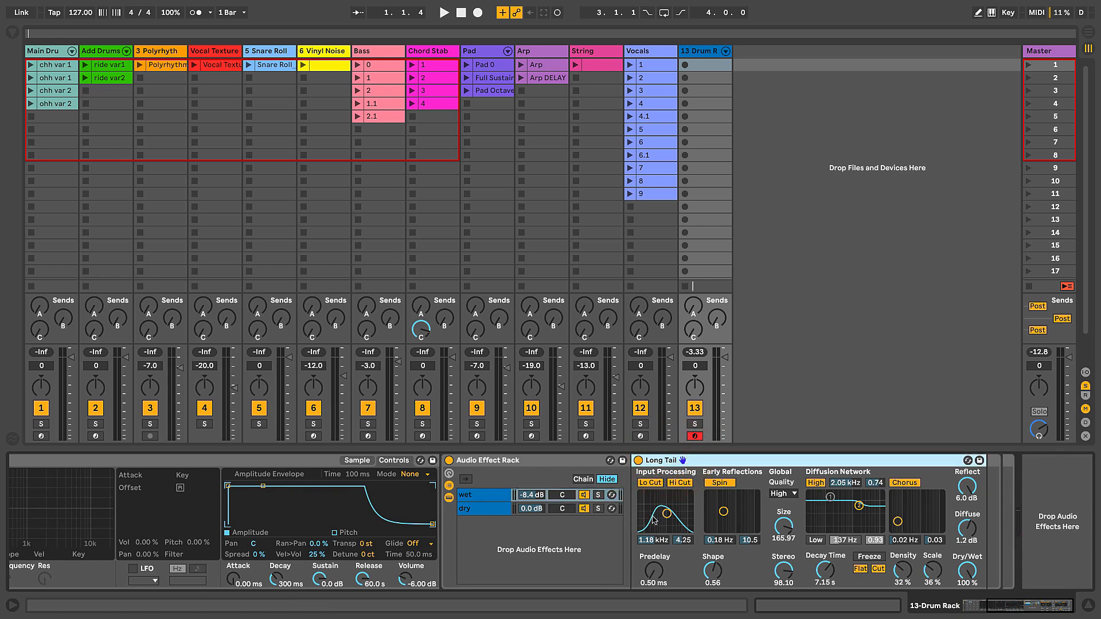
pyautogui.click(537, 497)
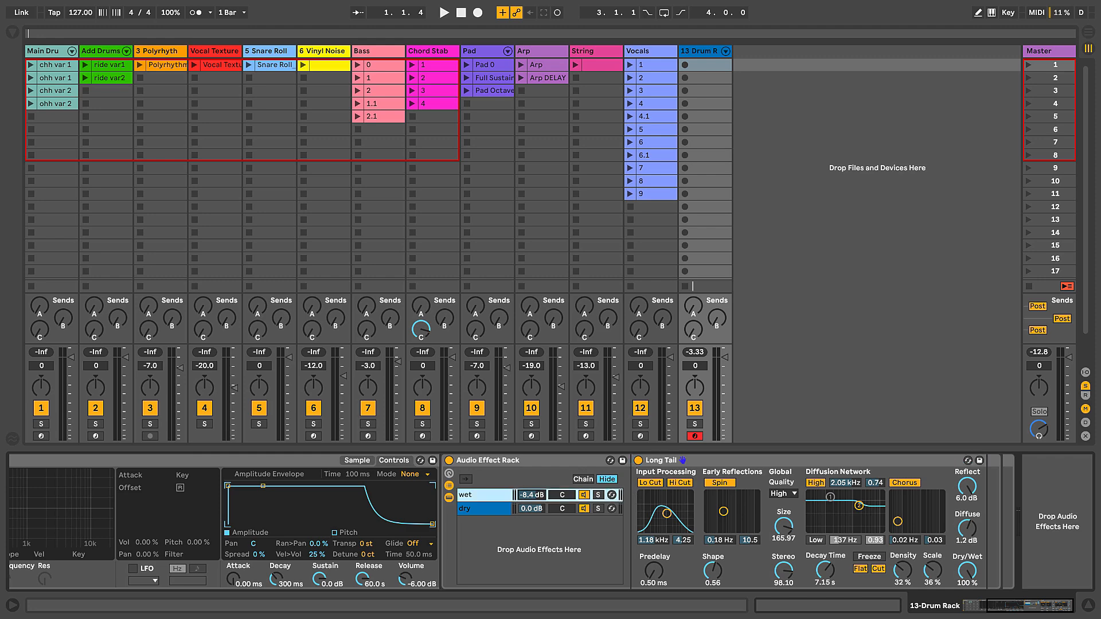
pyautogui.click(665, 461)
# Step: Show the browser and add an EQ Eight after the Long Tail reverb in the wet chain
pyautogui.hscroll(-5, 665, 505)
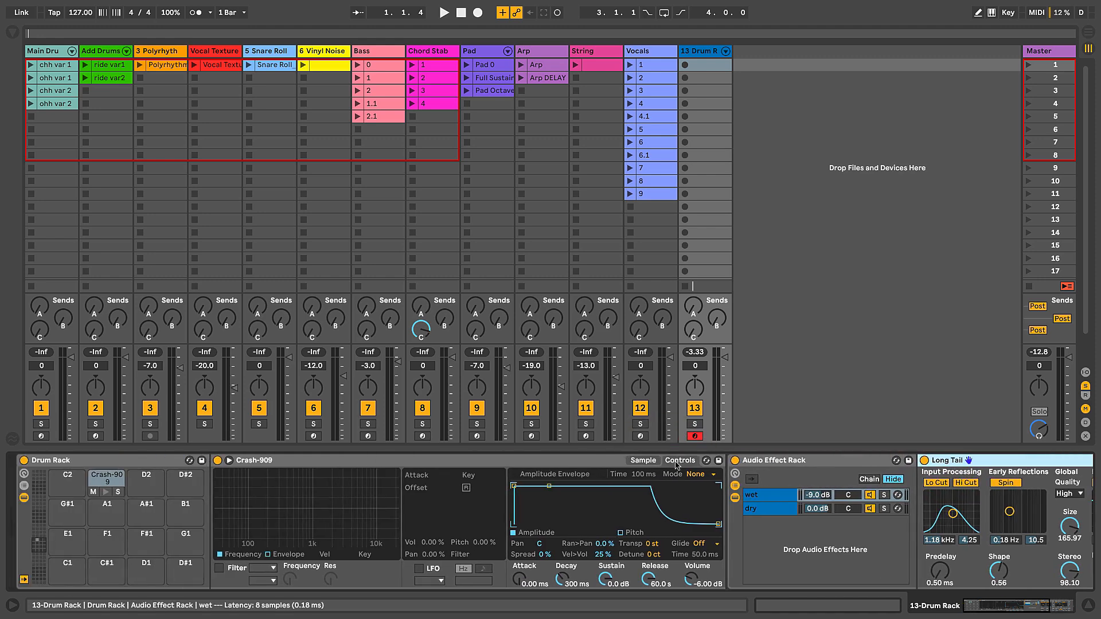
pyautogui.click(13, 33)
pyautogui.scroll(15, 199, 192)
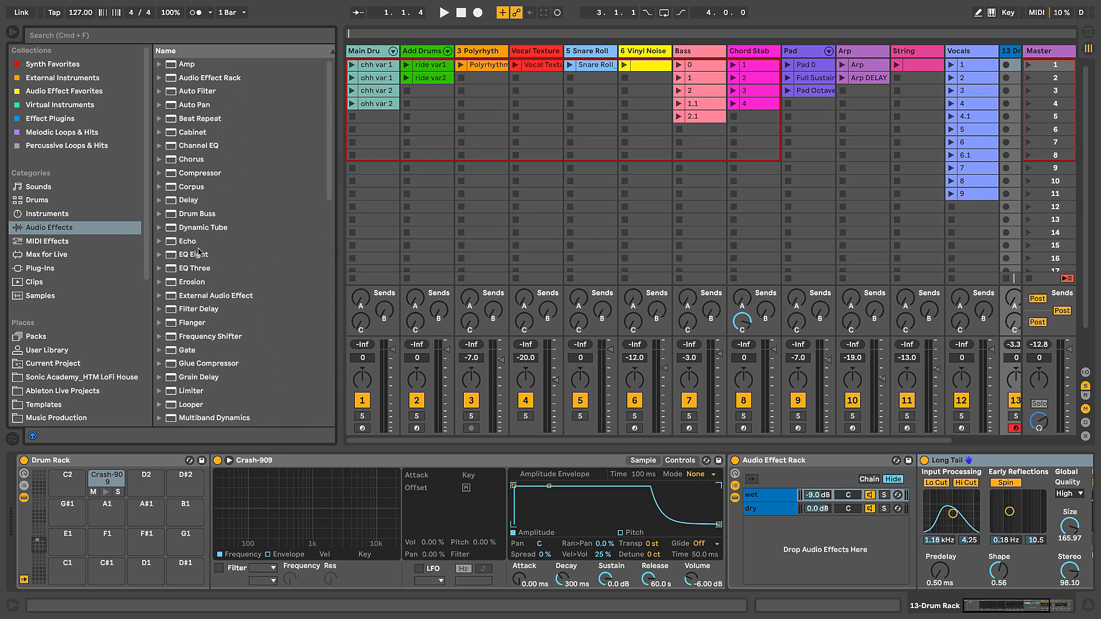
pyautogui.moveTo(191, 259); pyautogui.dragTo(473, 499)
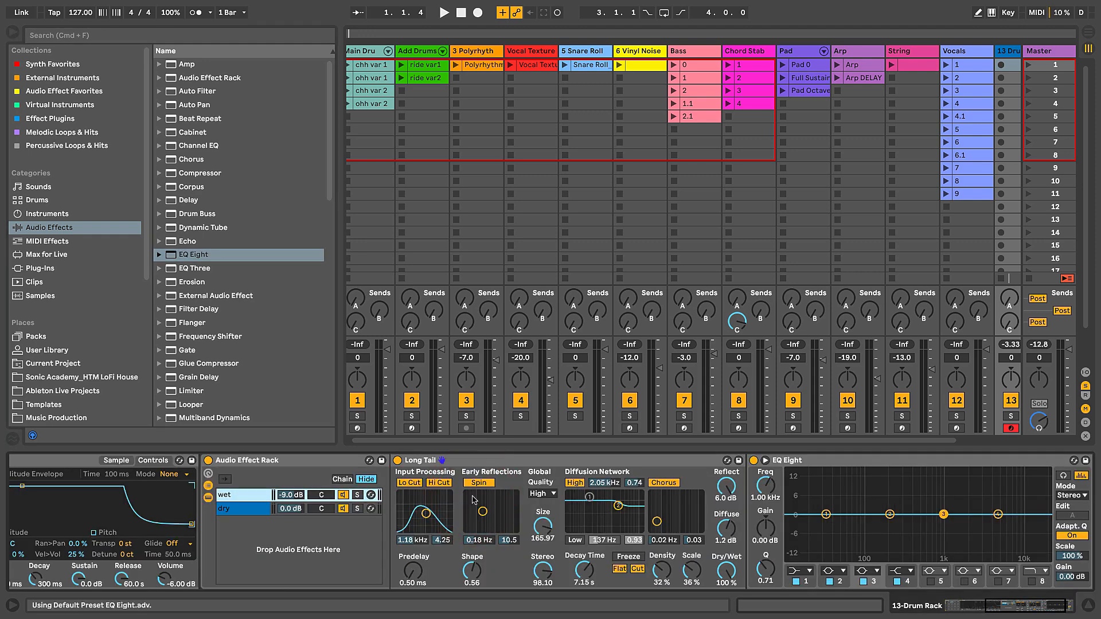
# Step: Change EQ Eight's band 1 to a low-cut filter and set its frequency to about 918 Hz
pyautogui.click(700, 569)
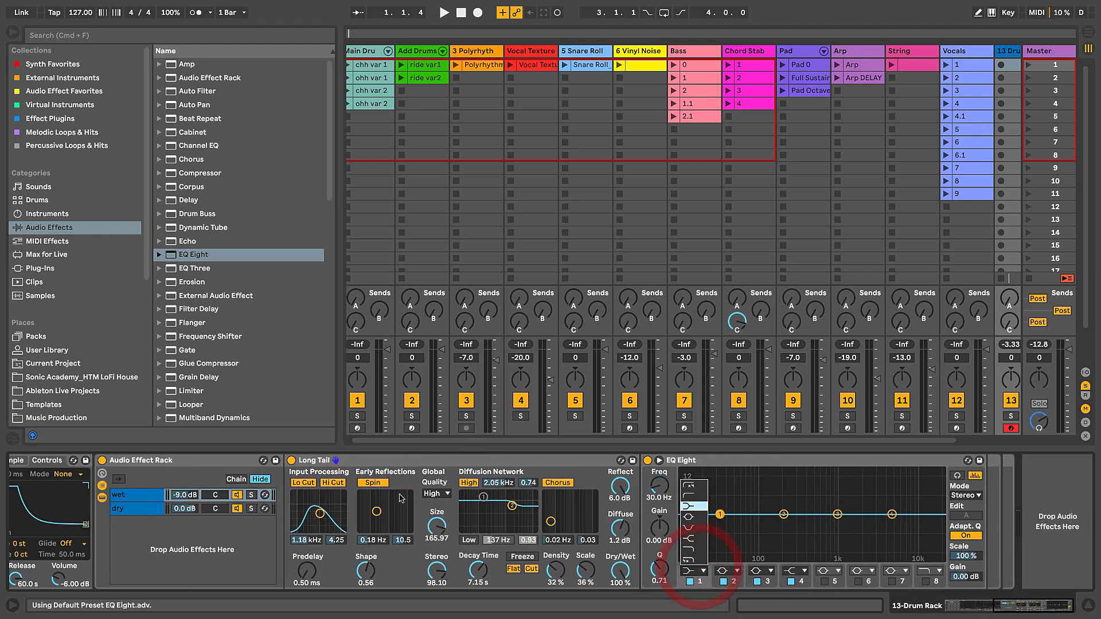
pyautogui.click(690, 499)
pyautogui.moveTo(659, 488); pyautogui.dragTo(660, 440)
# Step: Fold the Long Tail reverb and the Crash-909 Simpler to save space in the device chain
pyautogui.hscroll(-5, 538, 528)
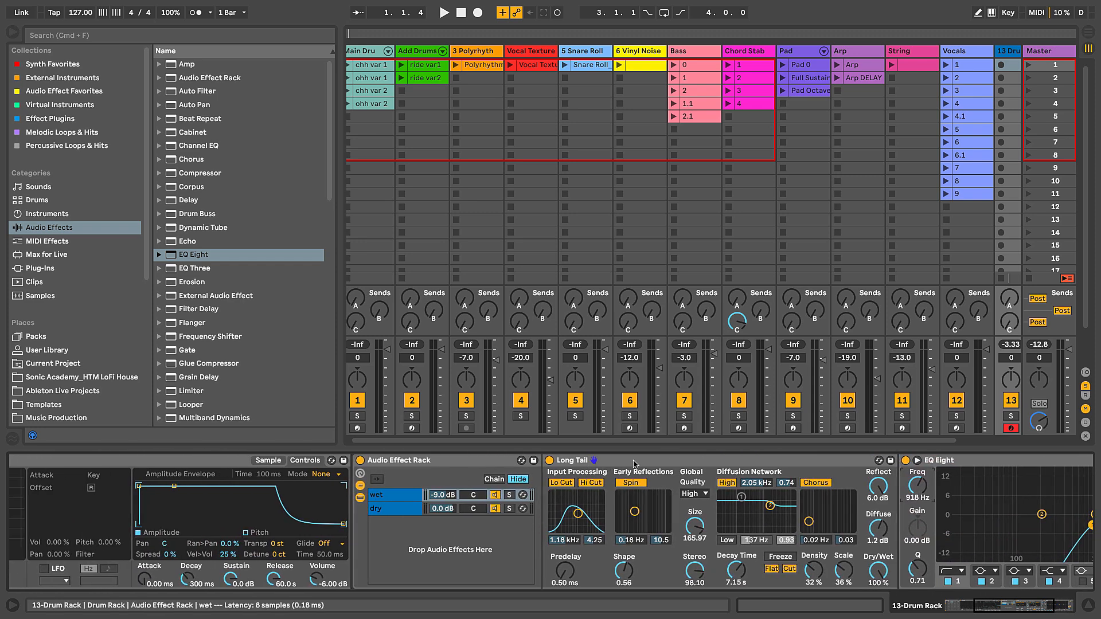
pyautogui.doubleClick(656, 459)
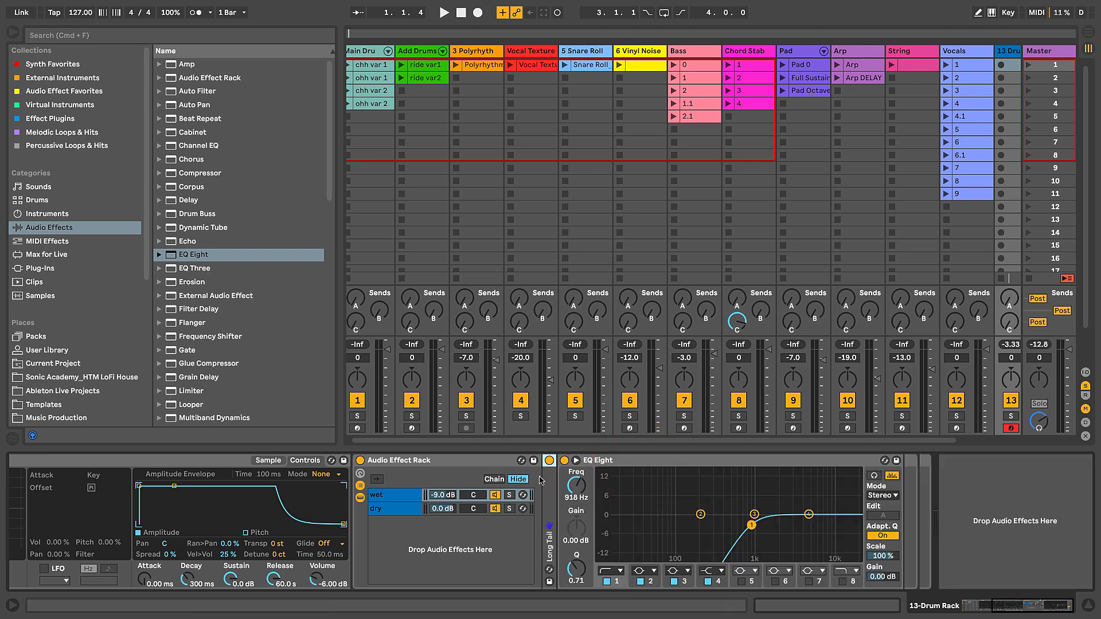
pyautogui.hscroll(-5, 631, 472)
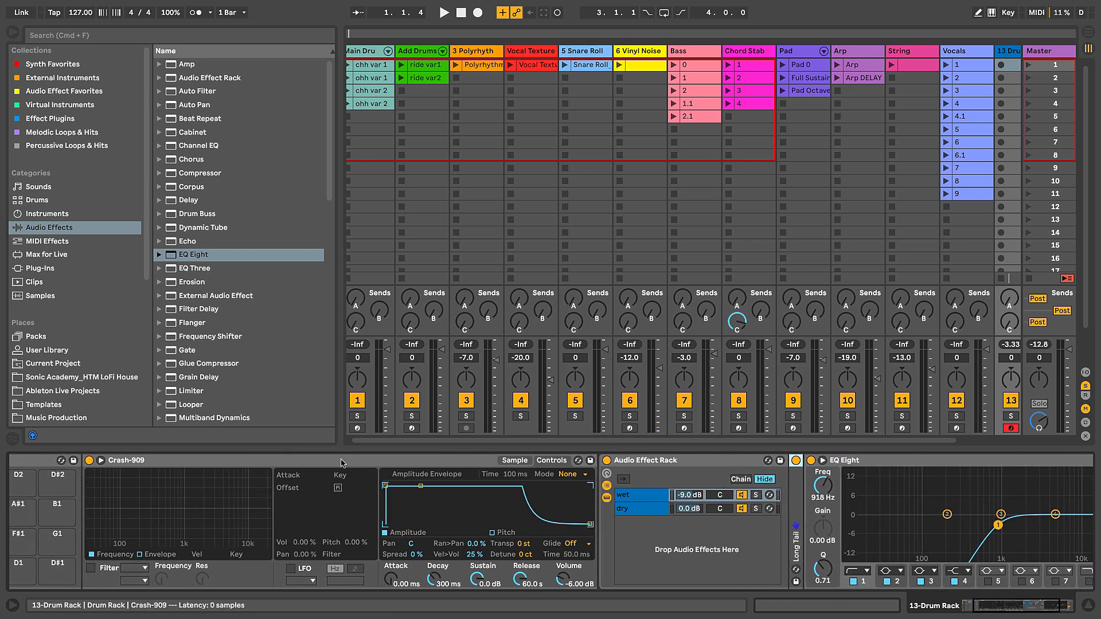
pyautogui.doubleClick(312, 461)
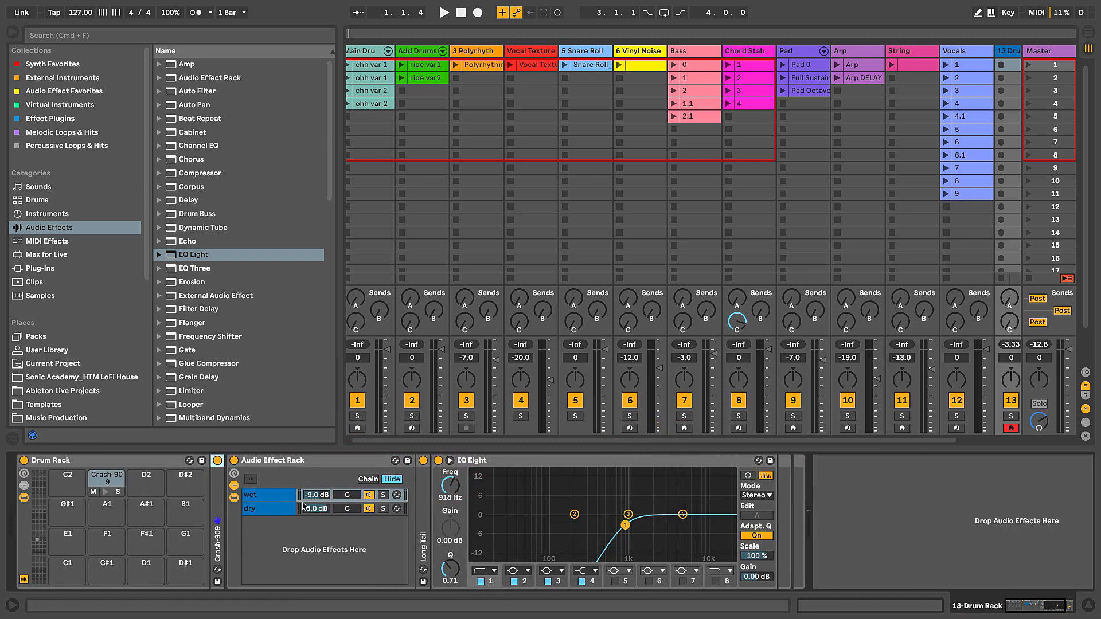
# Step: Lower the EQ Eight low-cut frequency to about 677 Hz while auditioning the Crash-909 pad
pyautogui.click(106, 492)
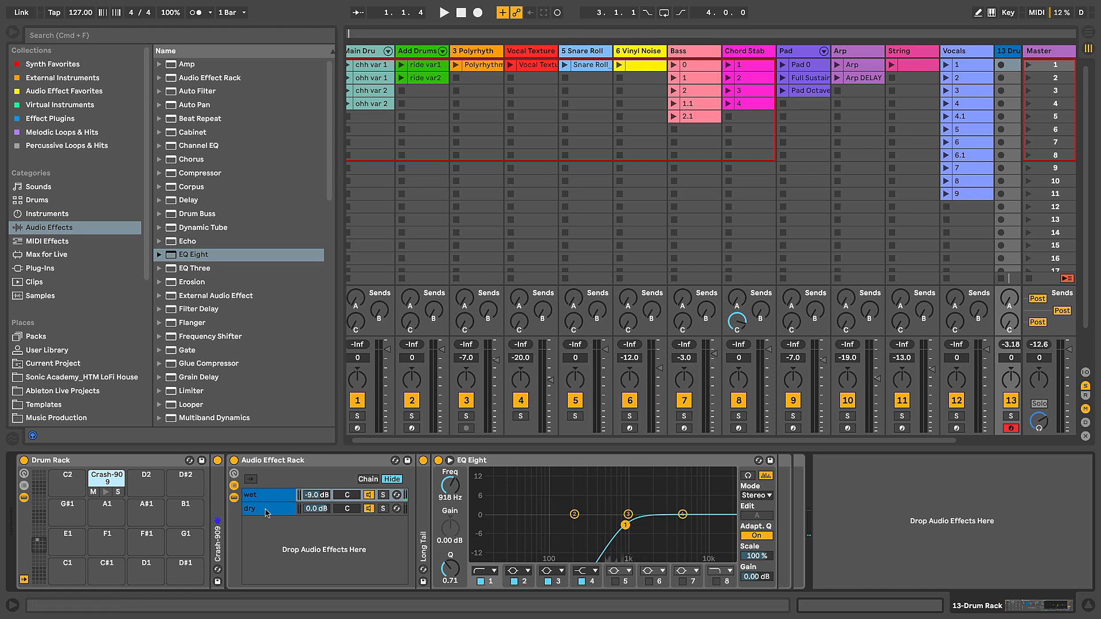
pyautogui.moveTo(463, 499); pyautogui.dragTo(464, 514)
pyautogui.click(106, 492)
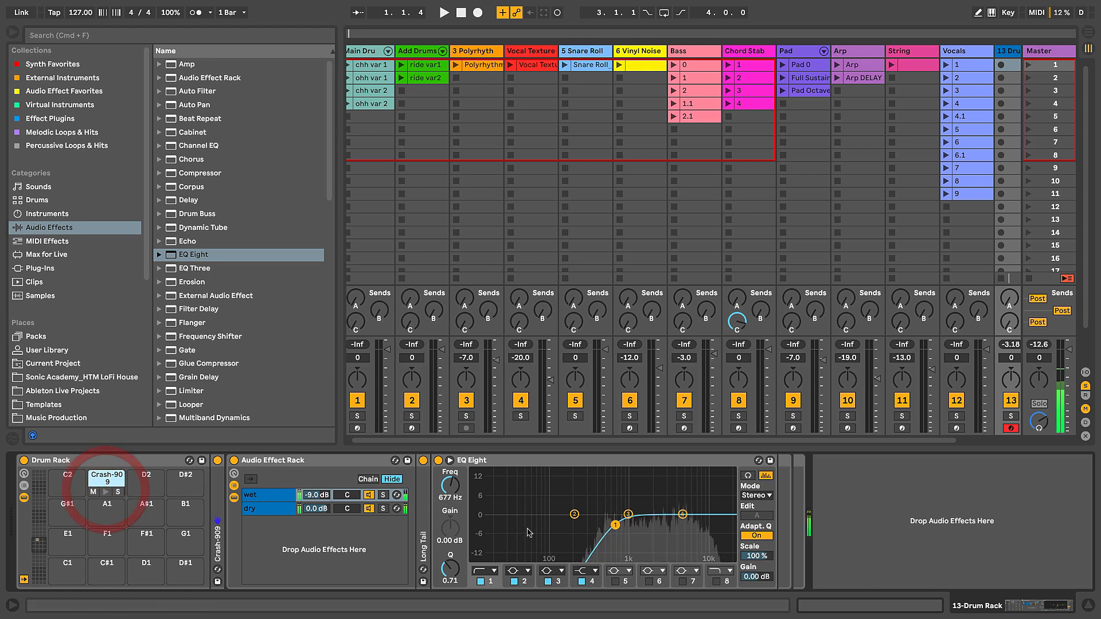
# Step: Reset the wet chain's volume to 0.0 dB and select the dry chain
pyautogui.doubleClick(322, 498)
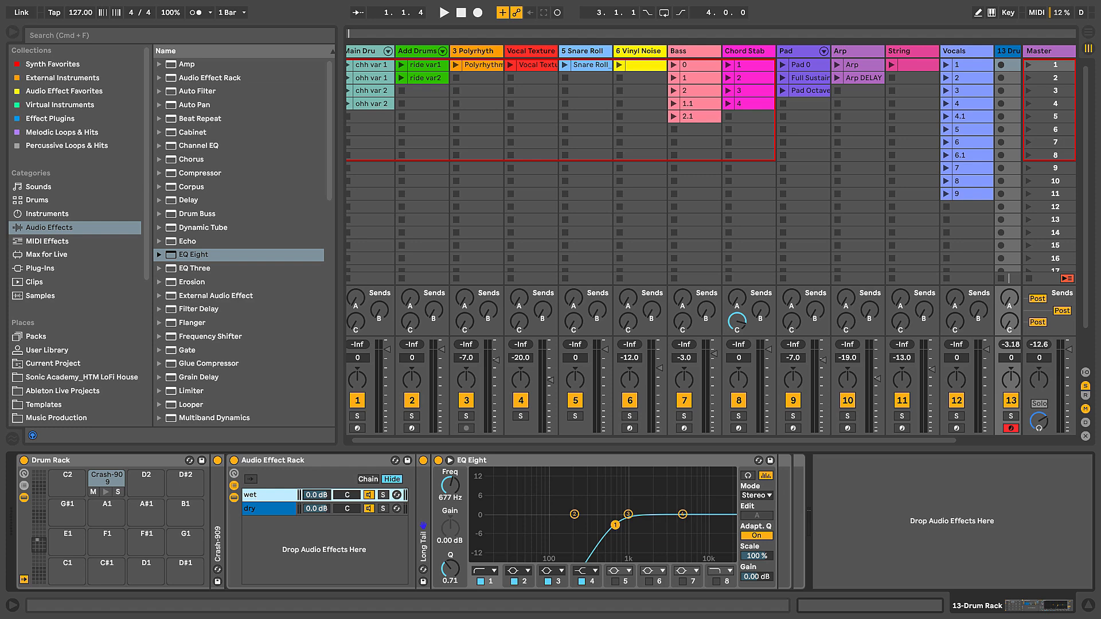
pyautogui.click(314, 504)
pyautogui.click(315, 498)
pyautogui.click(315, 504)
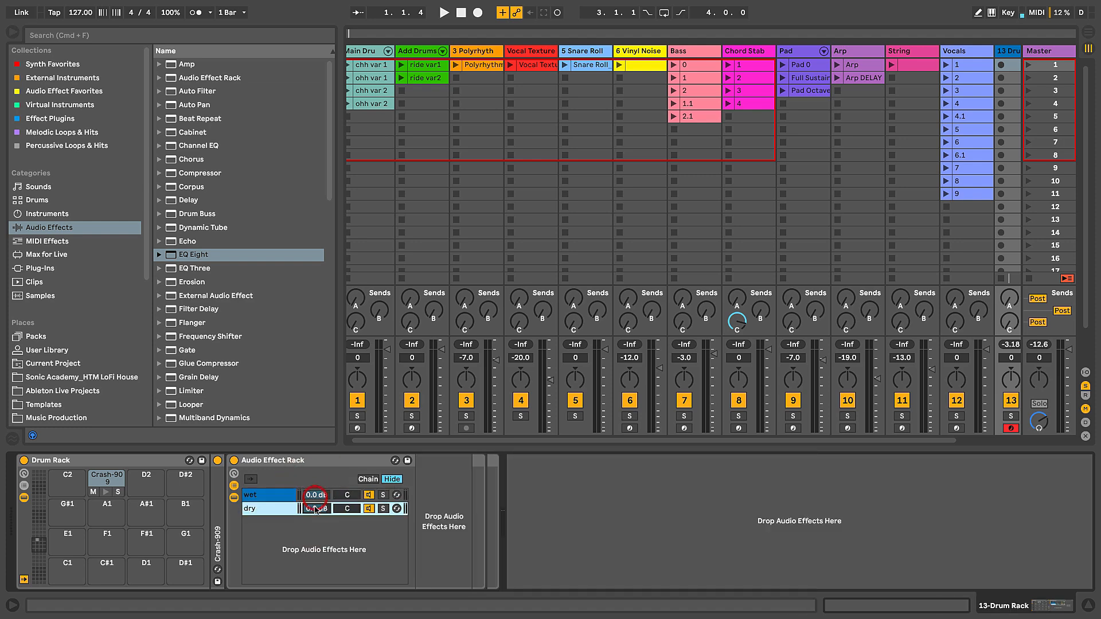
# Step: Show the Audio Effect Rack's macro controls and select its wet chain
pyautogui.click(234, 475)
pyautogui.click(264, 461)
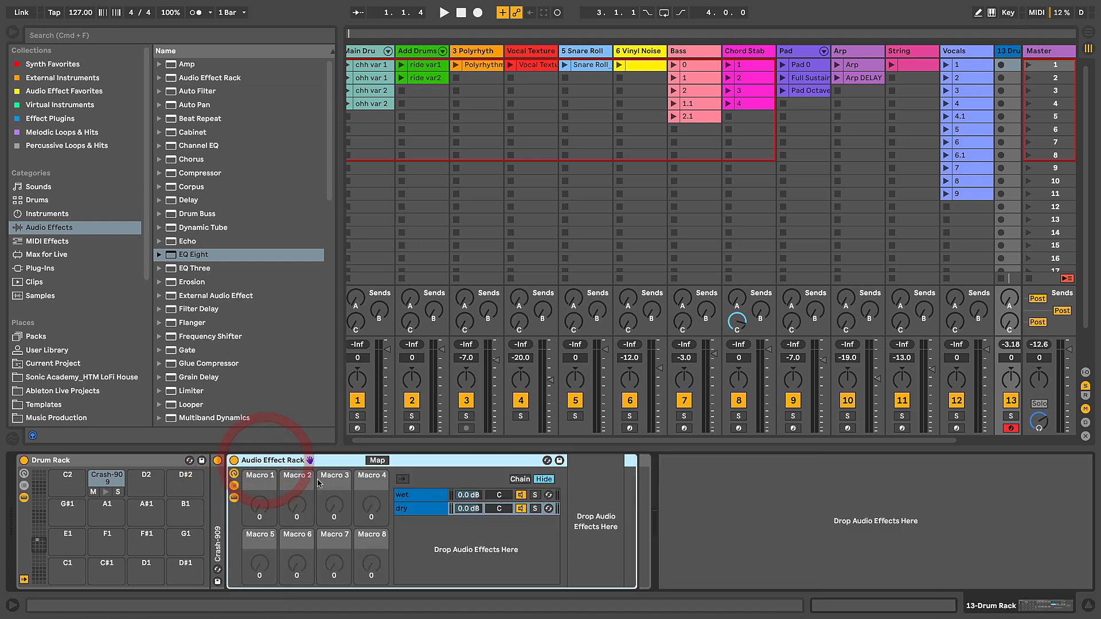
pyautogui.click(408, 498)
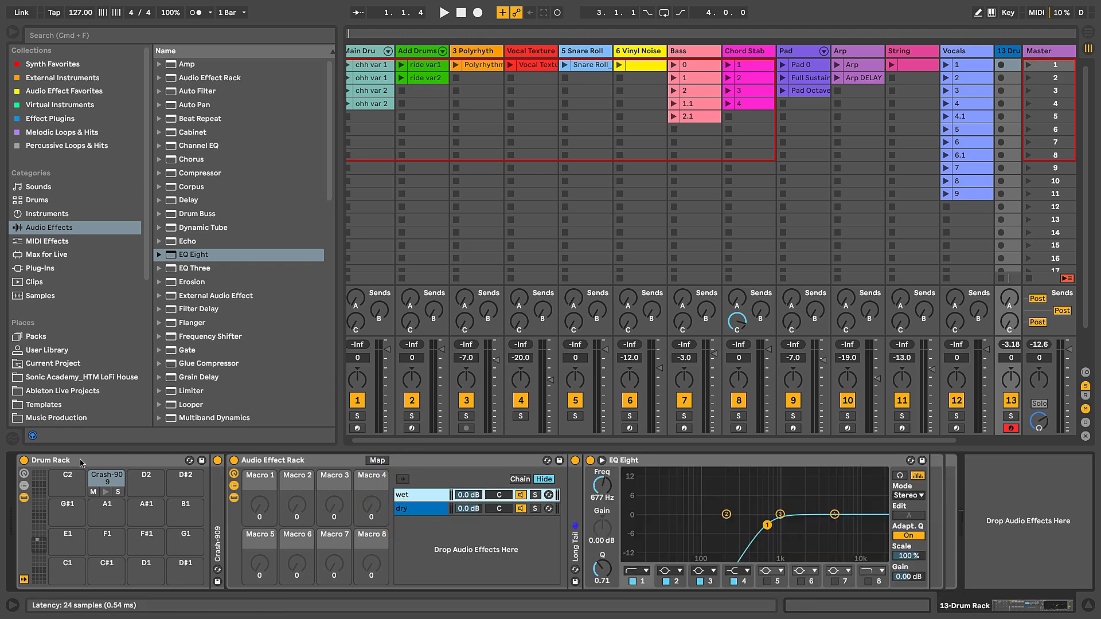
# Step: Show the Drum Rack's chain list and unfold the Crash-909 Simpler
pyautogui.click(51, 464)
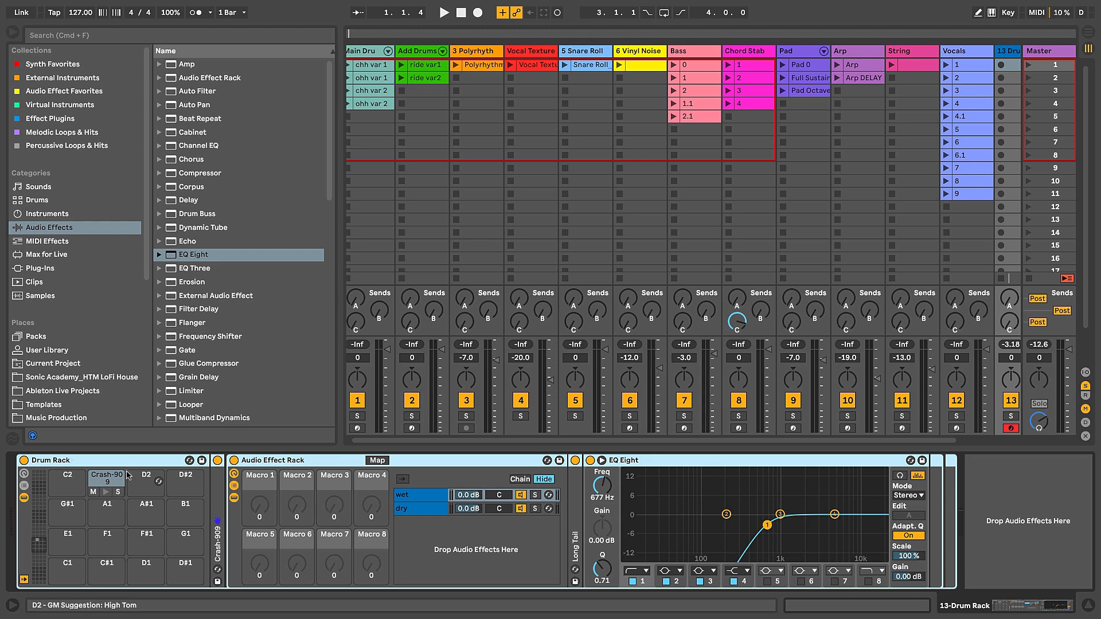
pyautogui.click(264, 464)
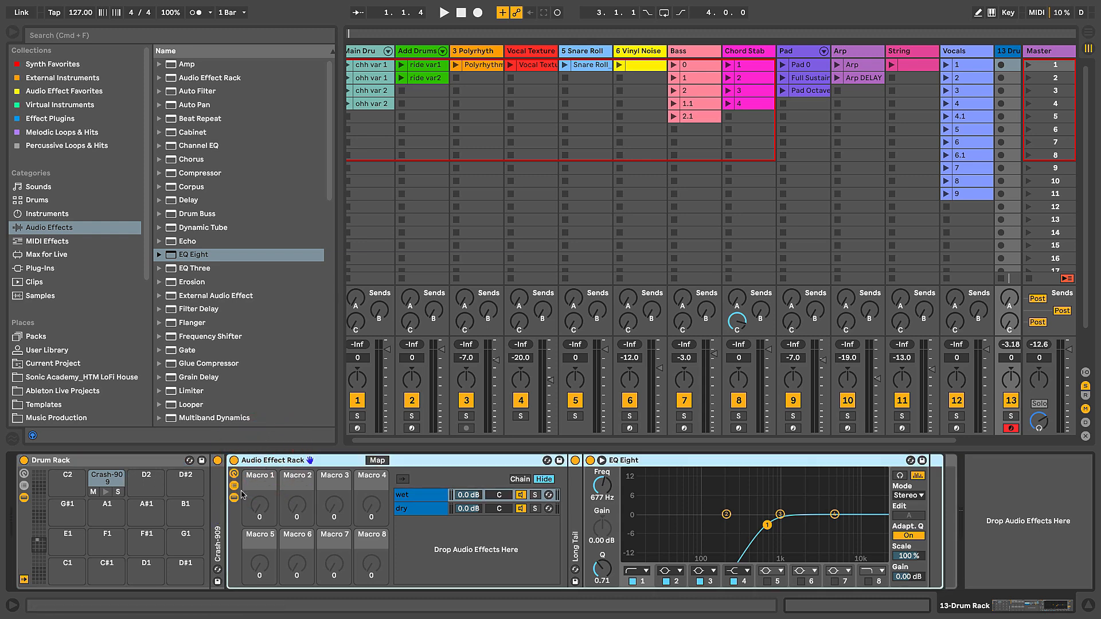
pyautogui.click(25, 486)
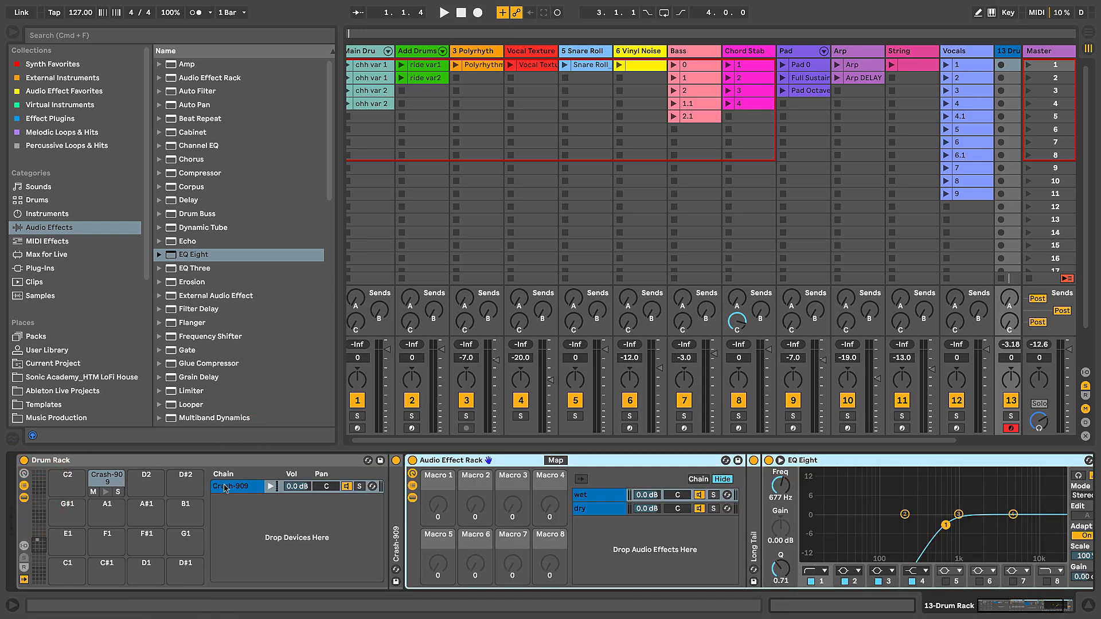
pyautogui.doubleClick(396, 486)
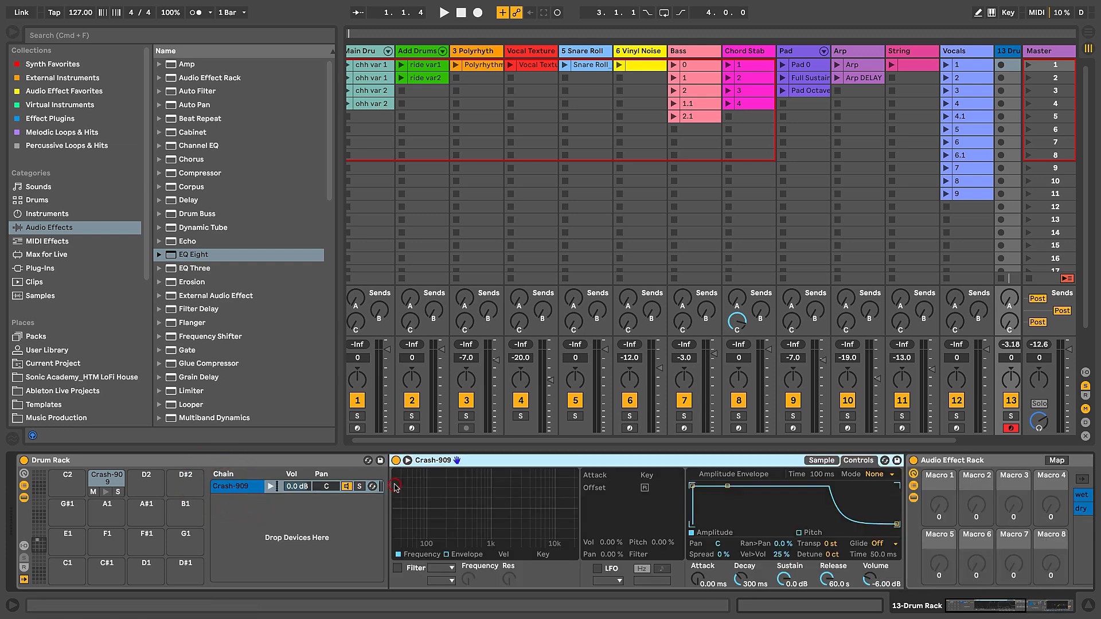
# Step: Select the Audio Effect Rack, toggle its macro controls off and on, and enter its macro mapping mode
pyautogui.hscroll(8, 396, 487)
pyautogui.click(607, 462)
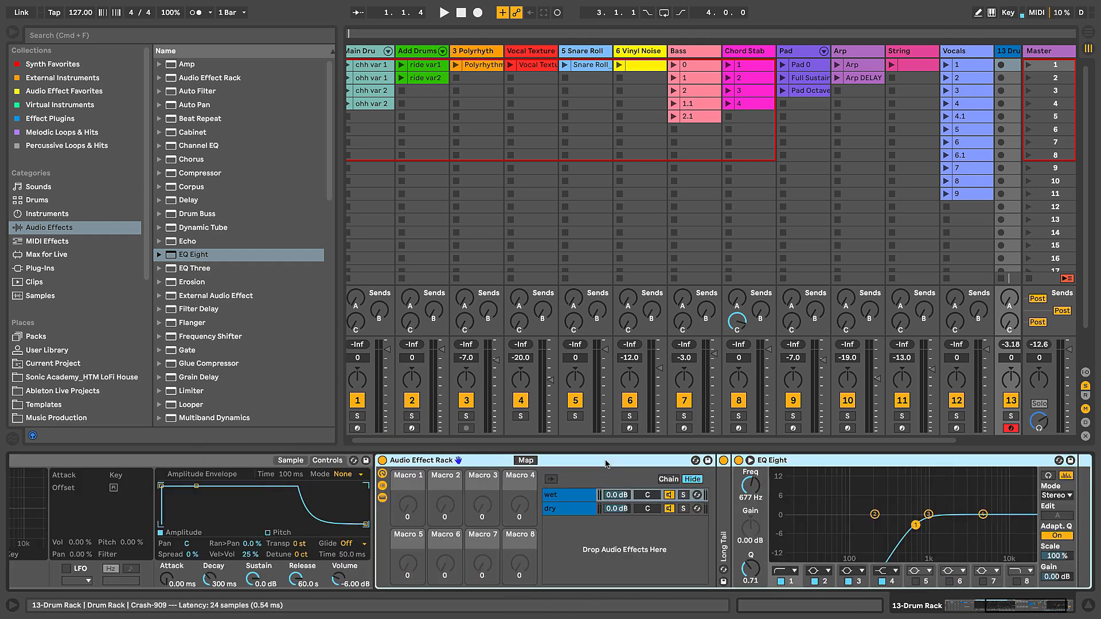
pyautogui.hscroll(3, 607, 461)
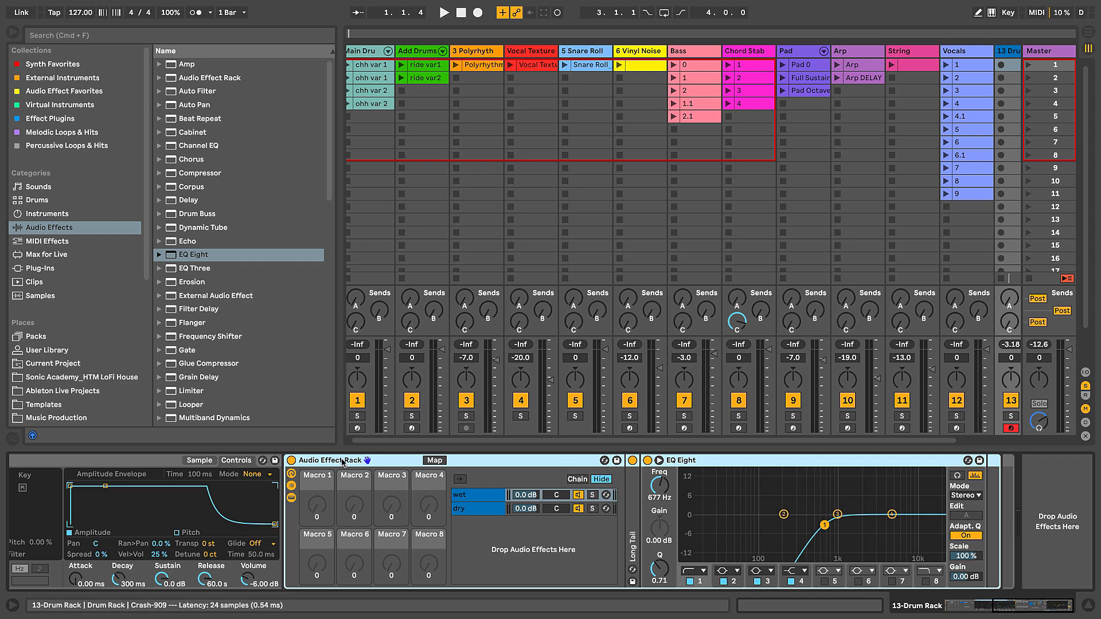
pyautogui.click(292, 475)
pyautogui.click(291, 475)
pyautogui.click(435, 460)
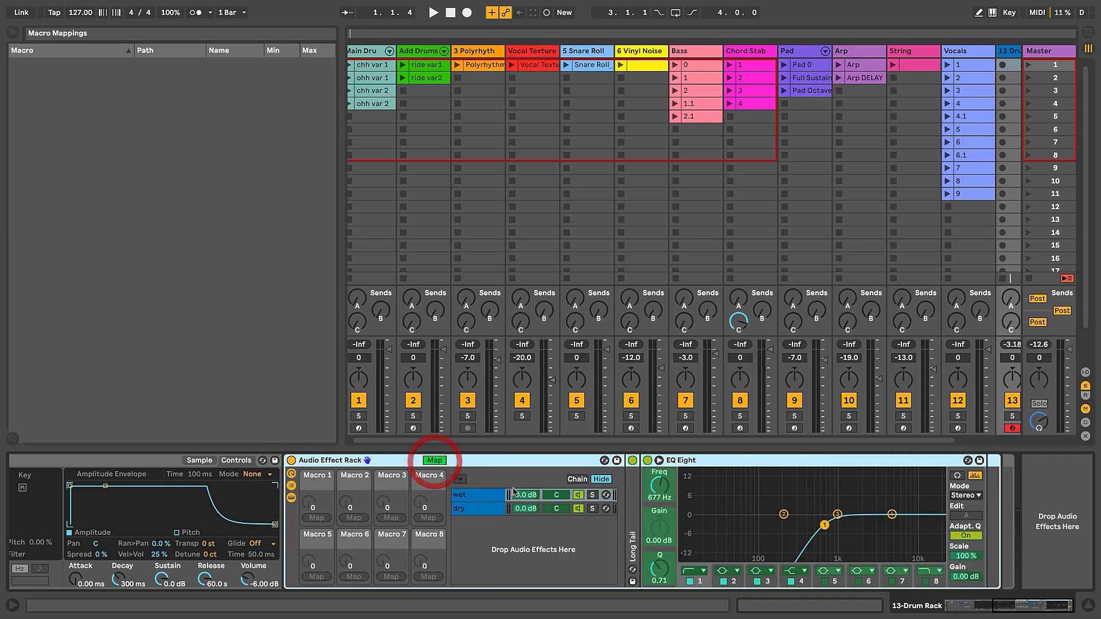
# Step: Map the wet chain's volume to Macro 1 and the dry chain's volume to Macro 2 of the Audio Effect Rack
pyautogui.click(523, 496)
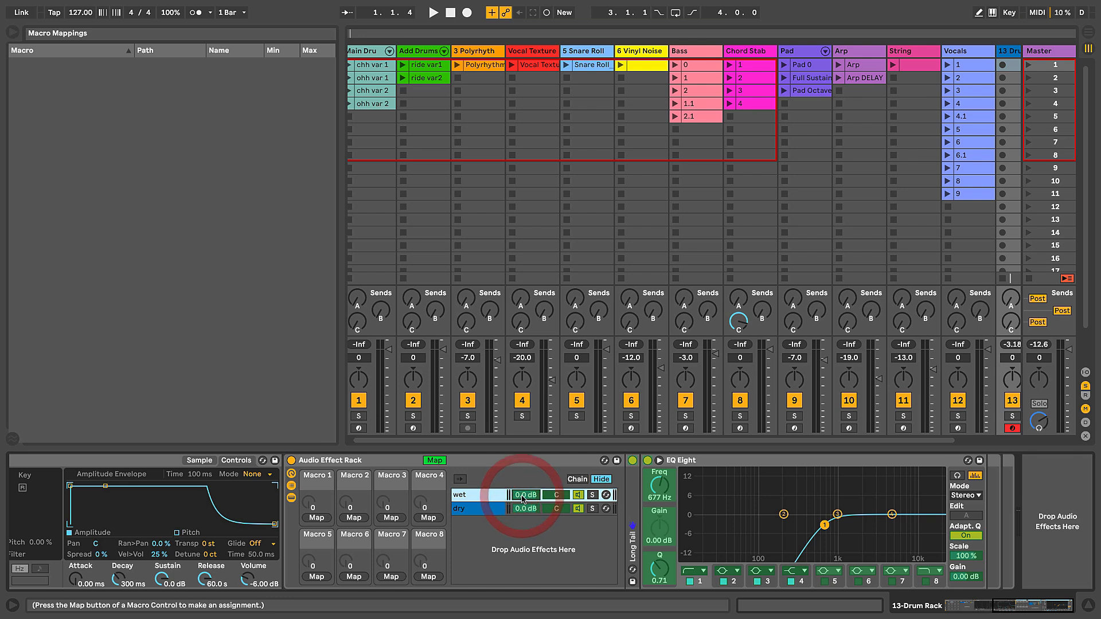
pyautogui.click(317, 518)
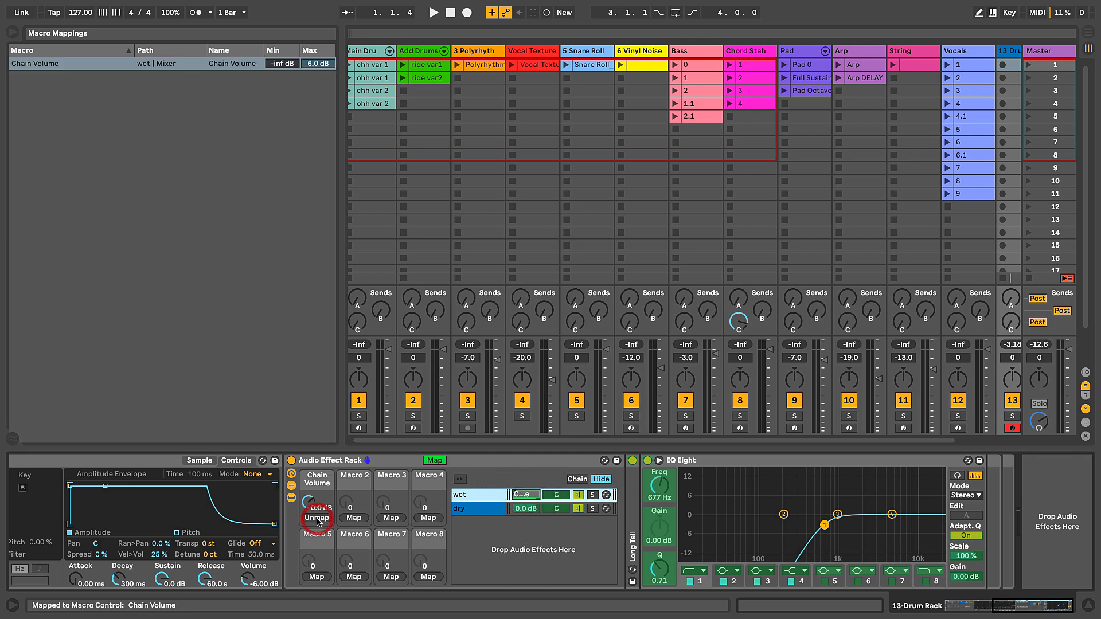
pyautogui.click(522, 509)
pyautogui.click(353, 518)
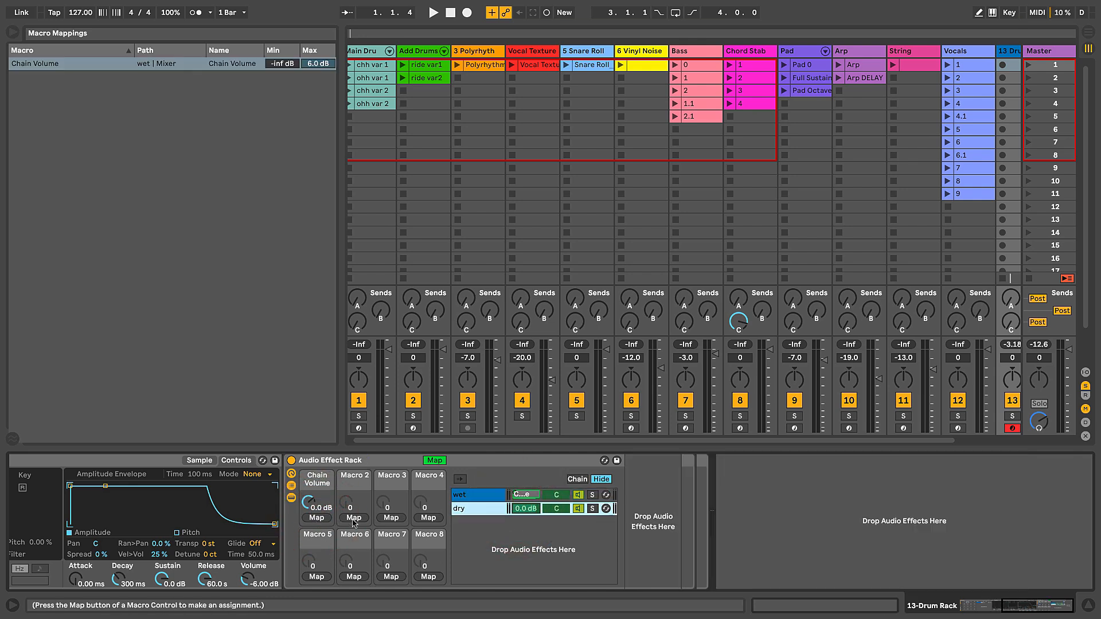
# Step: Rename the Audio Effect Rack's Macro 1 as Wet Level and Macro 2 as Dry Level, and leave mapping mode
pyautogui.click(317, 484)
pyautogui.hotkey('ctrl', 'r')
pyautogui.write('Wet Level')
pyautogui.press('Return')
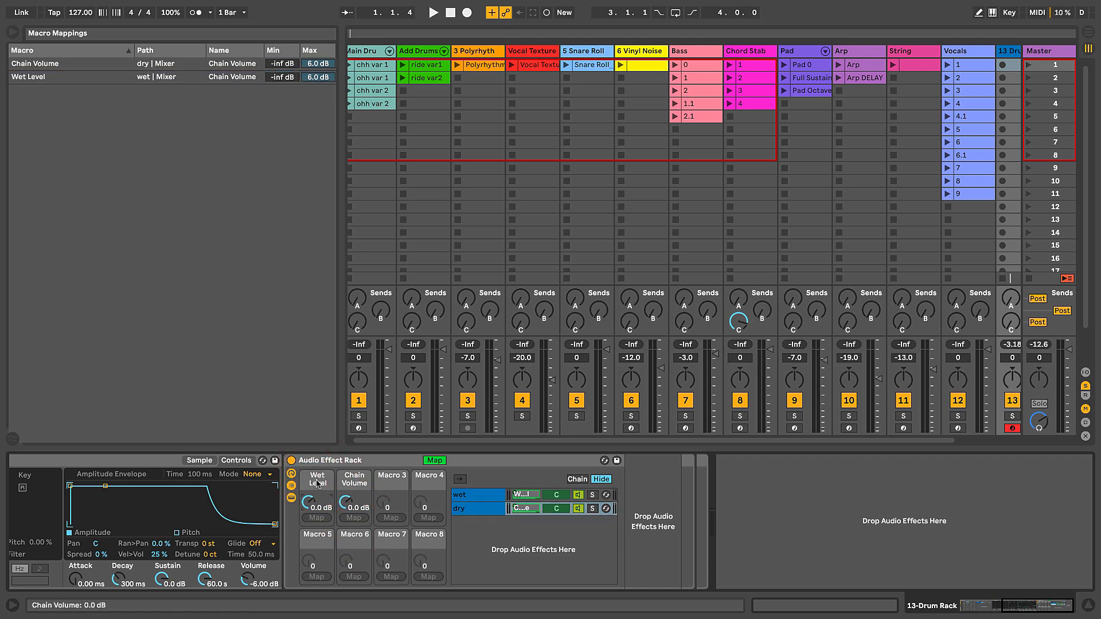
pyautogui.click(345, 480)
pyautogui.hotkey('ctrl', 'r')
pyautogui.write('Dry Leve')
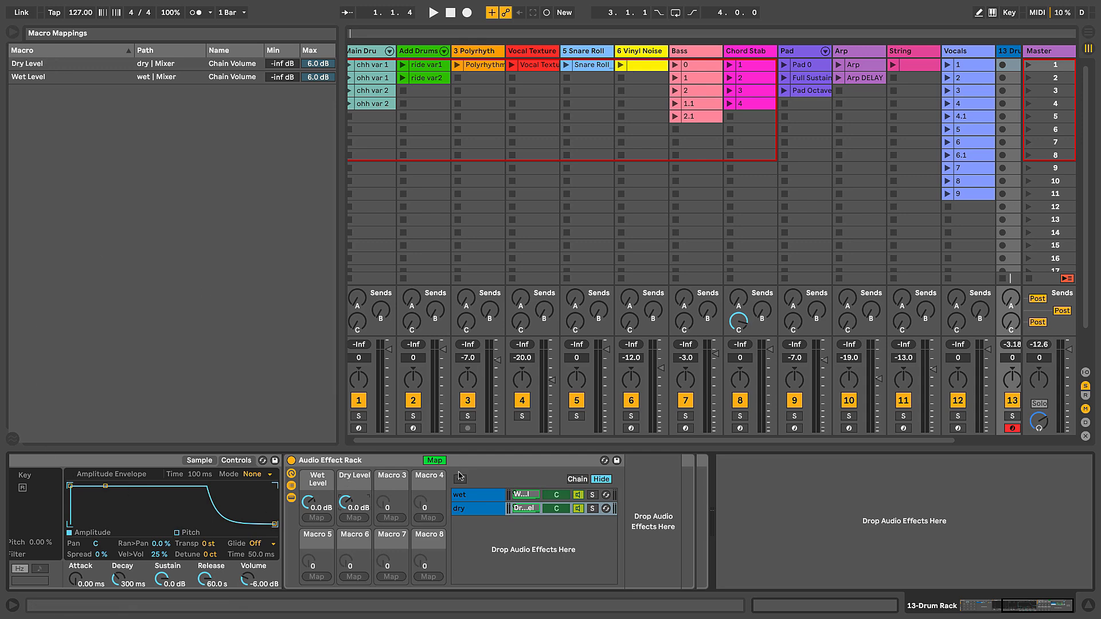
pyautogui.click(435, 461)
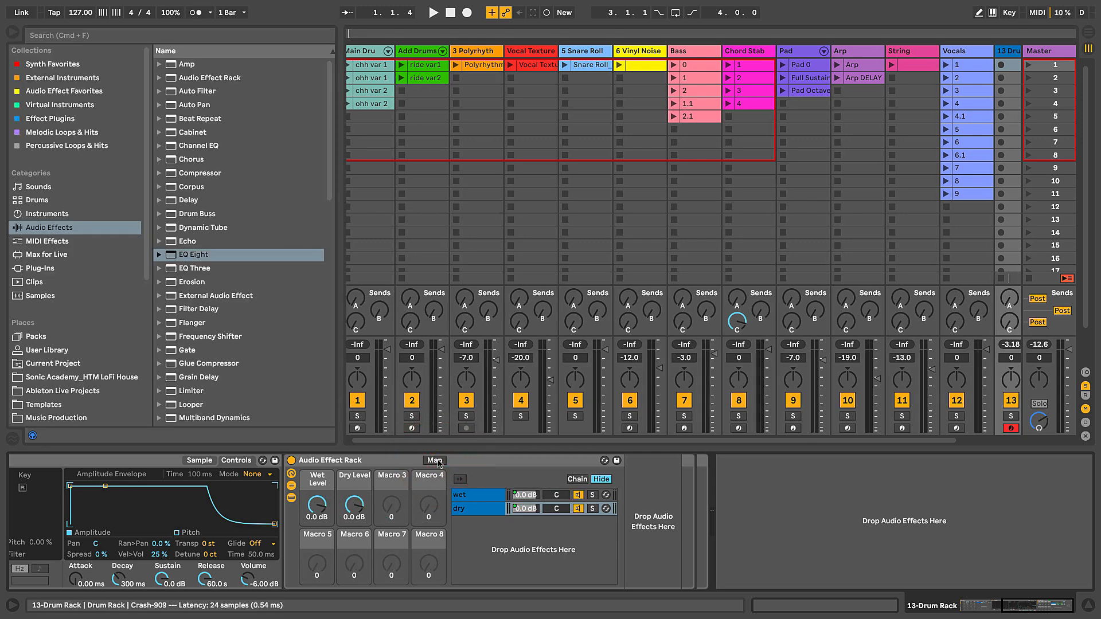
# Step: Review the rack's macro mapping ranges and set the Wet Level macro to -6.0 dB with the wet chain selected
pyautogui.click(435, 461)
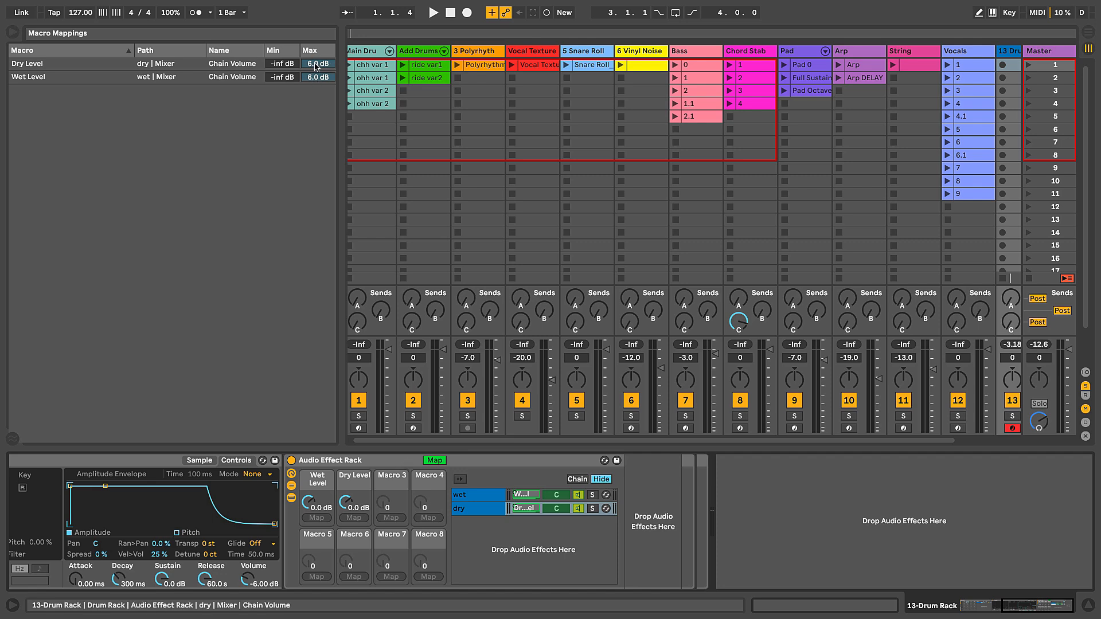
pyautogui.click(435, 461)
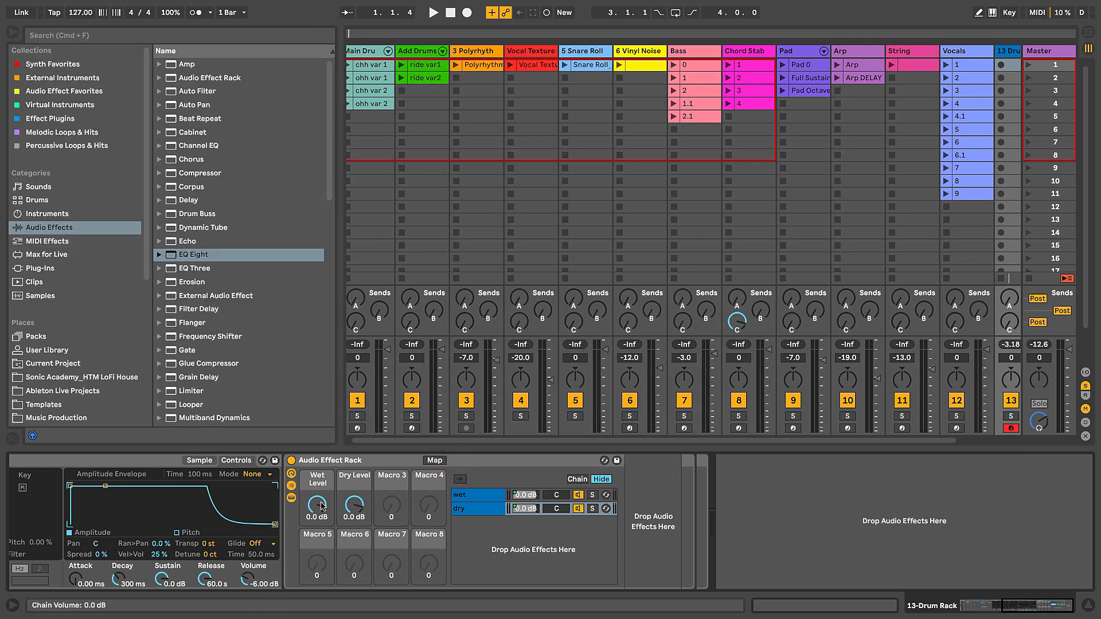
pyautogui.moveTo(317, 505); pyautogui.dragTo(321, 506)
pyautogui.click(497, 497)
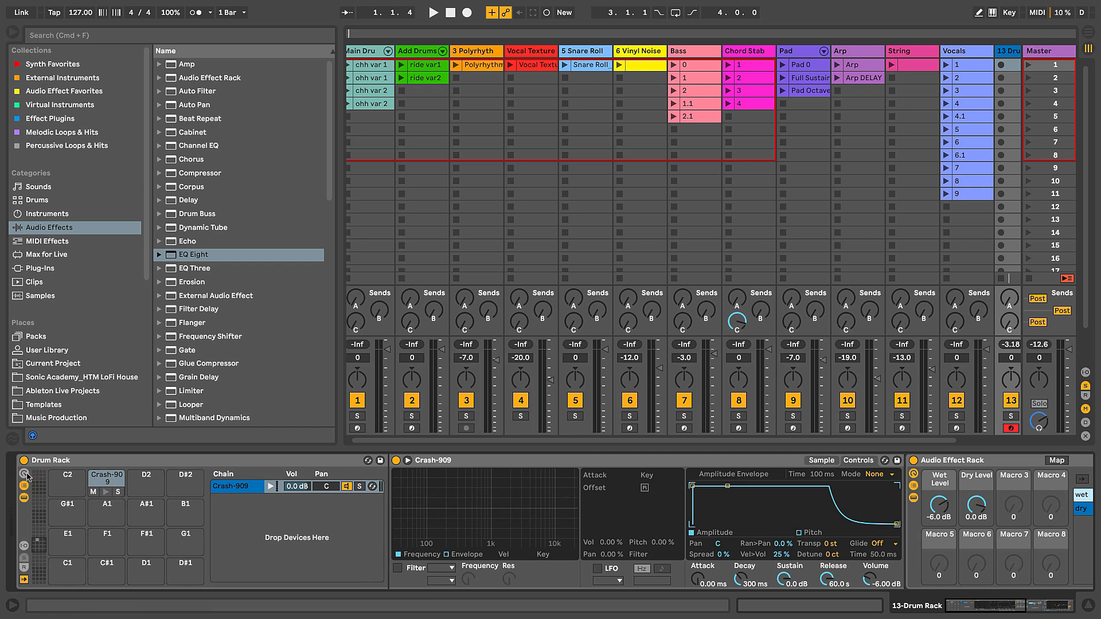
# Step: Show the Drum Rack's macro controls and select the Drum Rack
pyautogui.click(24, 474)
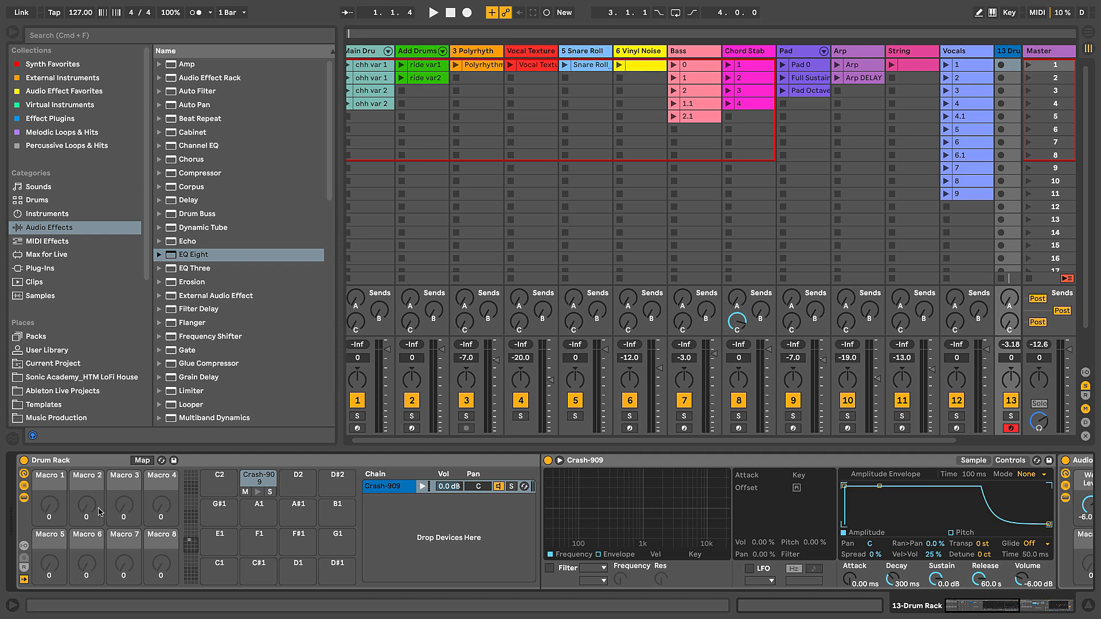
pyautogui.hscroll(5, 231, 510)
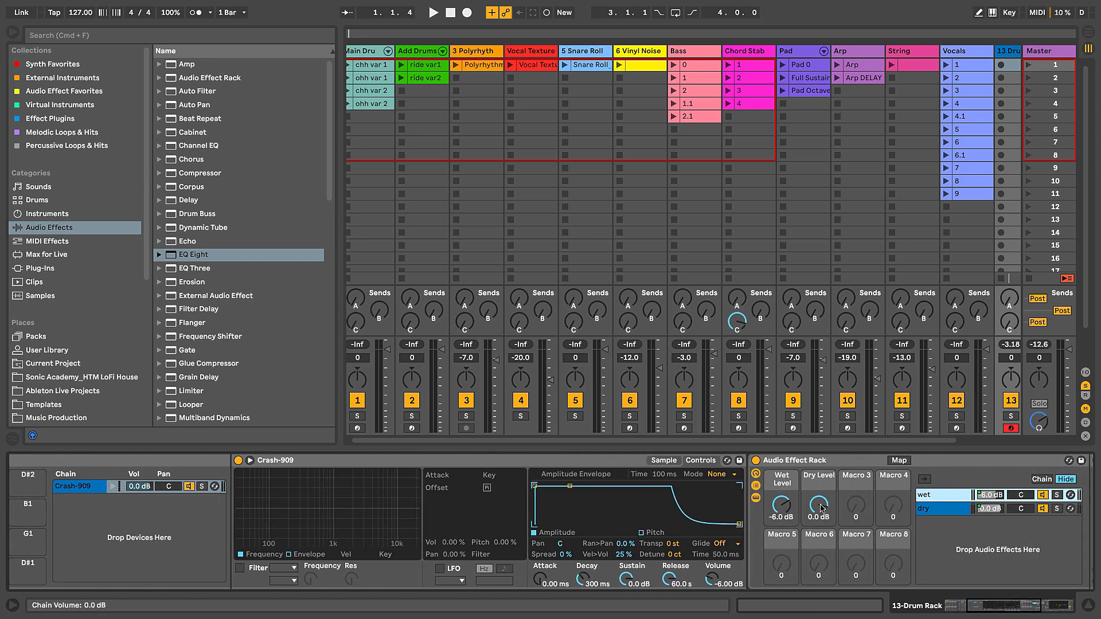
pyautogui.hscroll(-5, 119, 492)
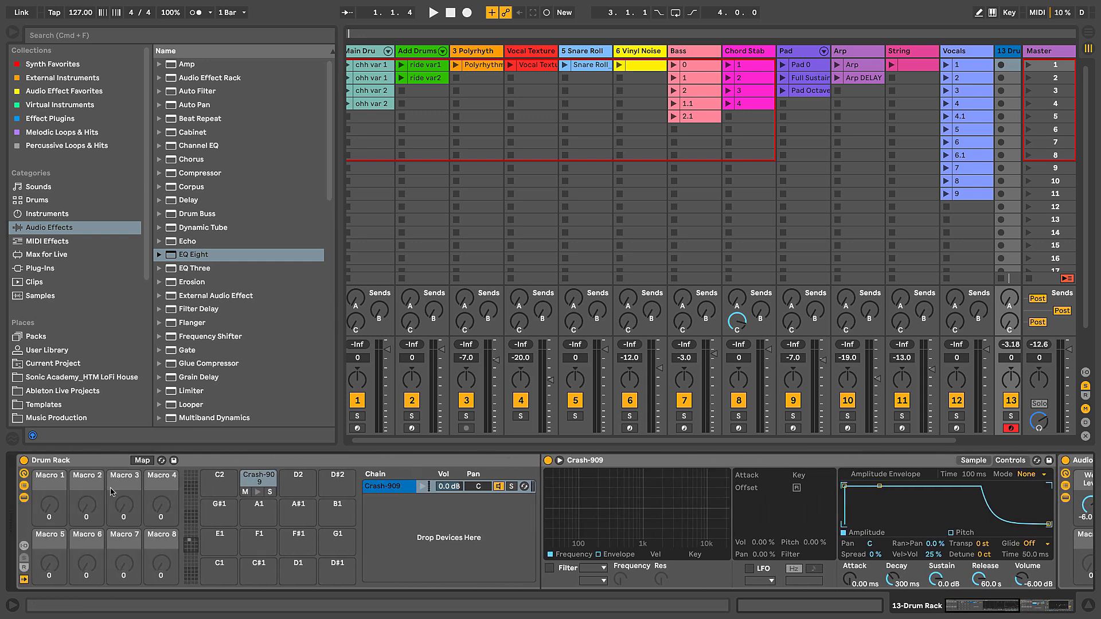
pyautogui.click(61, 479)
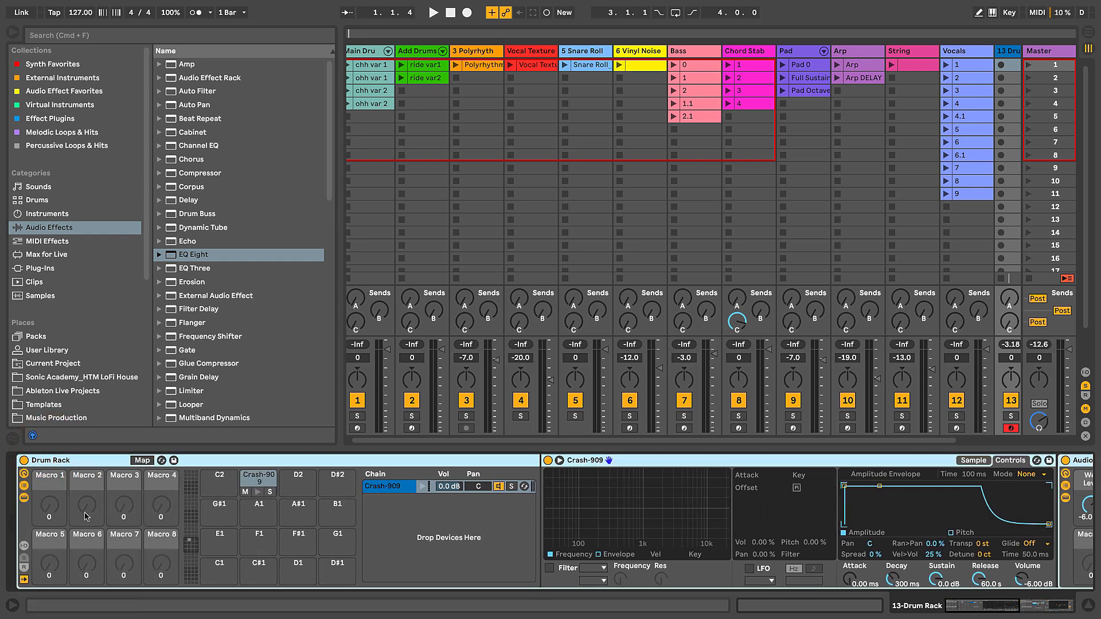
# Step: Hide the browser and map the Audio Effect Rack's Wet Level macro to the Drum Rack's Macro 1
pyautogui.hscroll(6, 158, 499)
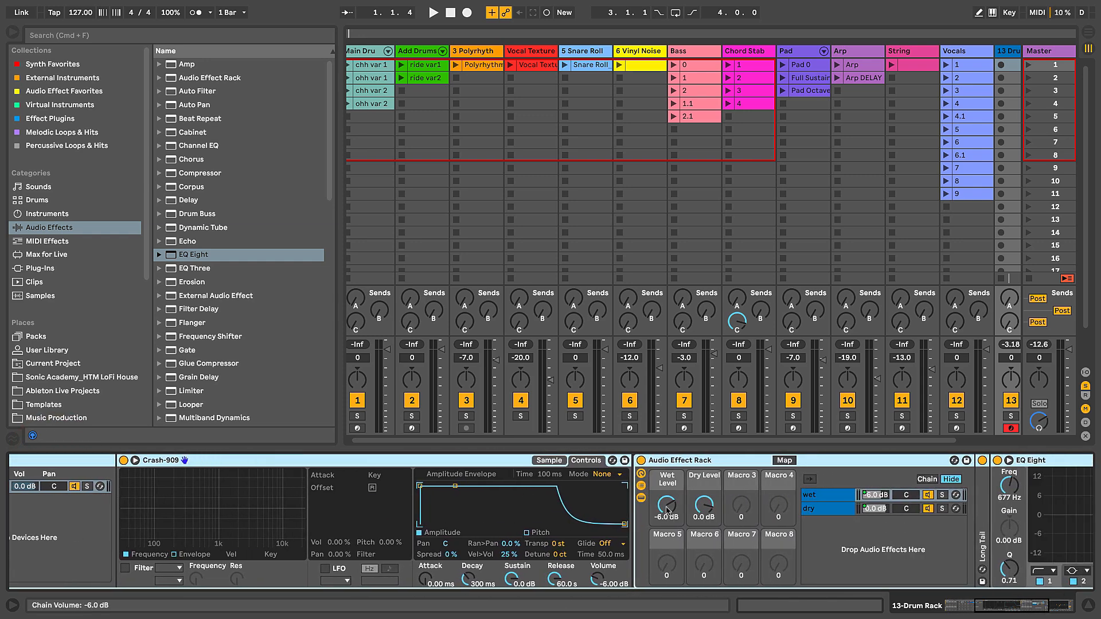
pyautogui.click(10, 33)
pyautogui.rightClick(664, 506)
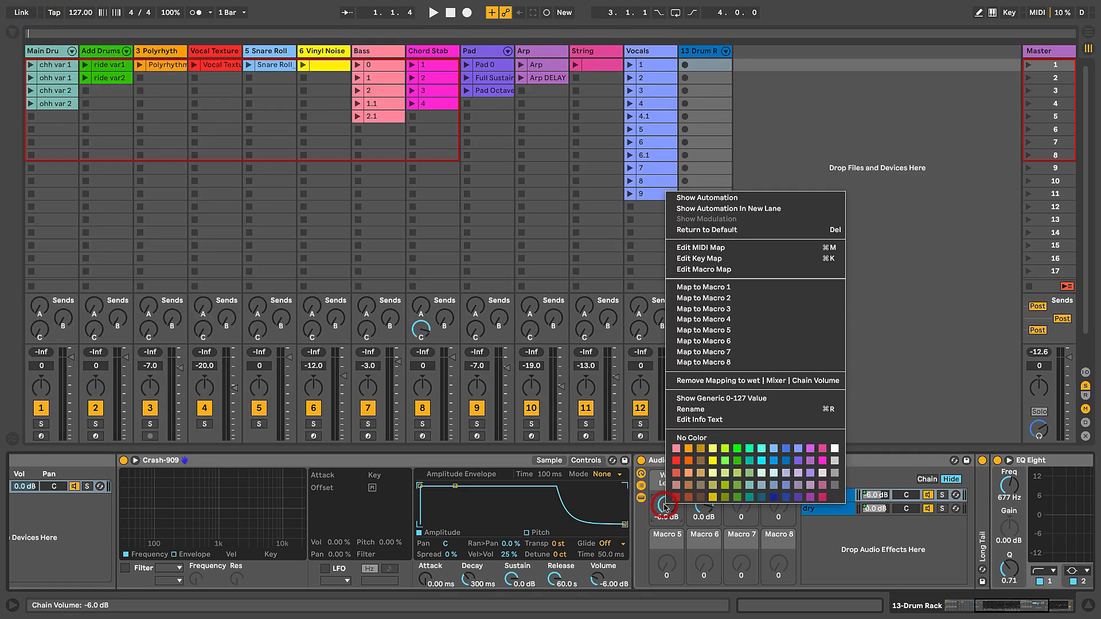
pyautogui.click(707, 286)
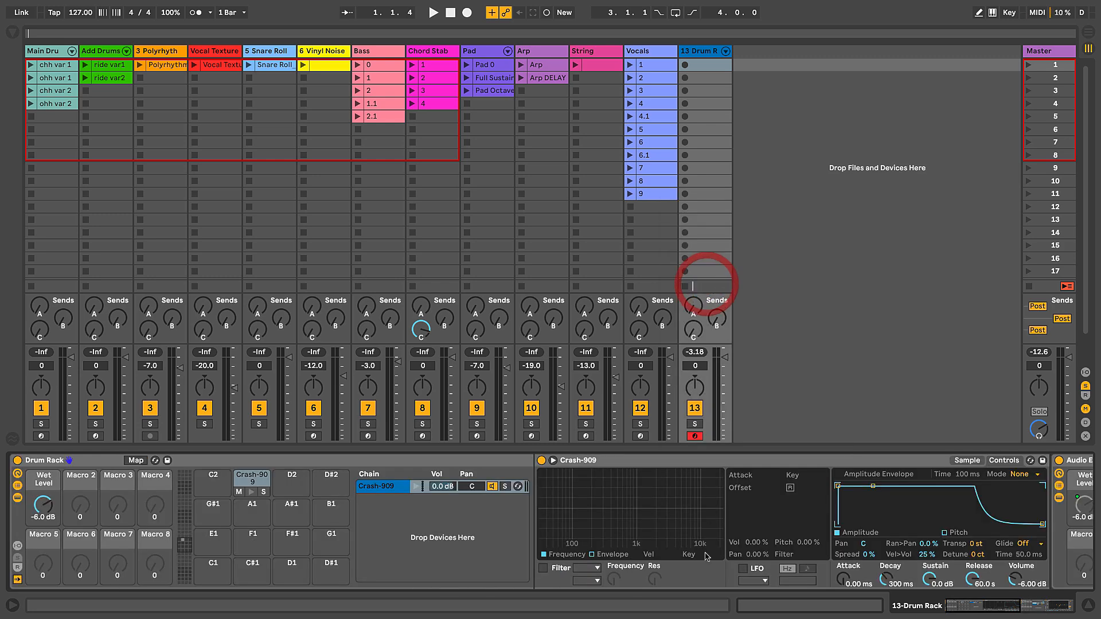
# Step: Fold the Crash-909 Simpler and map the Audio Effect Rack's Dry Level macro to the Drum Rack's Macro 2
pyautogui.doubleClick(725, 458)
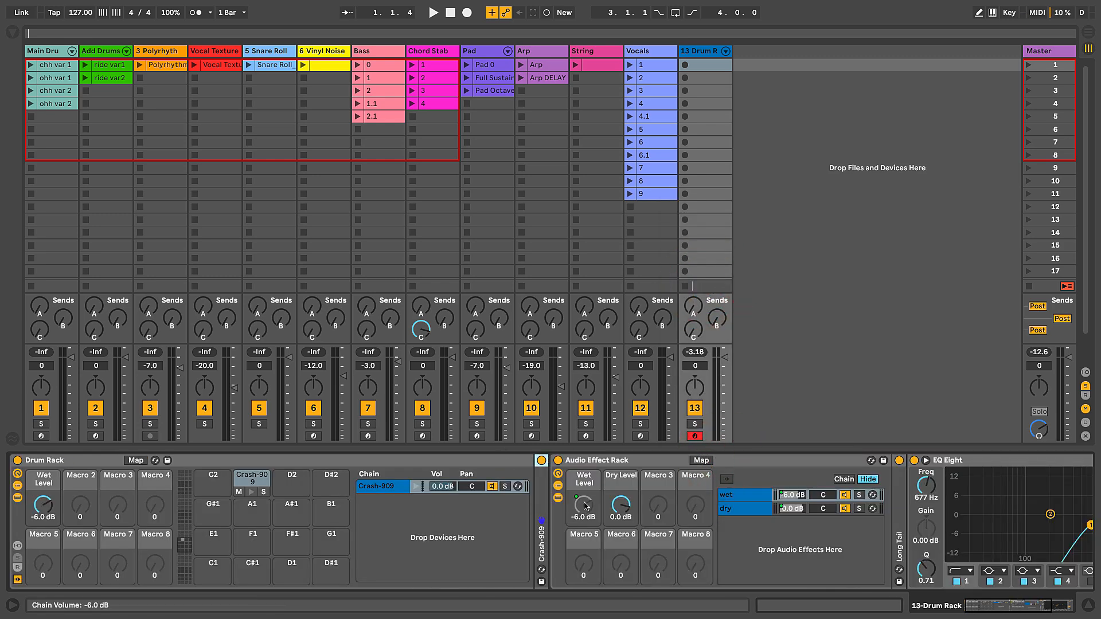
pyautogui.click(42, 505)
pyautogui.rightClick(632, 508)
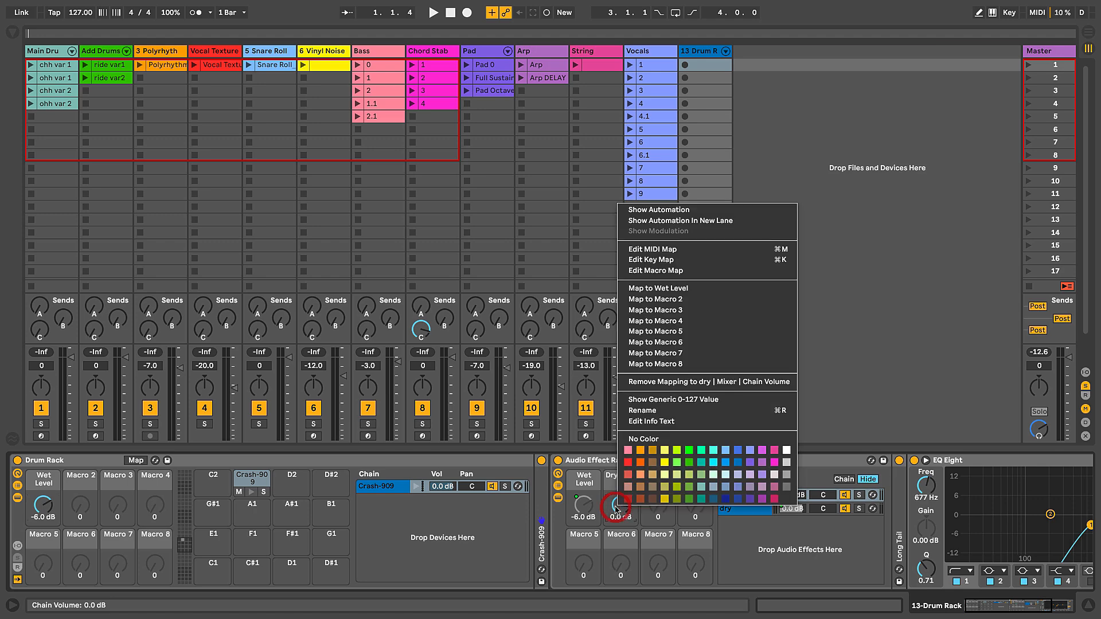
pyautogui.click(657, 300)
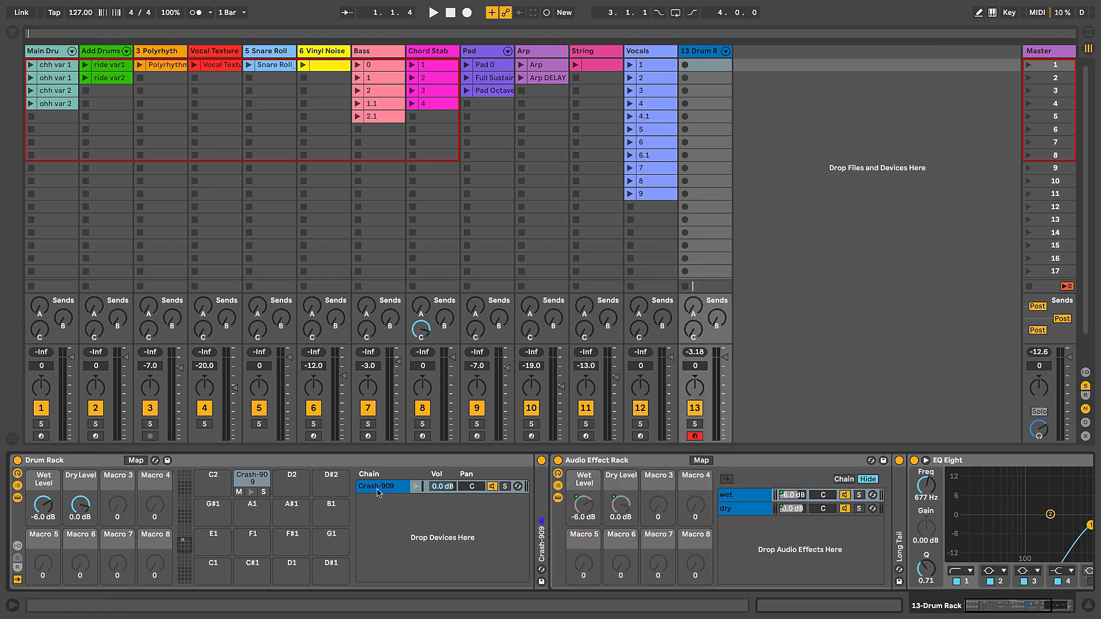
# Step: Hide the Audio Effect Rack's chain list and unfold the Crash-909 Simpler
pyautogui.click(558, 485)
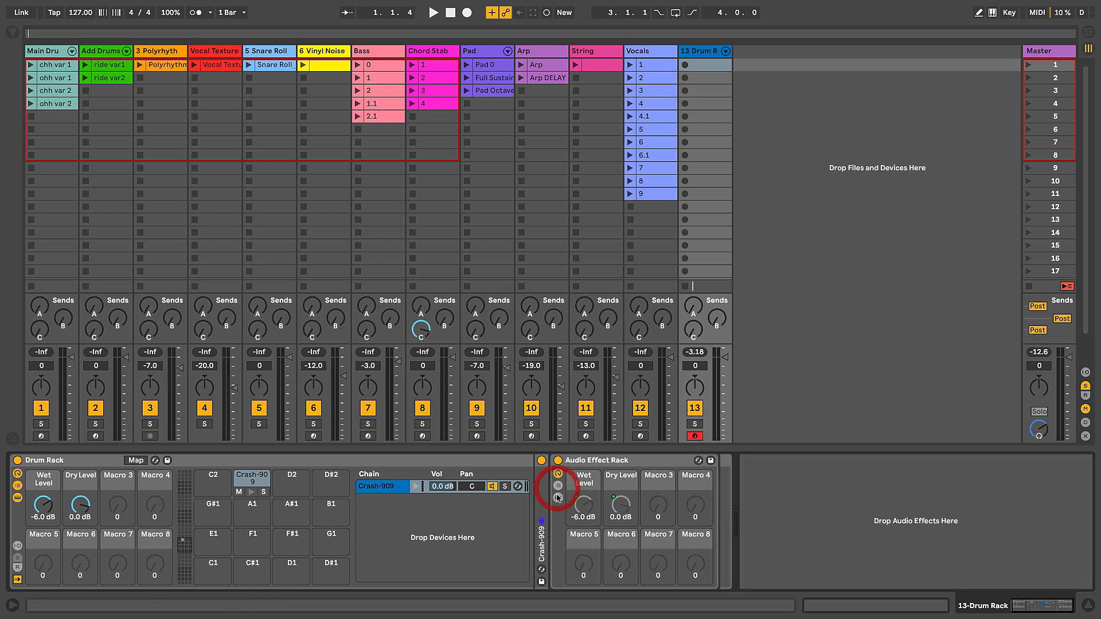
pyautogui.doubleClick(385, 486)
pyautogui.doubleClick(385, 486)
pyautogui.doubleClick(548, 490)
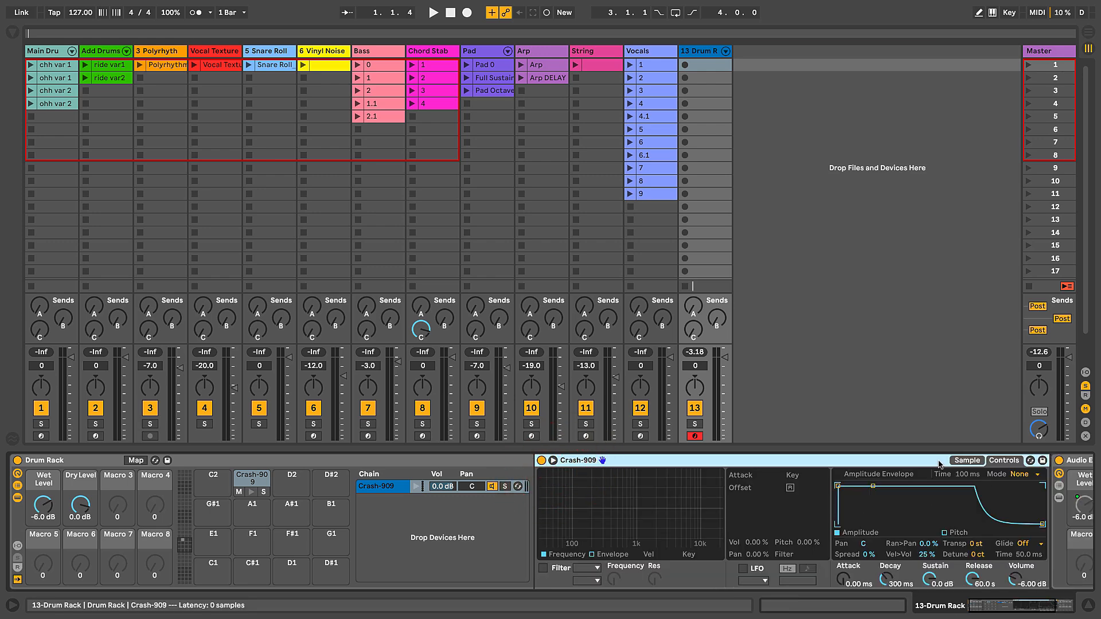
# Step: Map the Crash-909 Simpler's transpose parameter to the Drum Rack's Macro 3
pyautogui.click(975, 544)
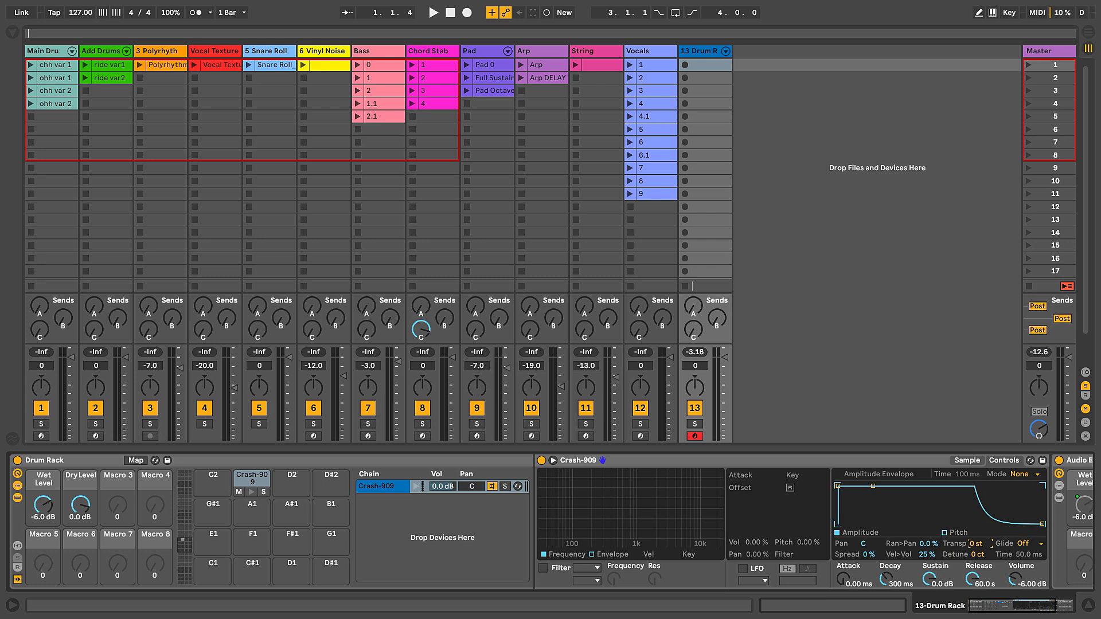
pyautogui.rightClick(976, 546)
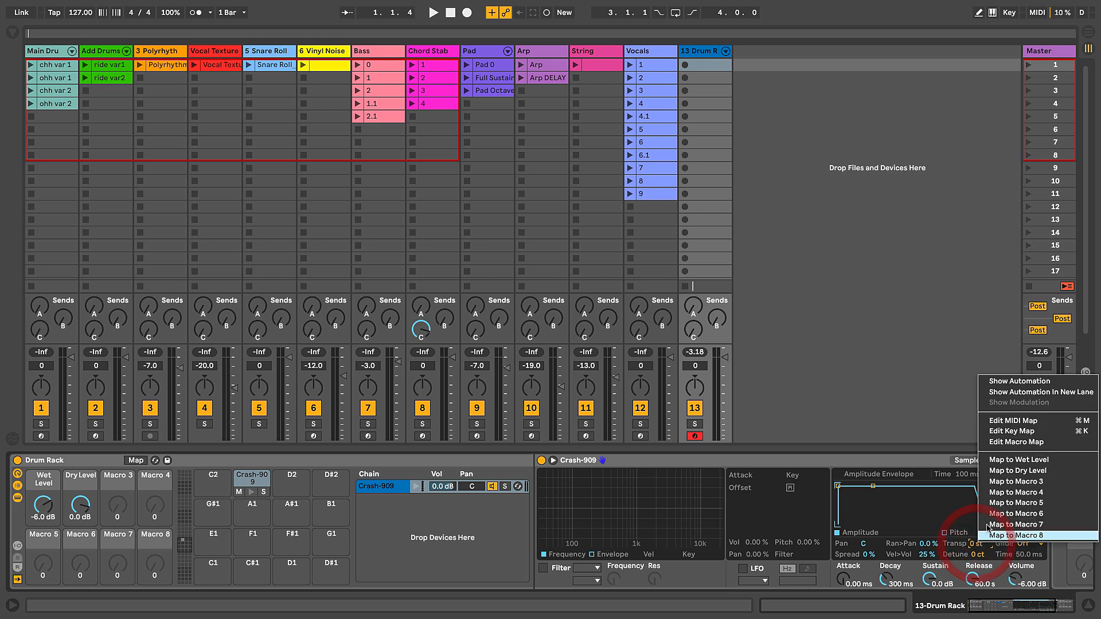
pyautogui.click(1011, 490)
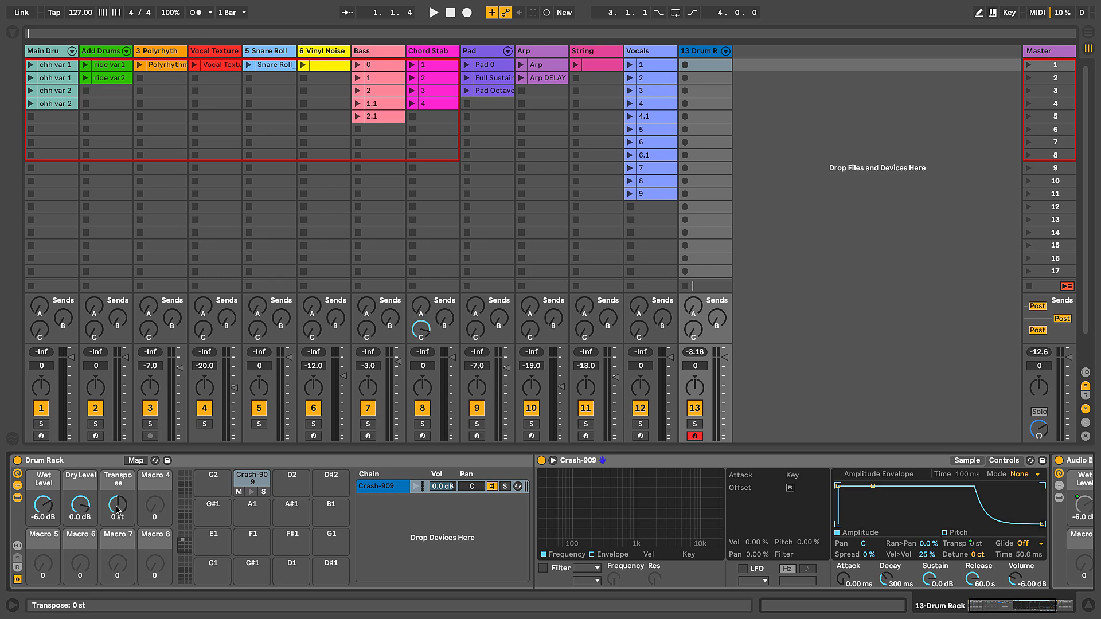
# Step: Audition the Crash-909 pad and try out the Drum Rack's Transpose macro
pyautogui.click(251, 493)
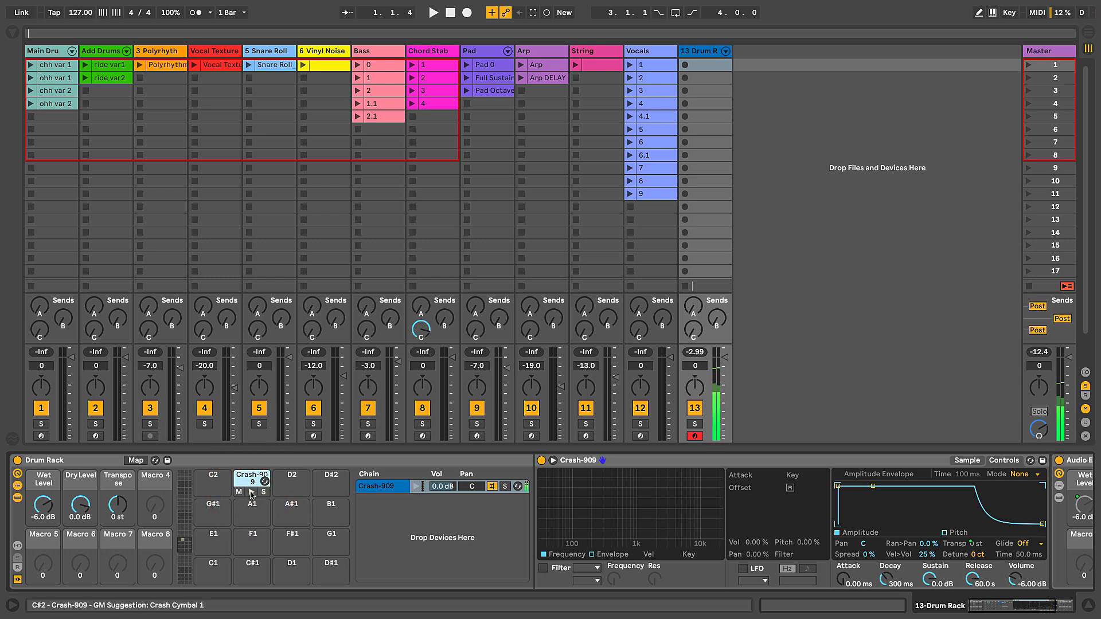
pyautogui.click(253, 493)
pyautogui.moveTo(118, 506)
pyautogui.mouseDown()
pyautogui.moveTo(117, 495)
pyautogui.moveTo(111, 507)
pyautogui.mouseUp()
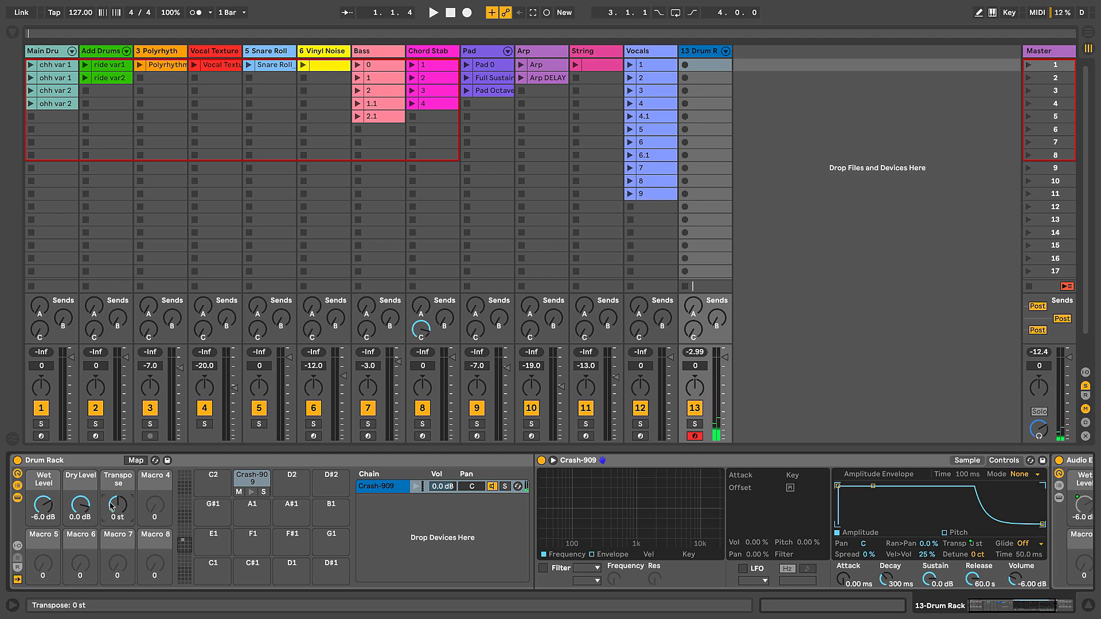
# Step: Hide the Drum Rack's chain list and devices, keeping only its macros and pads, and select the Drum Rack
pyautogui.click(18, 486)
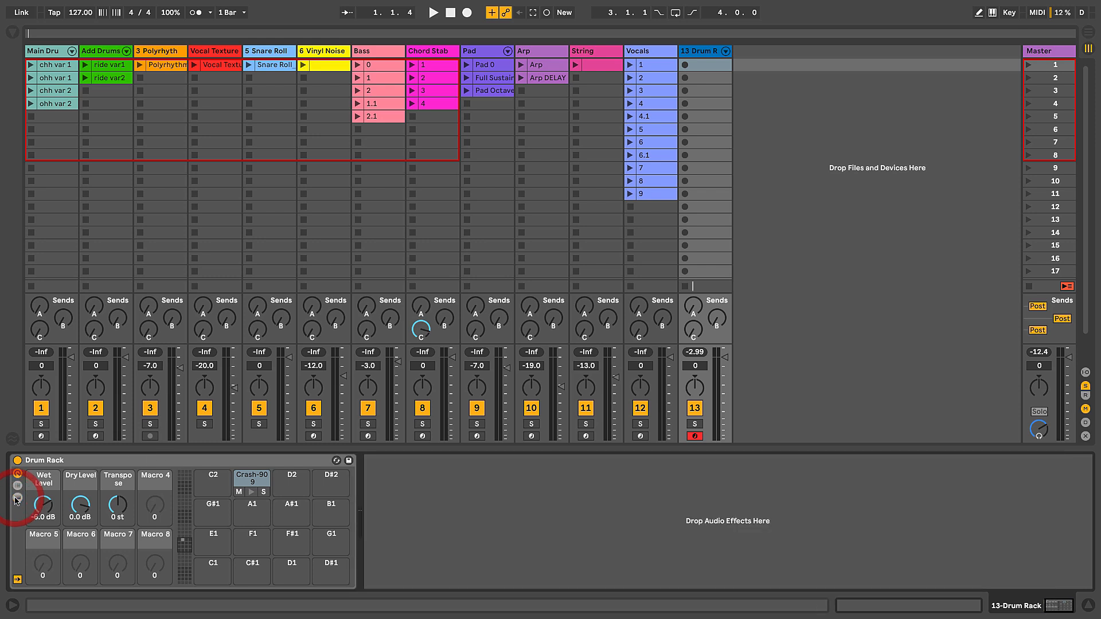
pyautogui.click(69, 459)
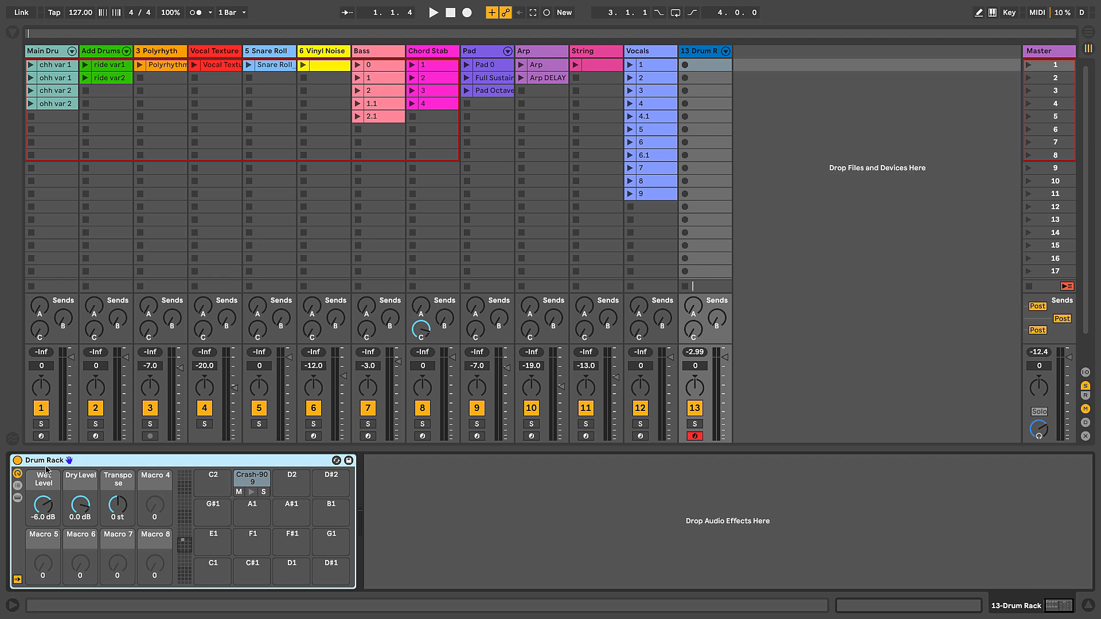
pyautogui.moveTo(118, 504)
pyautogui.mouseDown()
pyautogui.moveTo(117, 516)
pyautogui.moveTo(117, 505)
pyautogui.mouseUp()
pyautogui.click(76, 503)
pyautogui.click(113, 457)
# Step: Launch scene 1 and create an empty MIDI clip in the first slot of the Drum Rack track
pyautogui.click(707, 69)
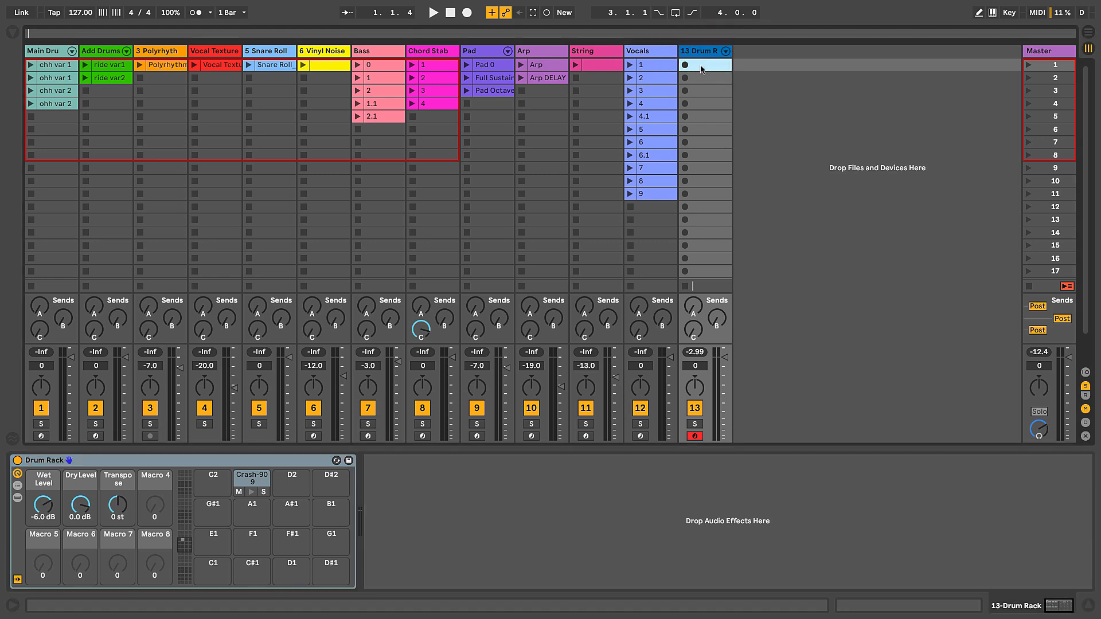
pyautogui.click(1029, 65)
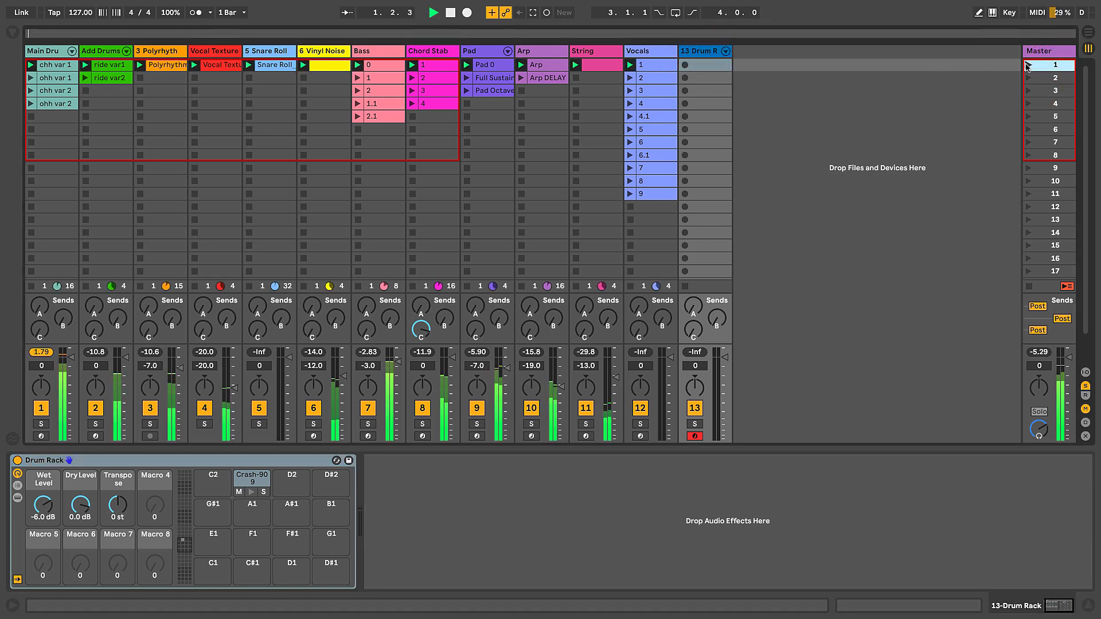
pyautogui.doubleClick(707, 67)
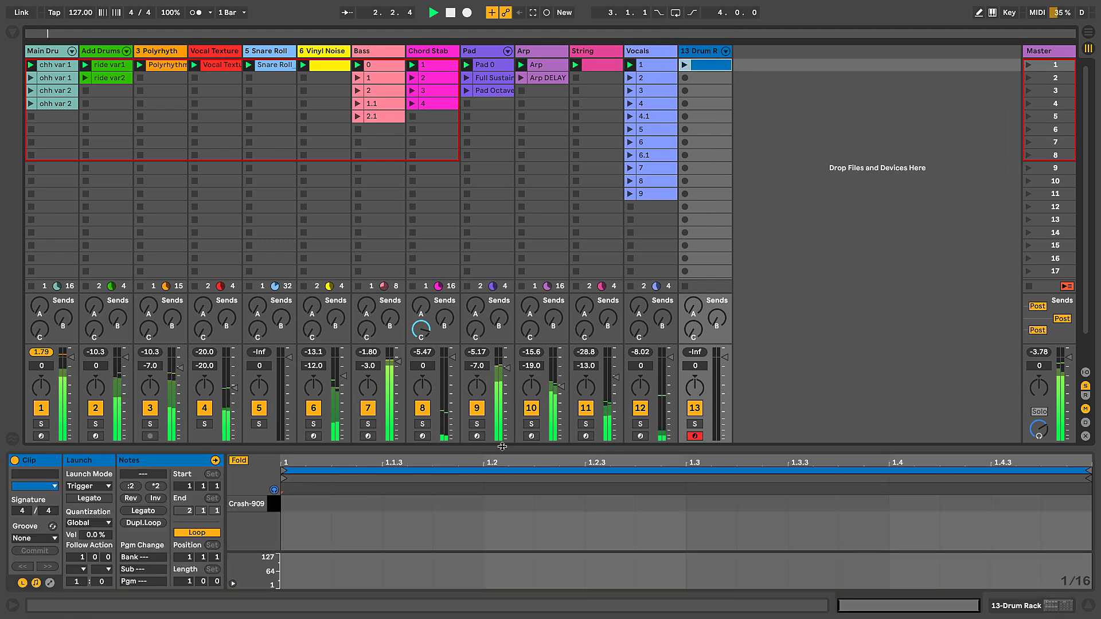
# Step: Add a Crash-909 note at 1.1.1 in an enlarged clip editor and turn off the clip's loop
pyautogui.moveTo(500, 449); pyautogui.dragTo(500, 420)
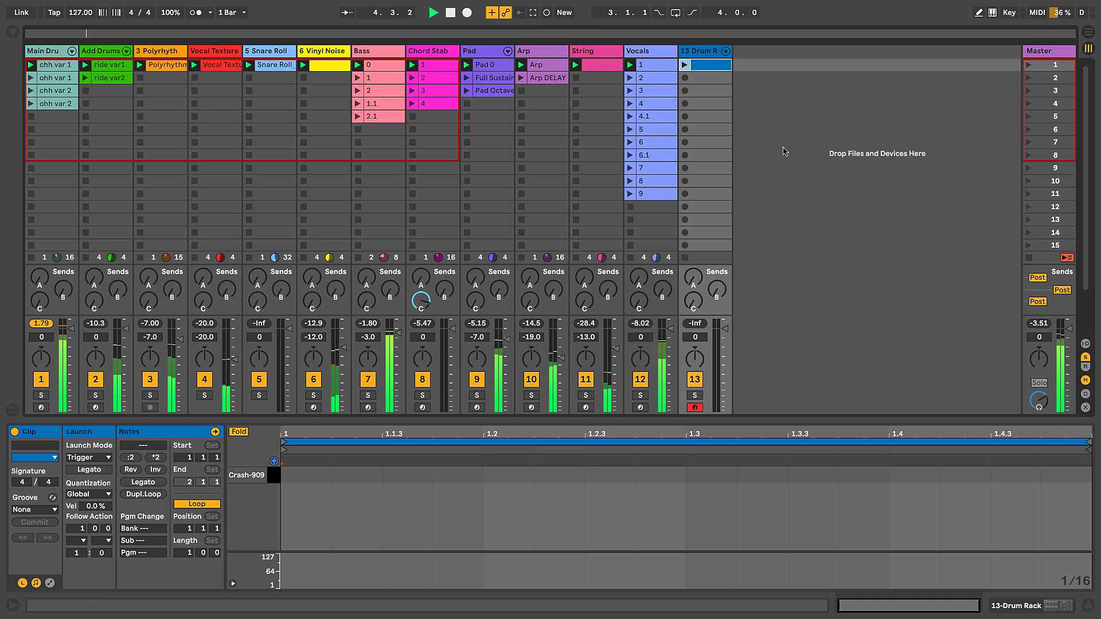
pyautogui.doubleClick(313, 476)
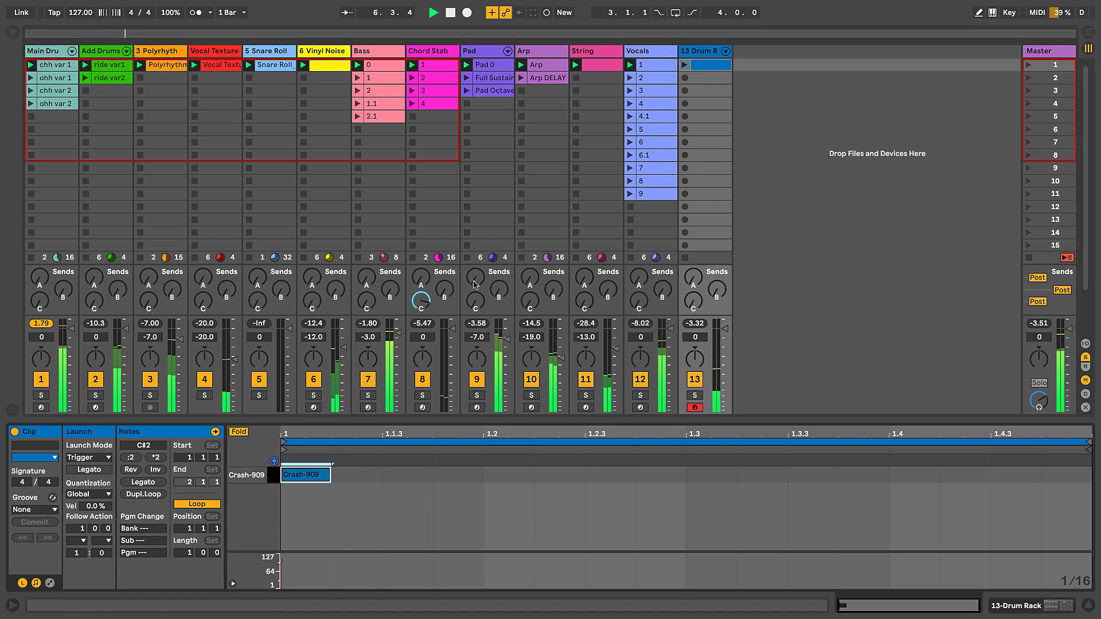
pyautogui.click(196, 504)
# Step: Launch the crash clip twice to hear it over the playing scene
pyautogui.click(684, 65)
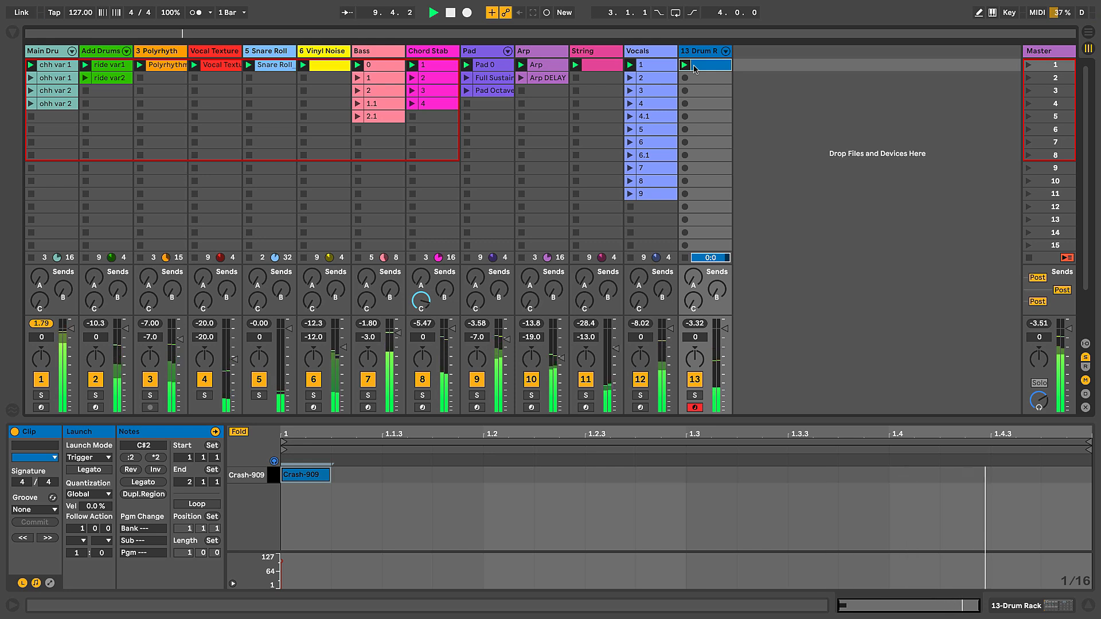
pyautogui.click(686, 66)
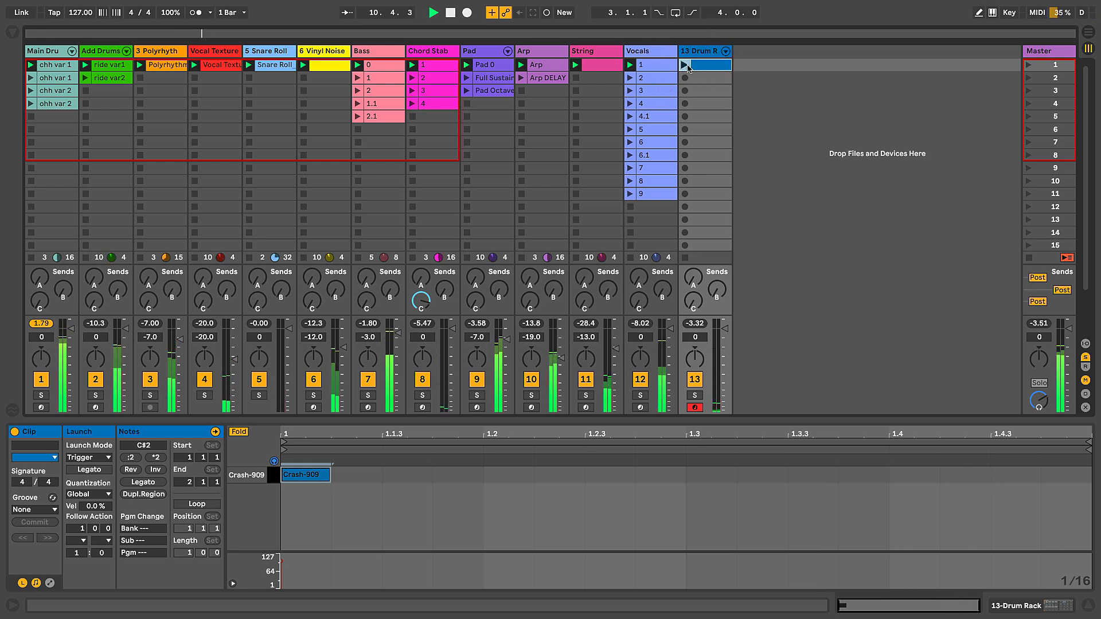
# Step: Launch the crash clip again, then duplicate it into the second slot of the Drum Rack track
pyautogui.click(687, 66)
pyautogui.click(706, 66)
pyautogui.press('super+d')
pyautogui.click(705, 79)
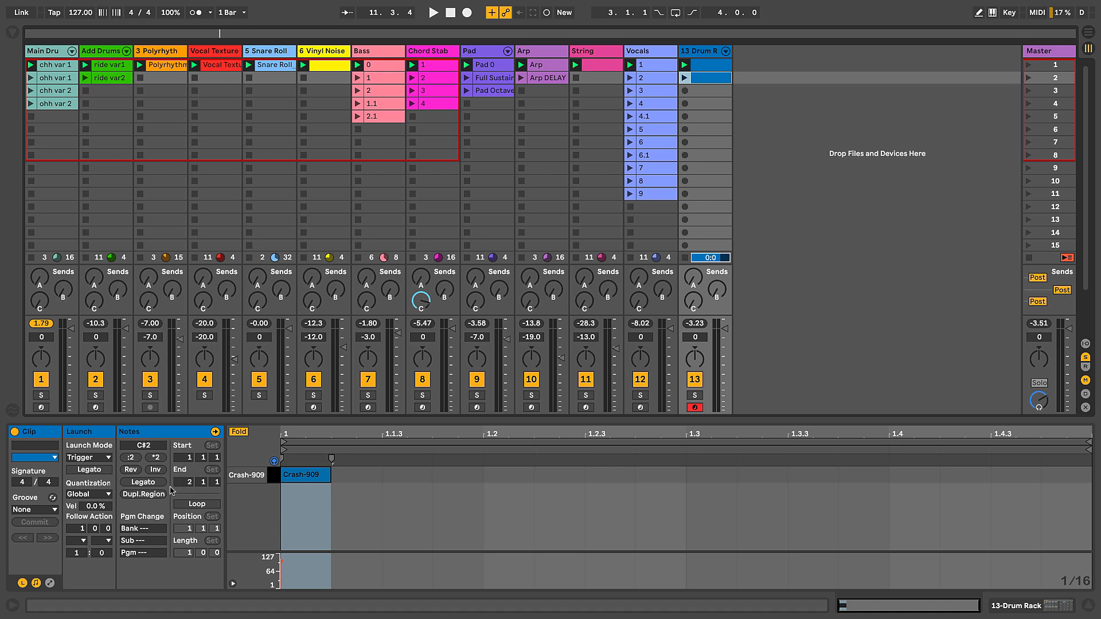
# Step: Set the end of the duplicated crash clip to 4.1.1
pyautogui.click(35, 583)
pyautogui.click(36, 583)
pyautogui.click(36, 583)
pyautogui.click(36, 583)
pyautogui.moveTo(179, 485); pyautogui.dragTo(180, 472)
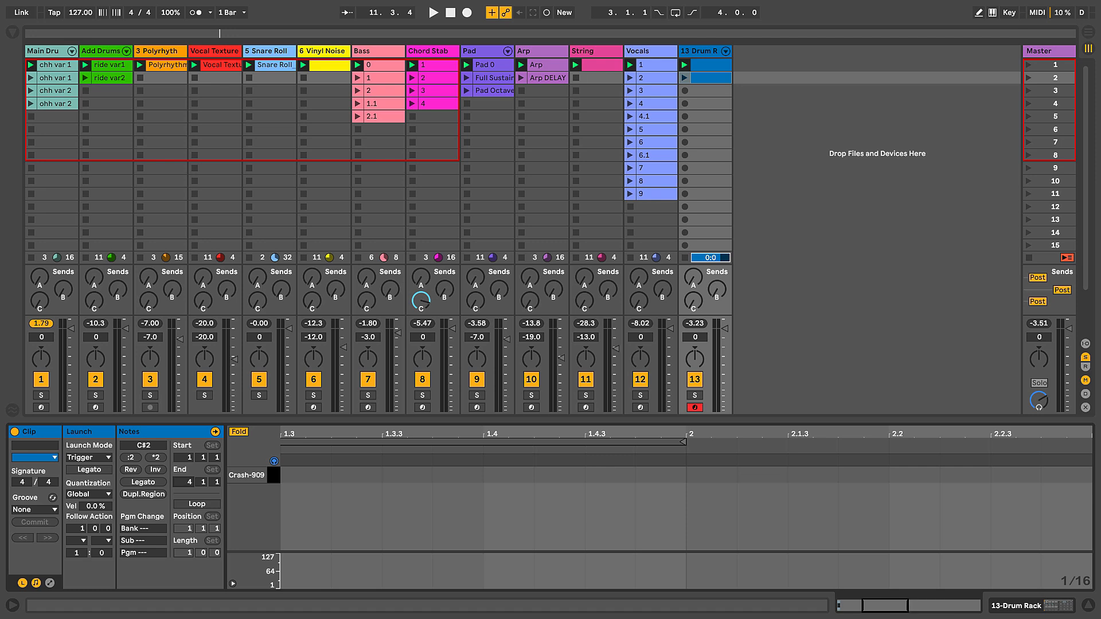
# Step: Draw a Crash-909 note at 1.3.1 in the second crash clip and launch the clip to hear it
pyautogui.click(708, 81)
pyautogui.scroll(-1, 694, 89)
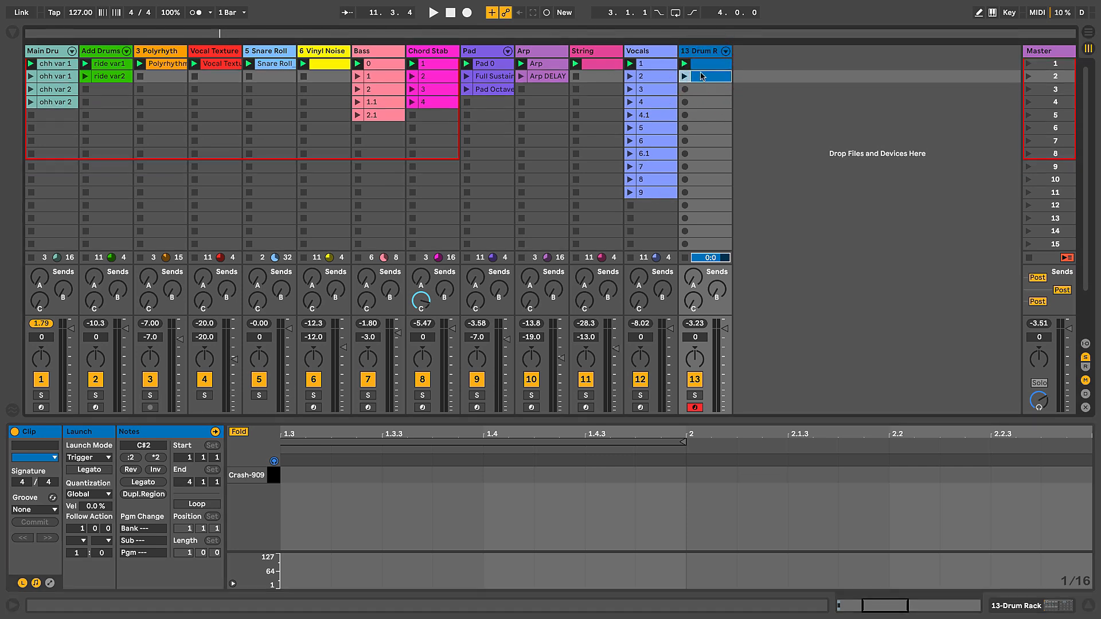
pyautogui.press('b')
pyautogui.moveTo(600, 434); pyautogui.dragTo(600, 401)
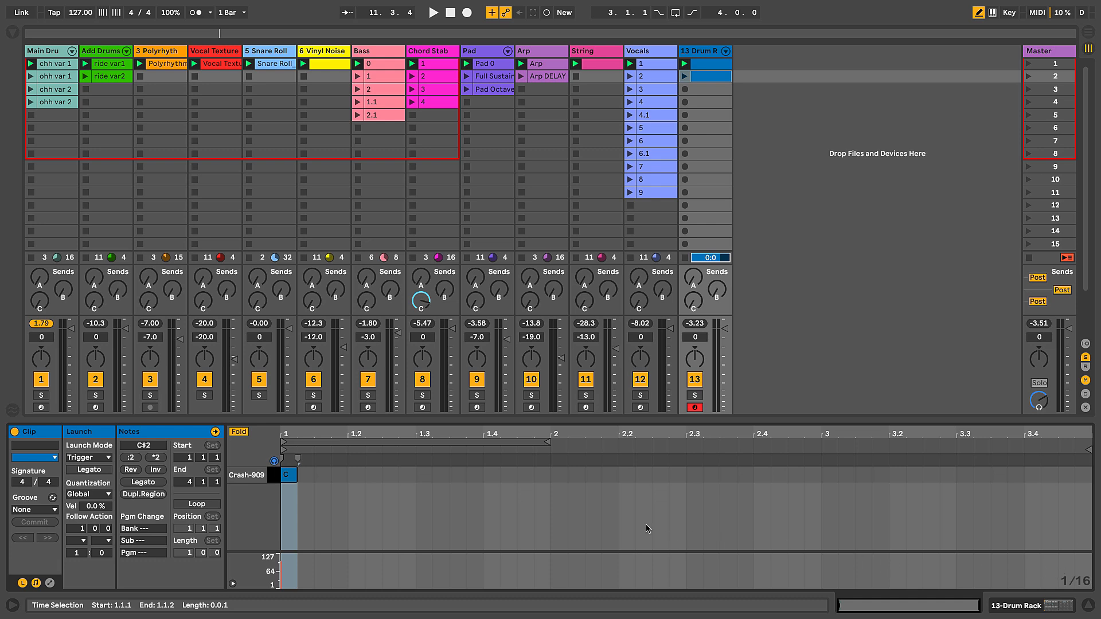
pyautogui.click(423, 475)
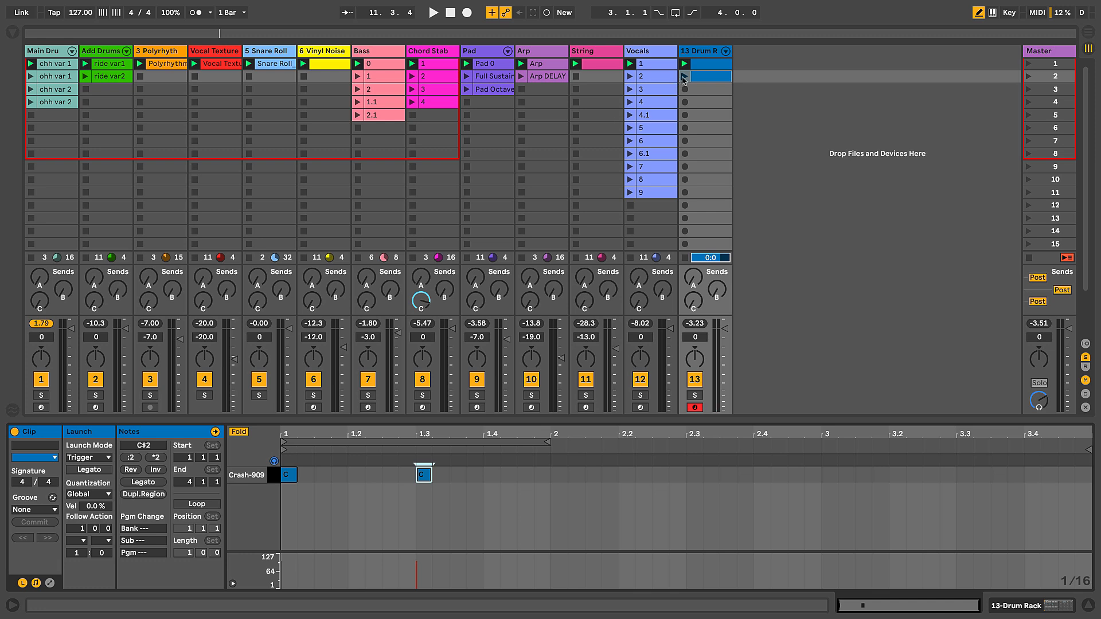
pyautogui.click(684, 77)
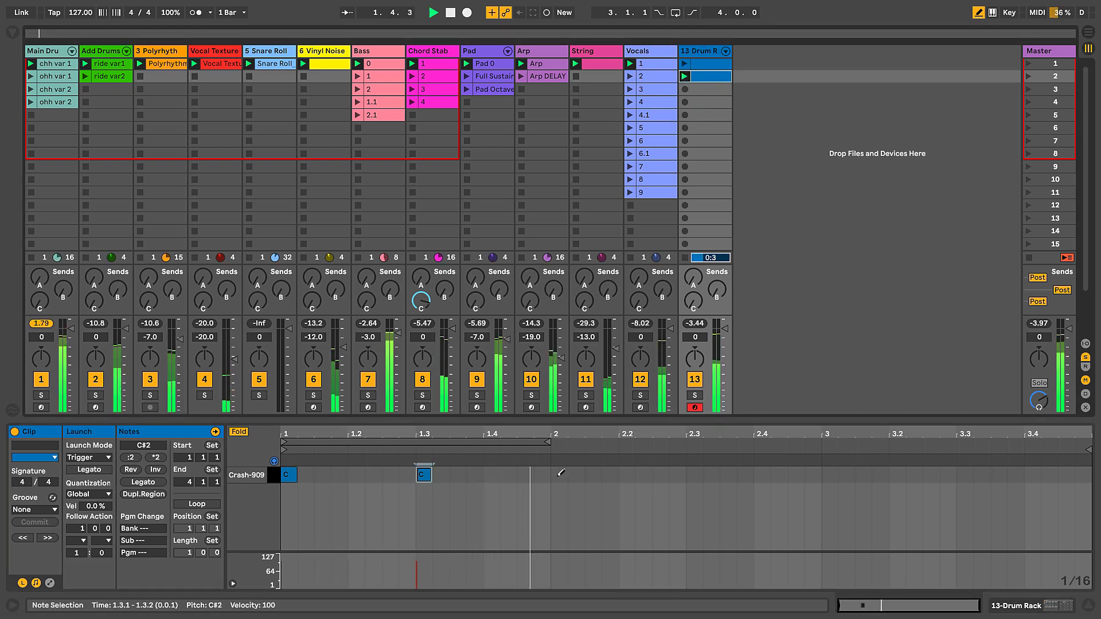
# Step: Draw more Crash-909 notes at 2.1.1, 2.2.1, 2.3.1, 2.4.1 and 3.1.1 in the second clip and stop playback
pyautogui.click(559, 473)
pyautogui.press('space')
pyautogui.click(626, 475)
pyautogui.click(693, 475)
pyautogui.click(762, 474)
pyautogui.click(829, 474)
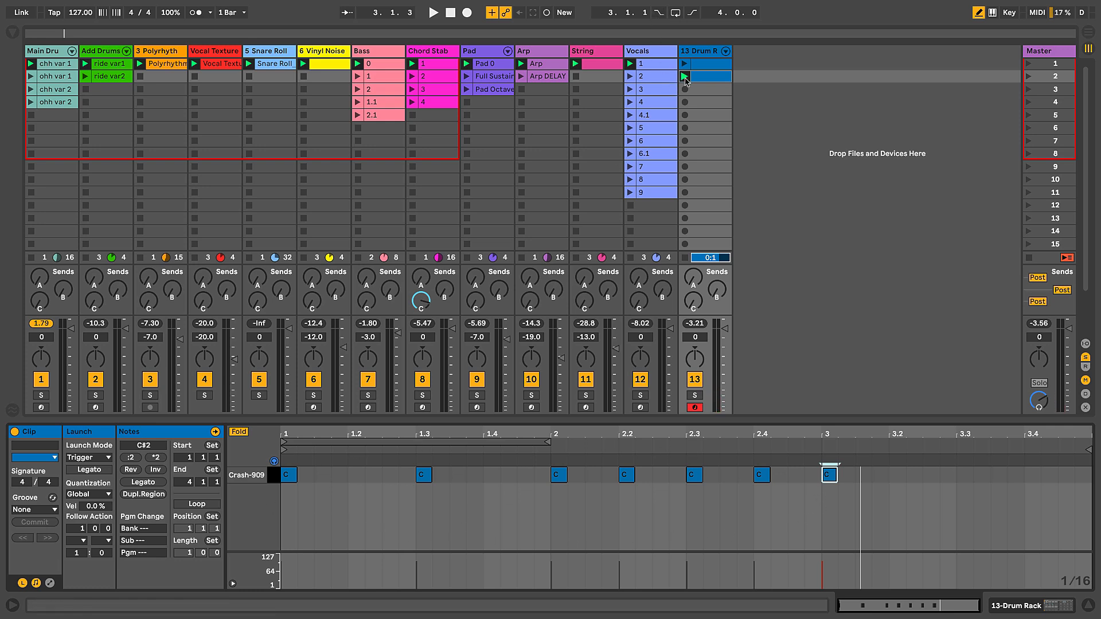
# Step: Launch the second crash clip to hear its pattern, then duplicate it into the third slot
pyautogui.click(686, 76)
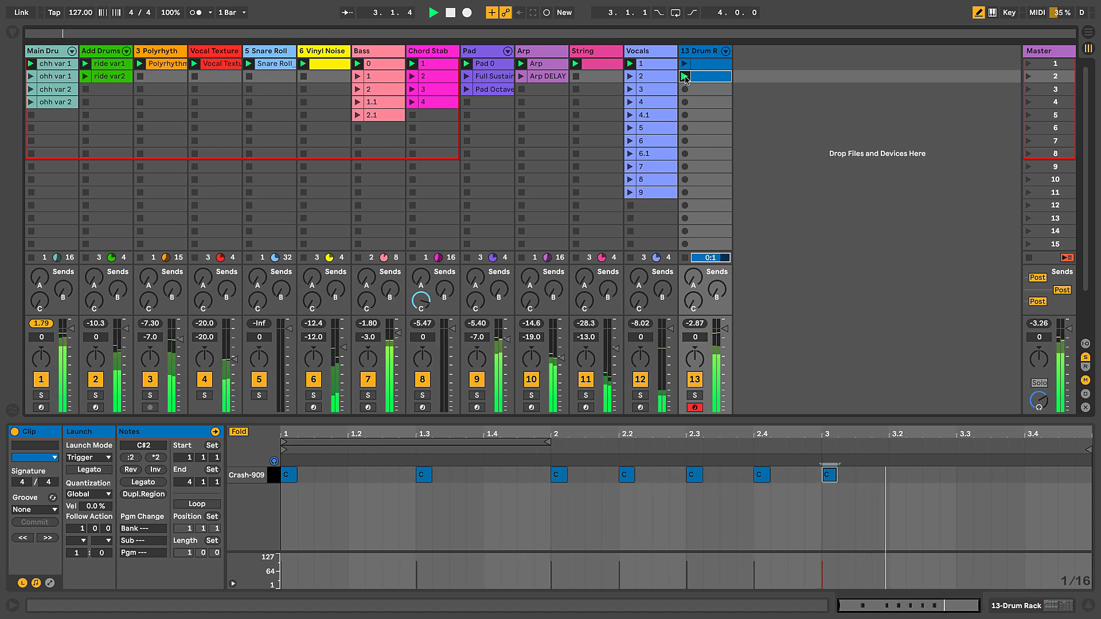
pyautogui.press('space')
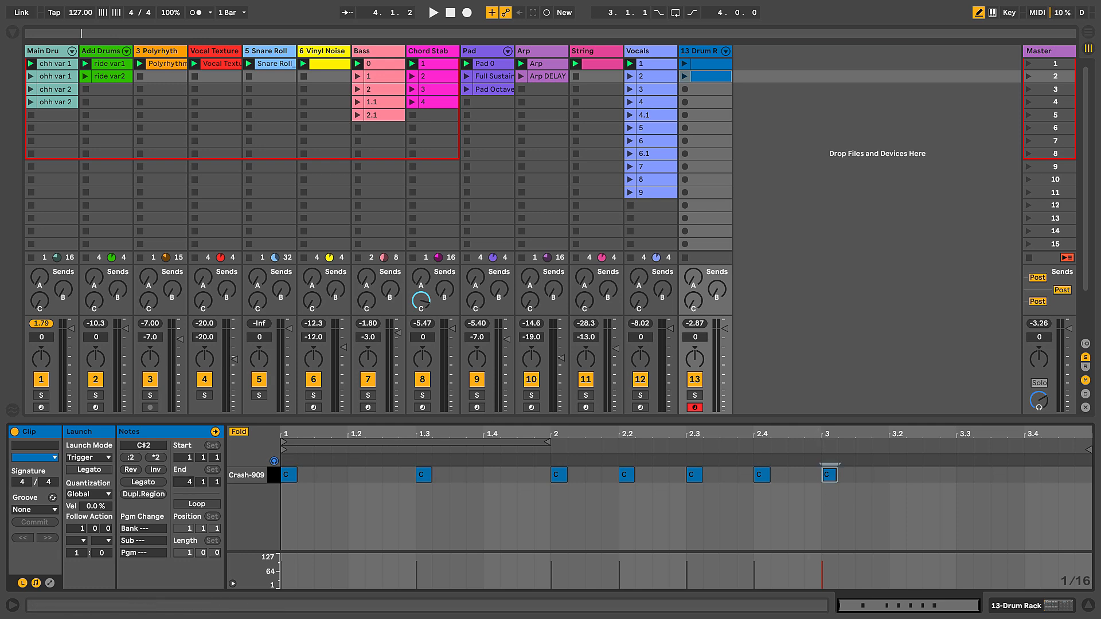
pyautogui.moveTo(187, 482); pyautogui.dragTo(187, 482)
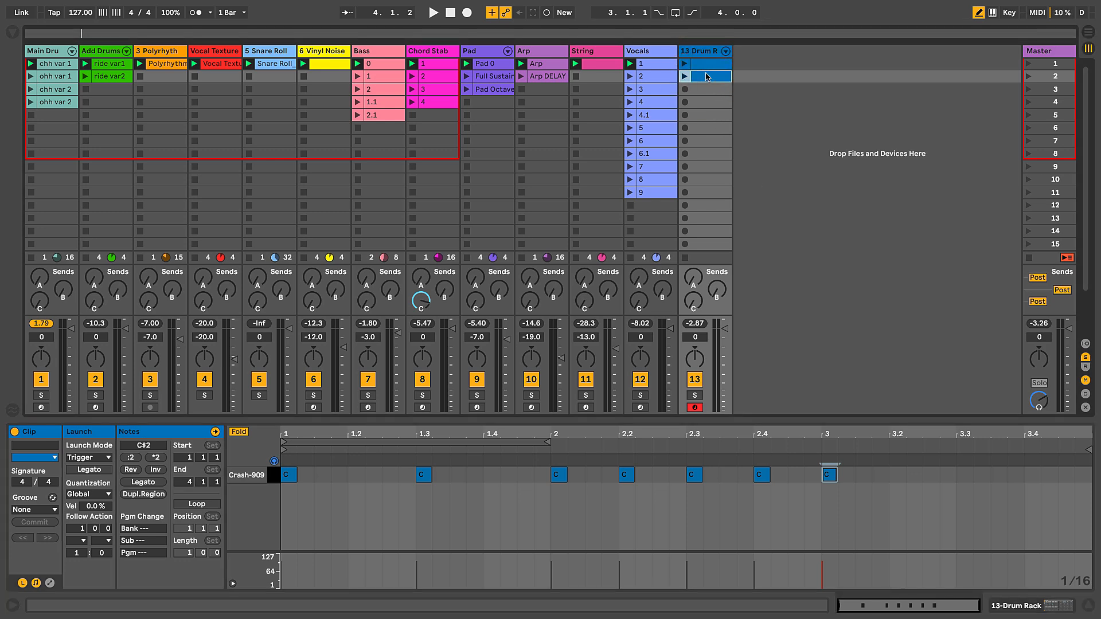
pyautogui.hotkey('ctrl', 'd')
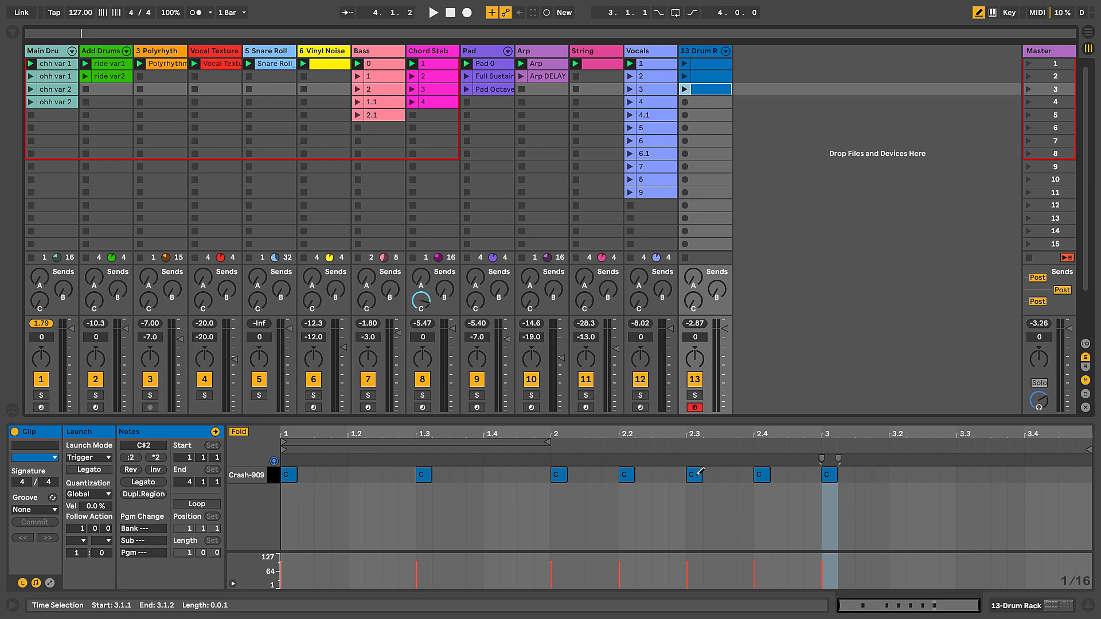
# Step: Delete the third clip's notes at 1.1.1, 1.3.1, 2.1.1, 2.2.1 and 2.3.1, and launch the clip to hear it
pyautogui.click(695, 474)
pyautogui.click(626, 473)
pyautogui.click(558, 473)
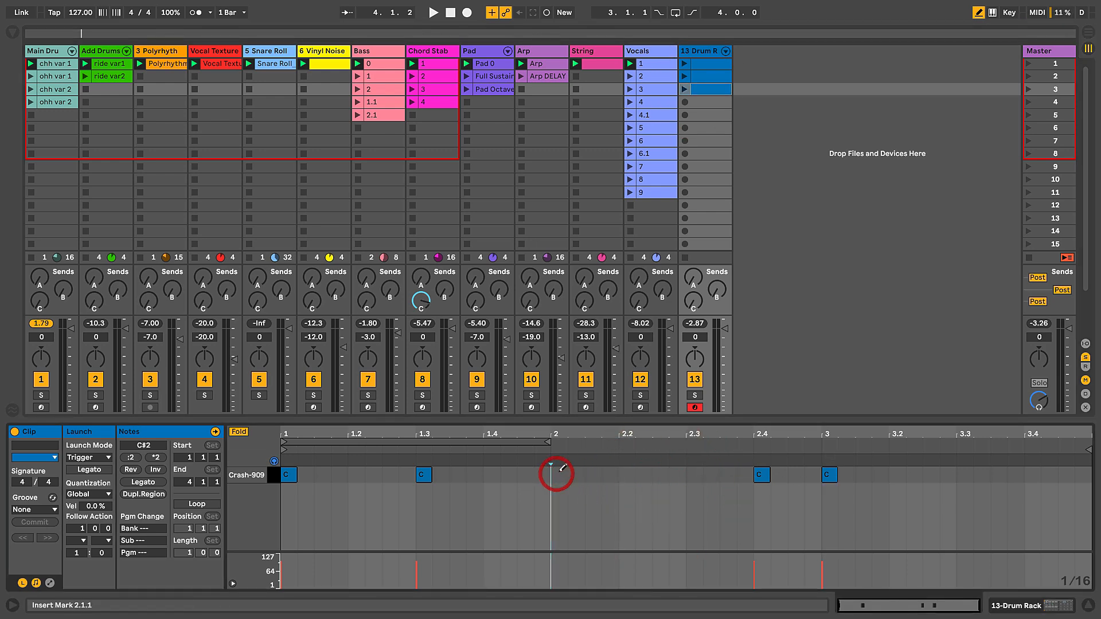
pyautogui.click(423, 474)
pyautogui.click(289, 474)
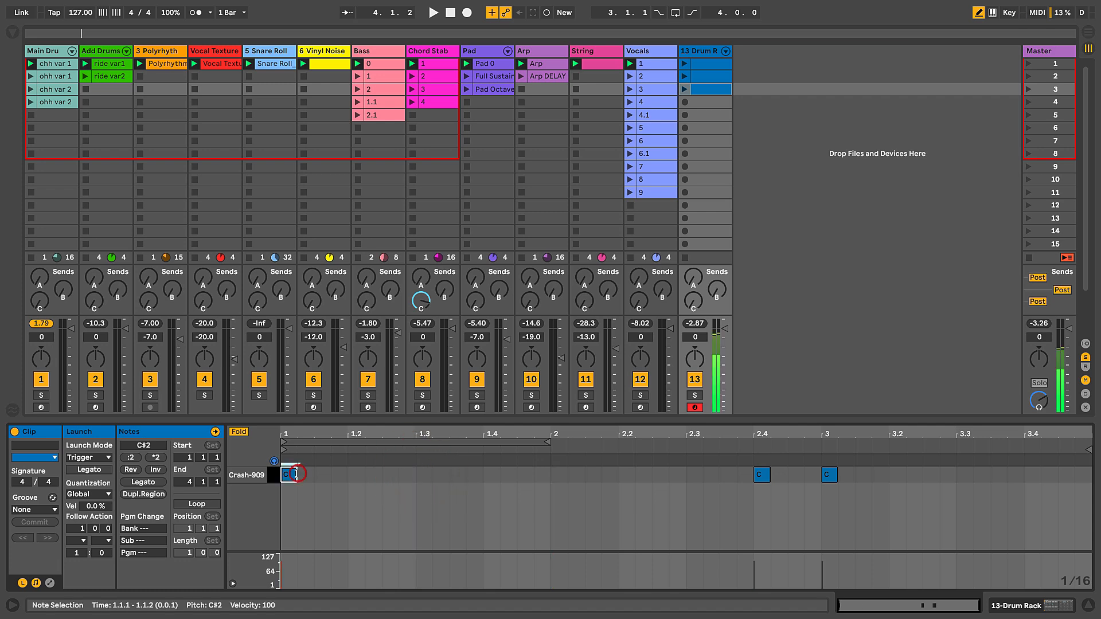
pyautogui.click(289, 474)
pyautogui.click(684, 89)
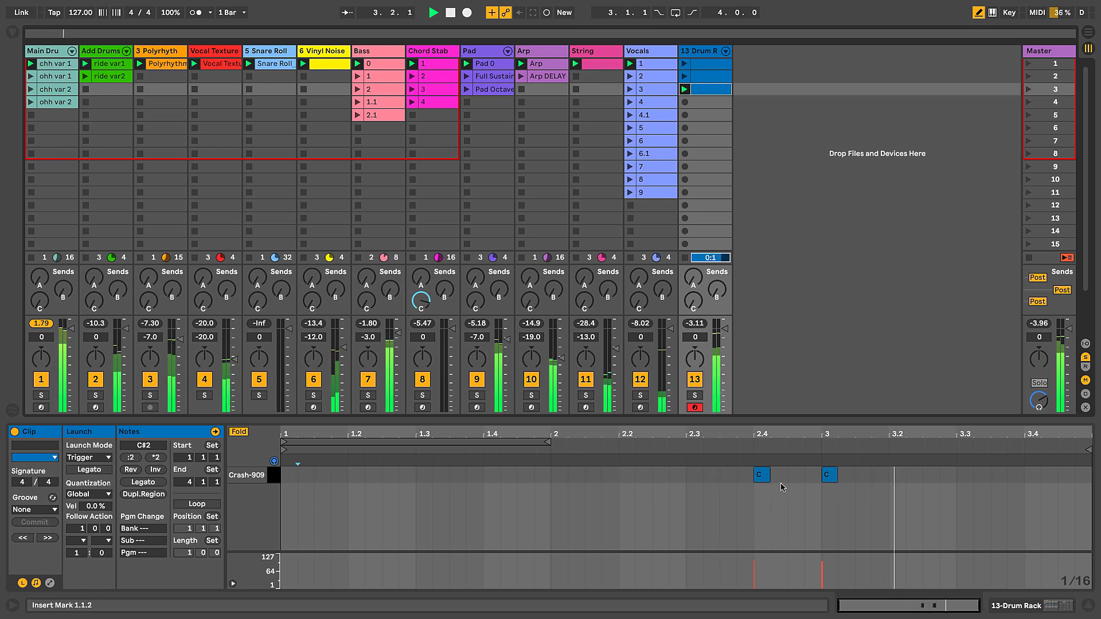
pyautogui.press('space')
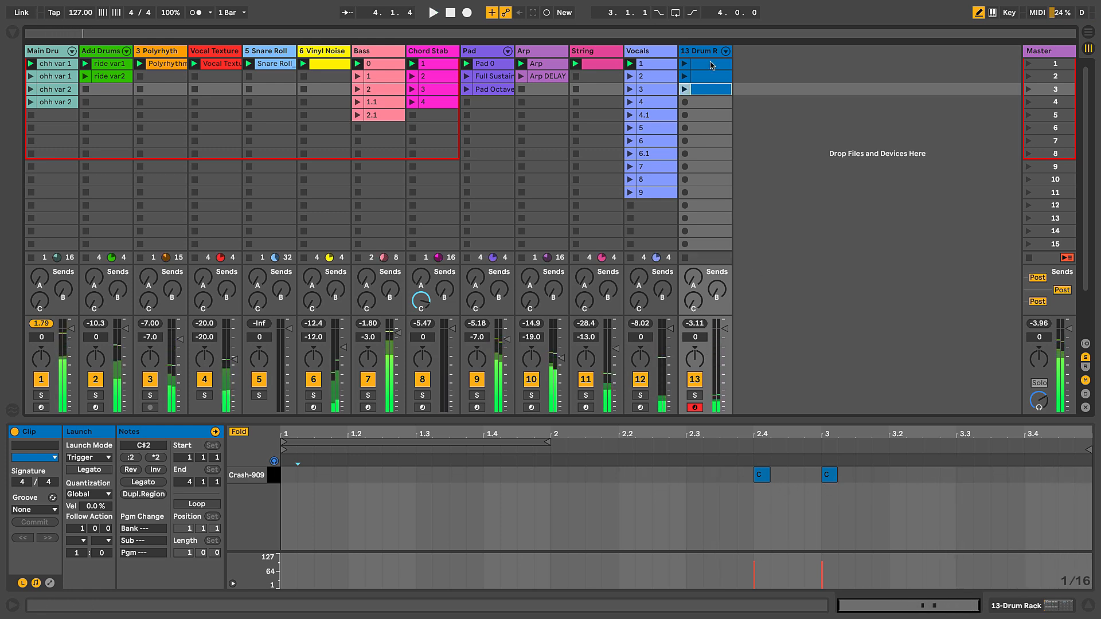
# Step: Rename the three crash clips 1, 2 and 3 in slot order
pyautogui.click(709, 65)
pyautogui.hotkey('ctrl', 'r')
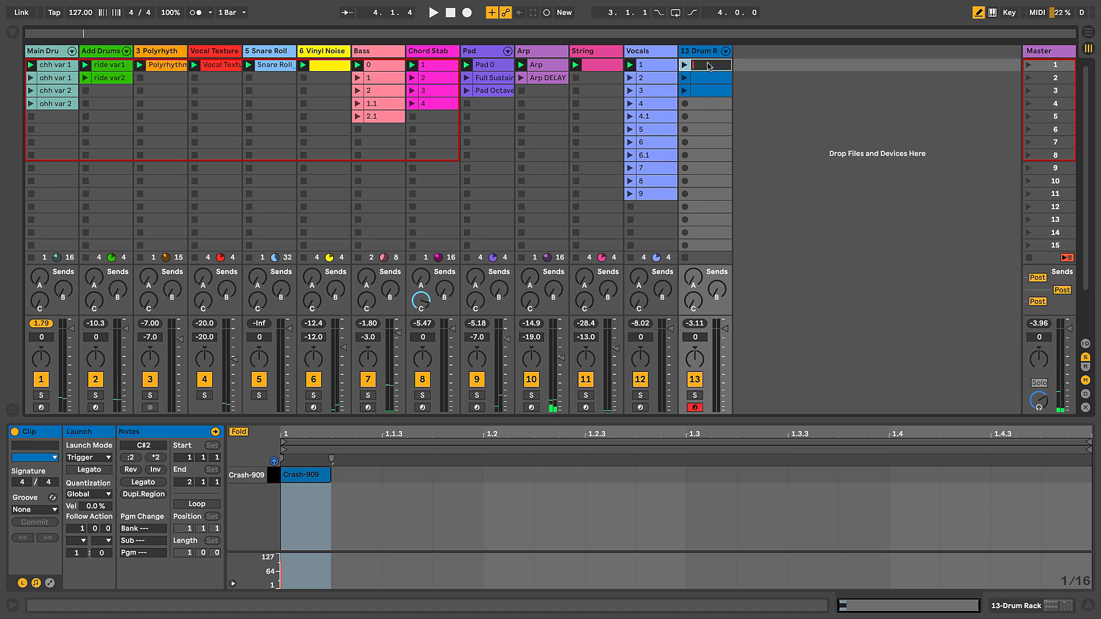
pyautogui.write('1')
pyautogui.press('Return')
pyautogui.click(709, 78)
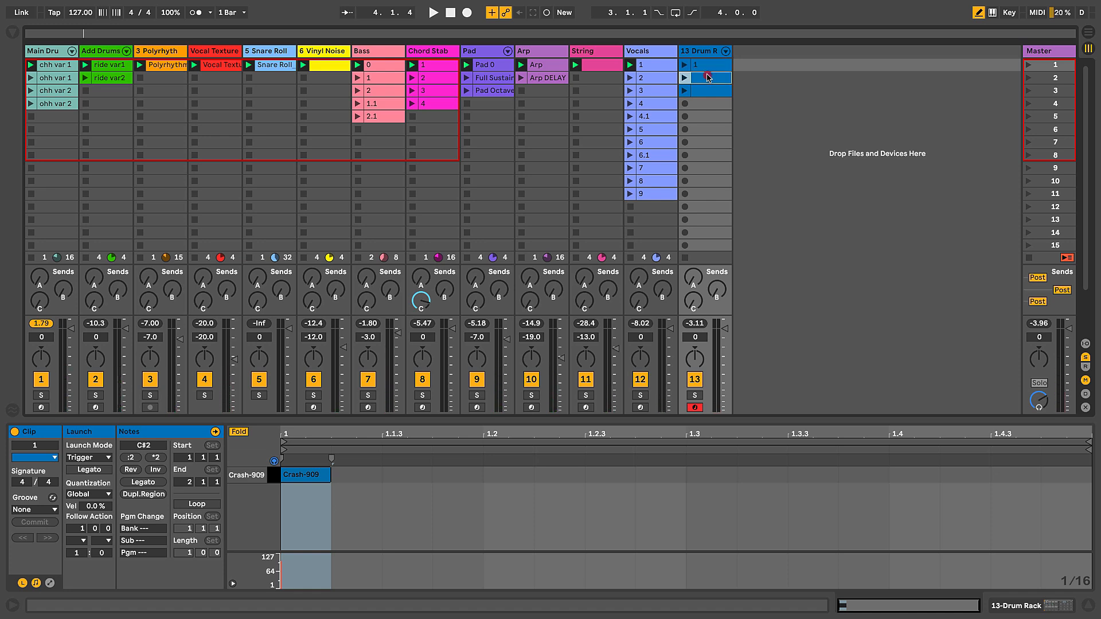
pyautogui.hotkey('ctrl', 'r')
pyautogui.write('2')
pyautogui.press('Return')
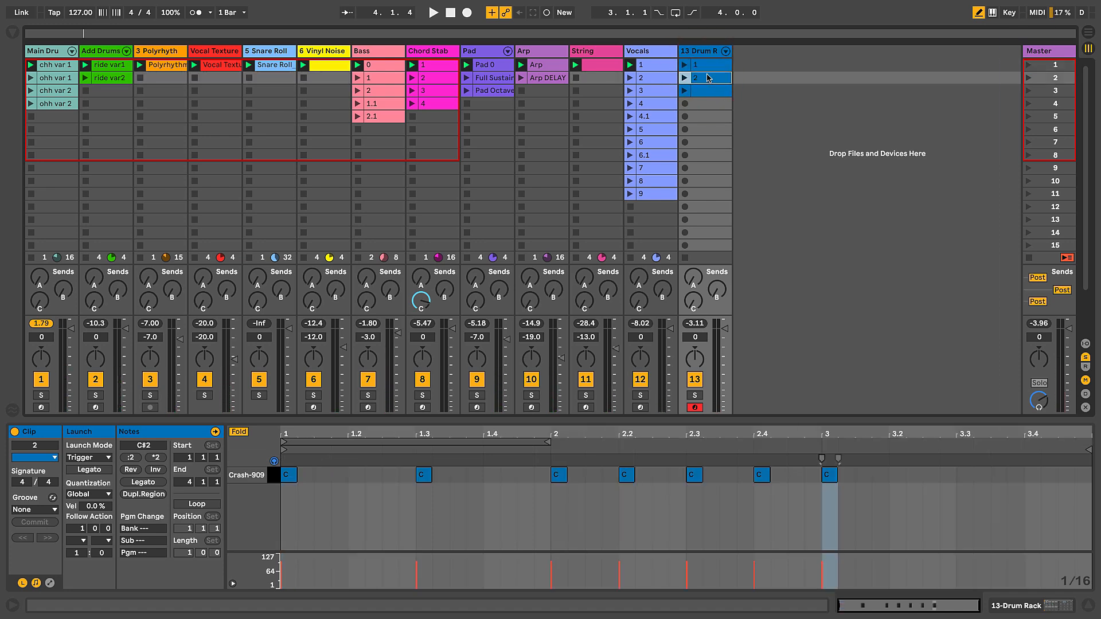
pyautogui.click(709, 91)
pyautogui.hotkey('ctrl', 'r')
pyautogui.write('3')
pyautogui.press('Return')
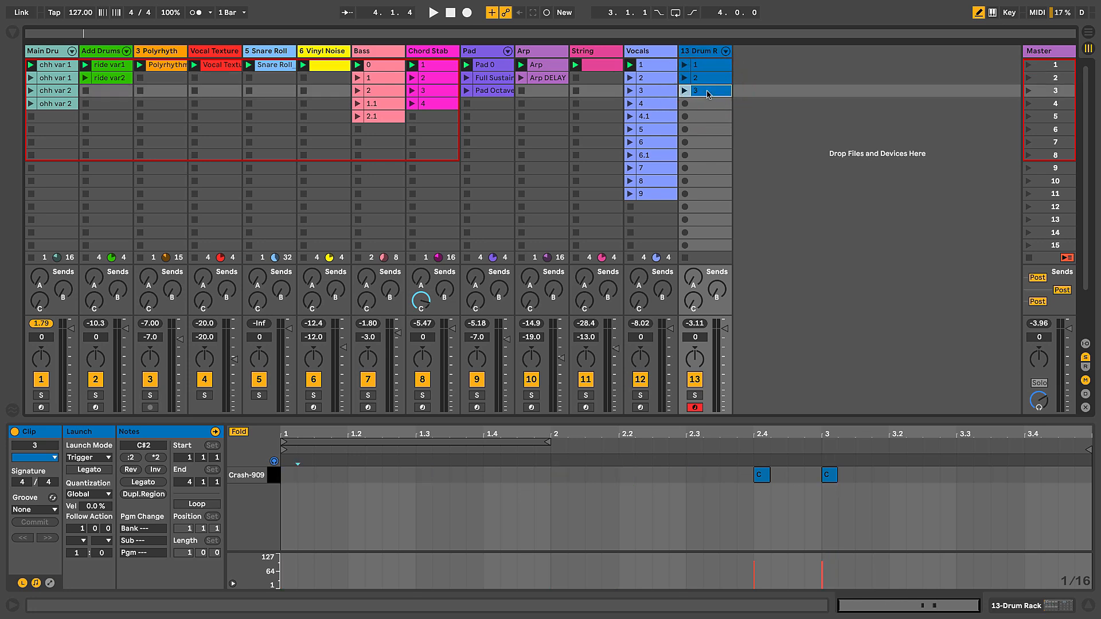
# Step: Show the browser and expand the FX folder inside Sonic Academy_HTM LoFi House
pyautogui.click(711, 53)
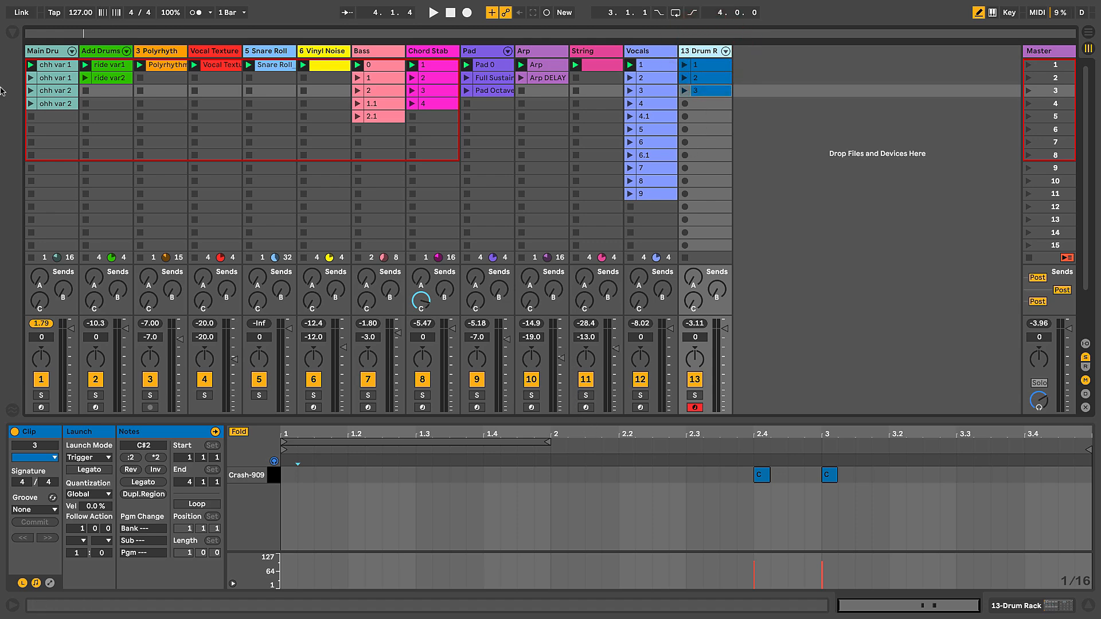
pyautogui.click(11, 34)
pyautogui.scroll(-6, 190, 287)
pyautogui.scroll(-3, 60, 331)
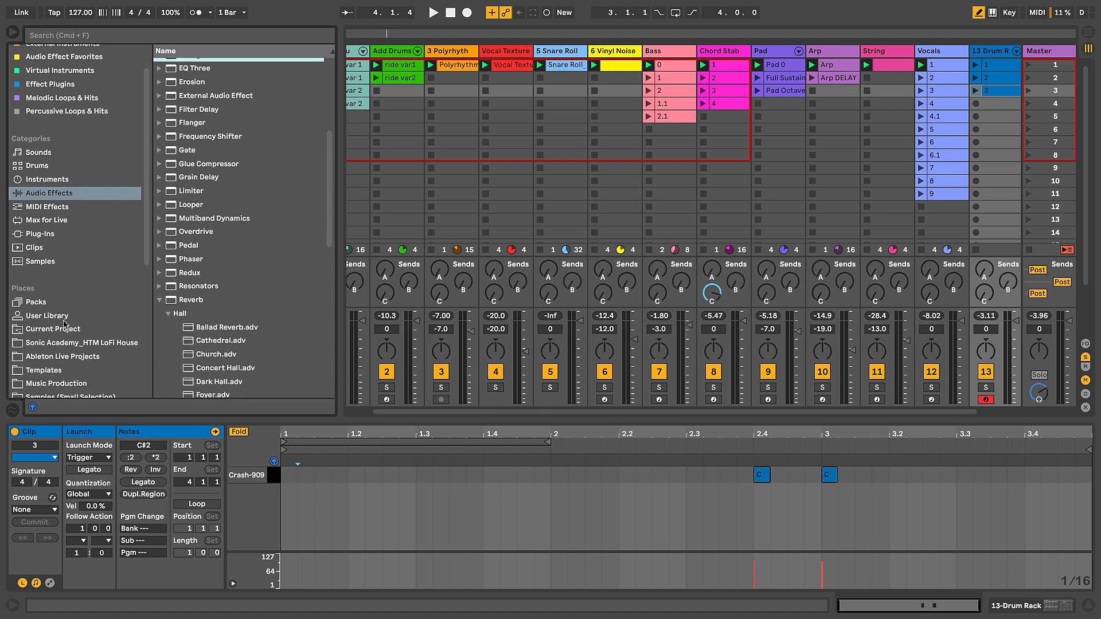
pyautogui.click(58, 332)
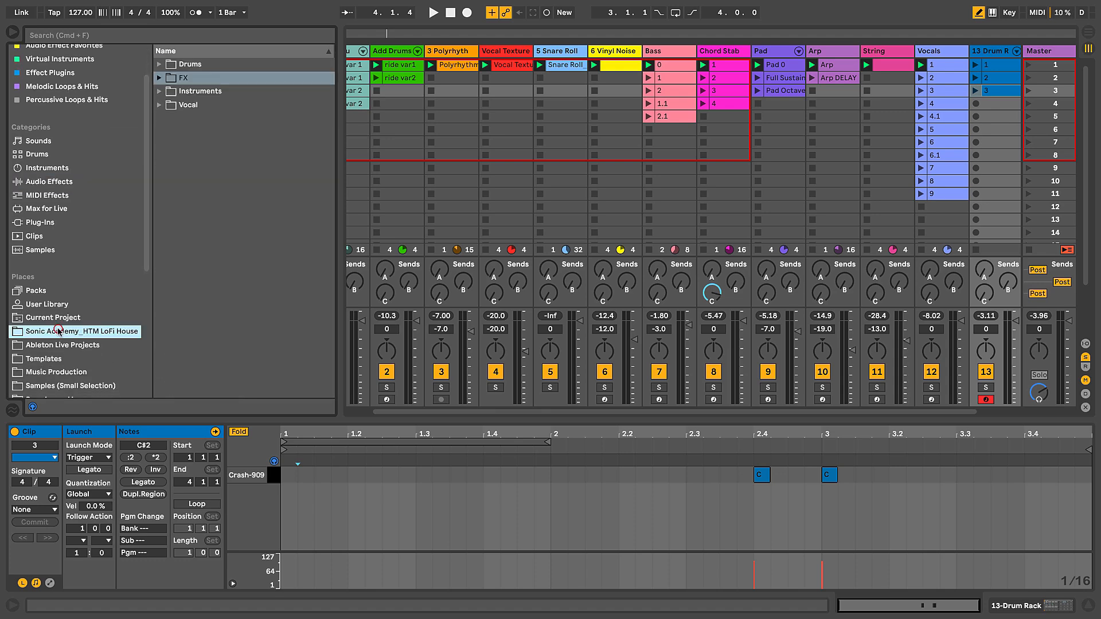
pyautogui.click(158, 81)
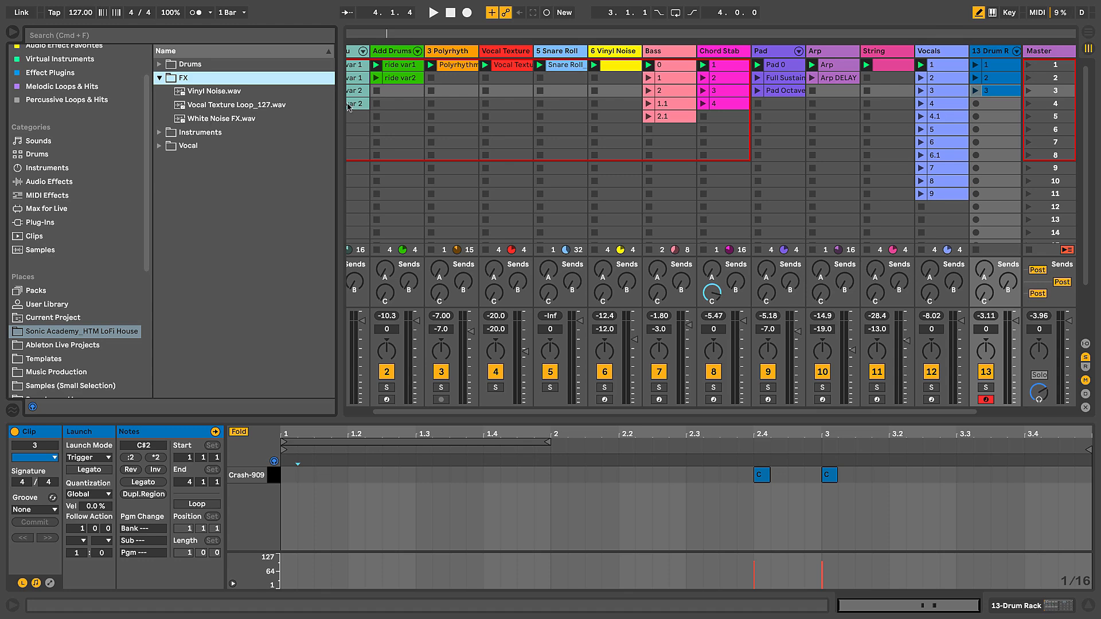
# Step: Add White Noise FX.wav as the first clip of a new audio track after the Drum Rack and hide the browser
pyautogui.moveTo(340, 104); pyautogui.dragTo(299, 103)
pyautogui.hscroll(1, 538, 127)
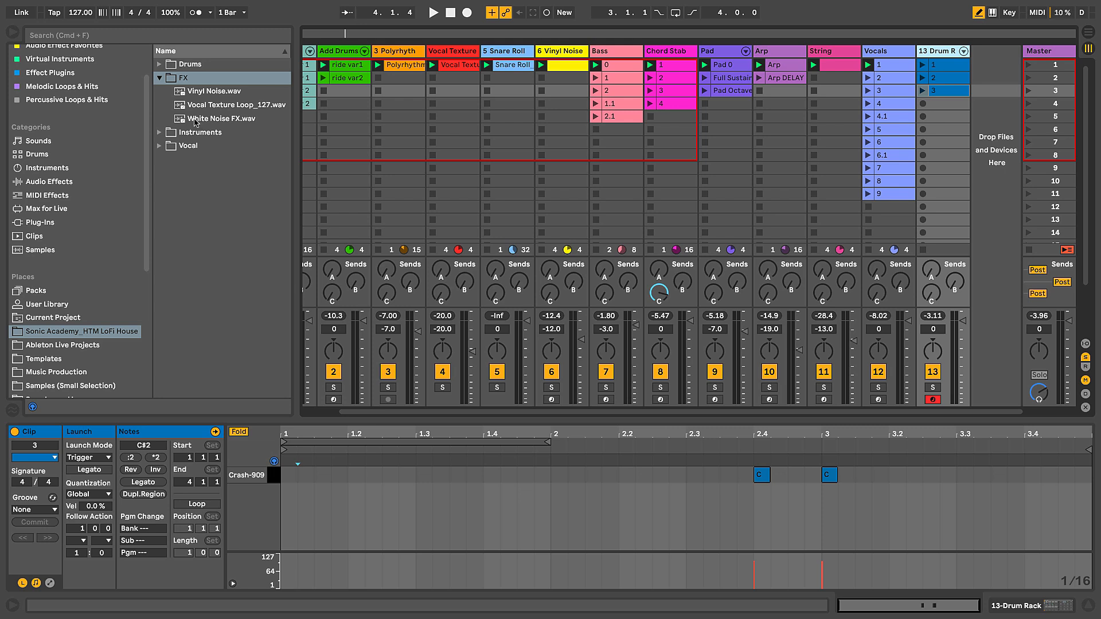
pyautogui.moveTo(200, 122); pyautogui.dragTo(993, 73)
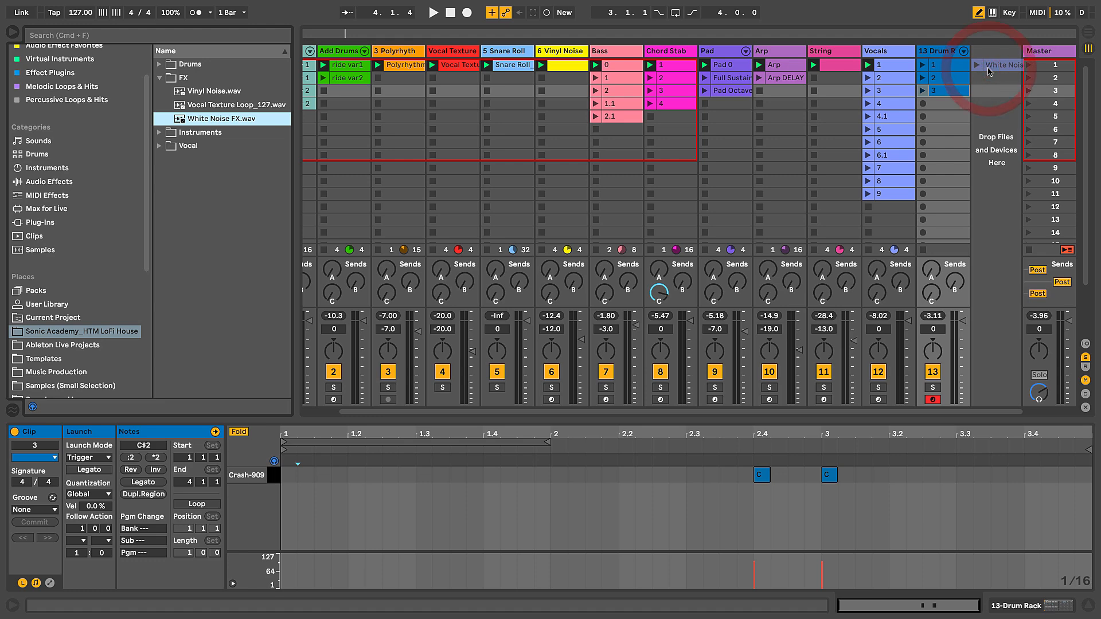
pyautogui.click(12, 33)
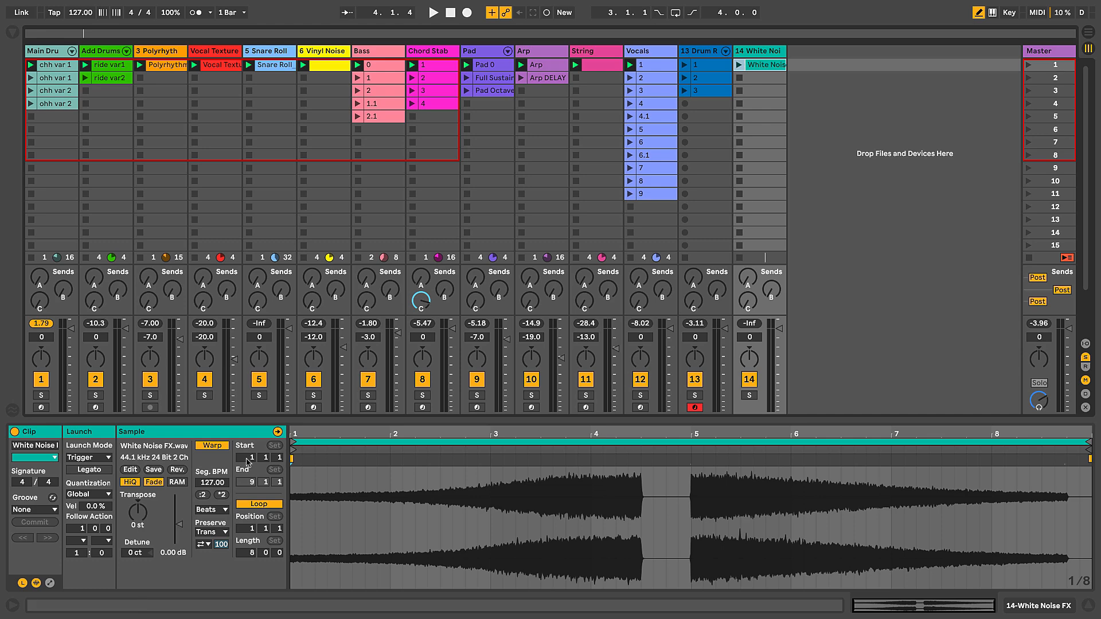
# Step: Turn off Warp for the White Noise FX clip
pyautogui.click(212, 446)
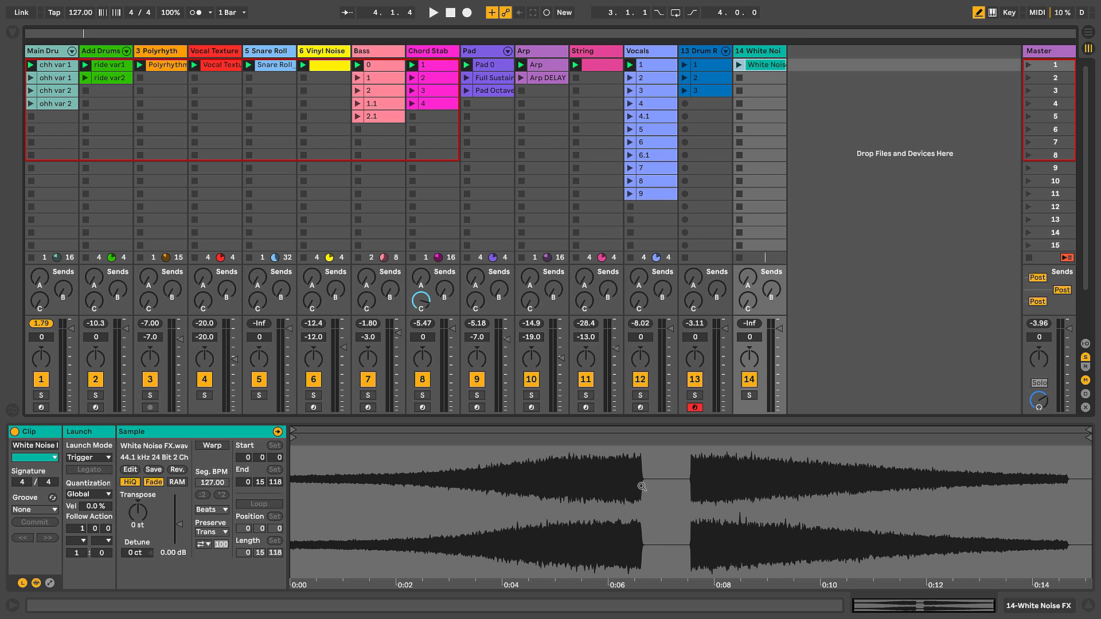
pyautogui.click(223, 447)
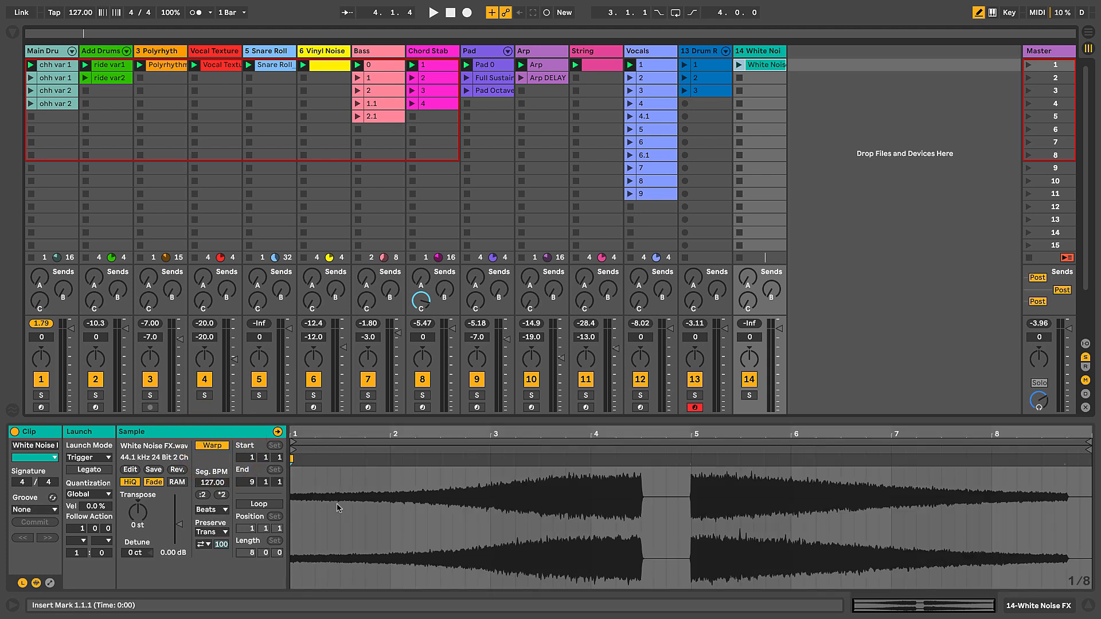
pyautogui.click(212, 445)
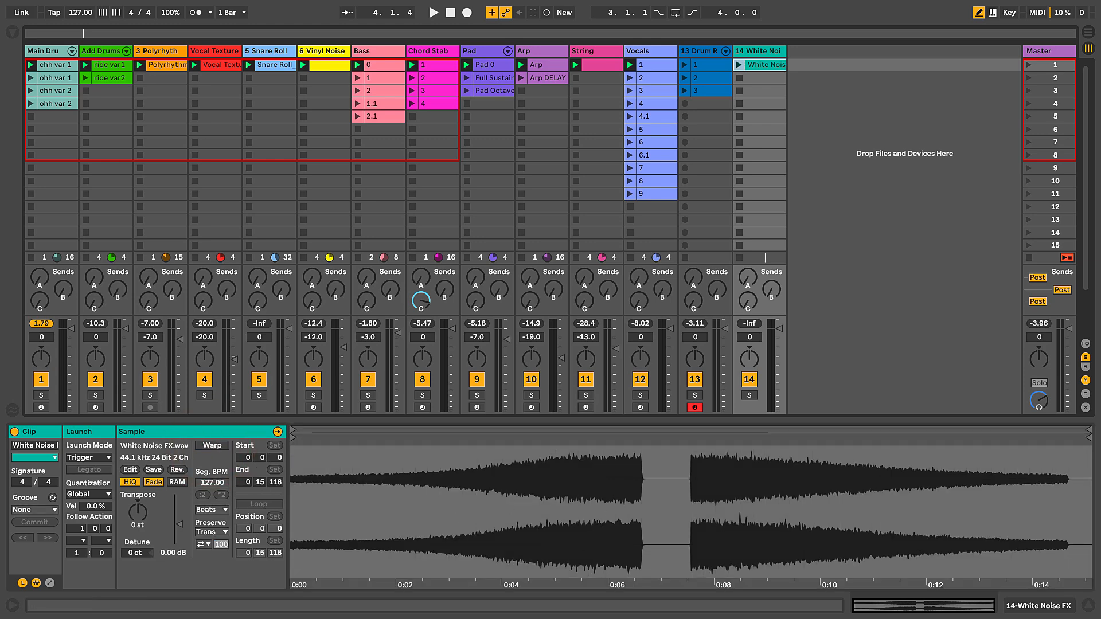